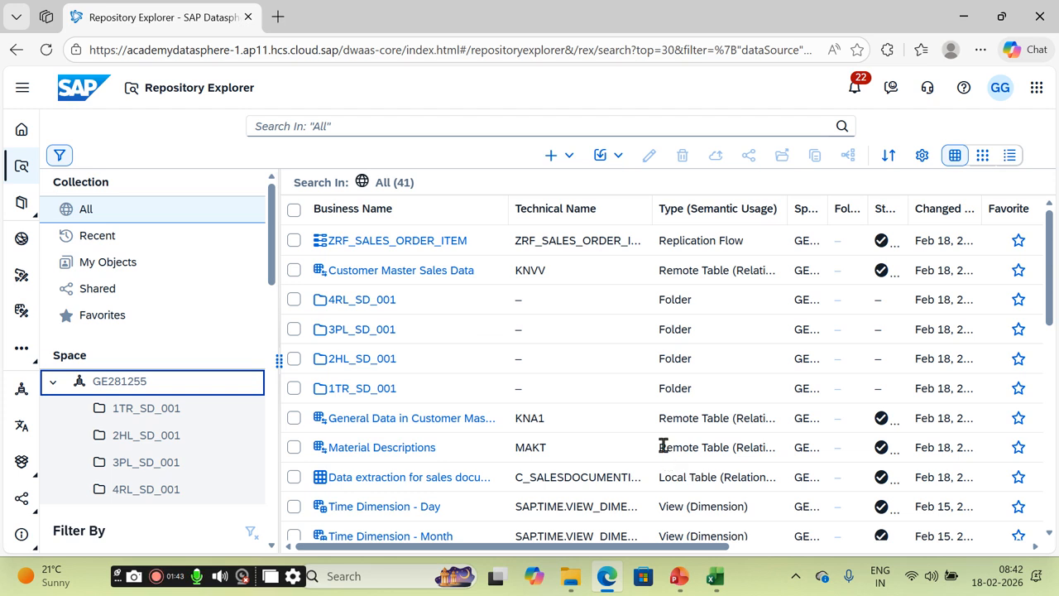
# Step: Note the Local Table and Remote Table types, then list all 41 objects of space GE281255
pyautogui.moveTo(662, 480); pyautogui.dragTo(718, 482)
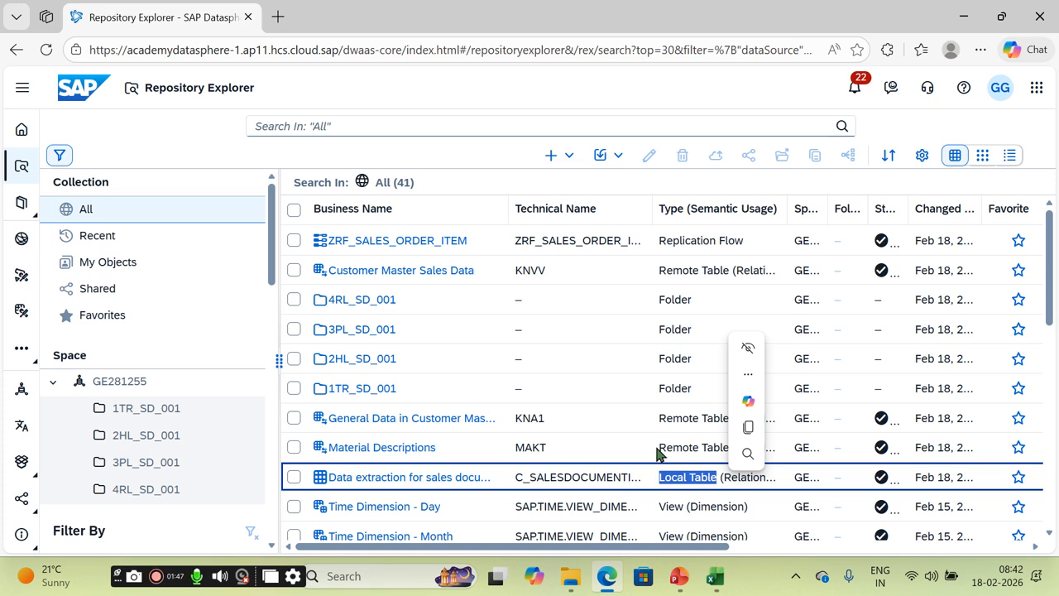
pyautogui.moveTo(661, 447); pyautogui.dragTo(730, 449)
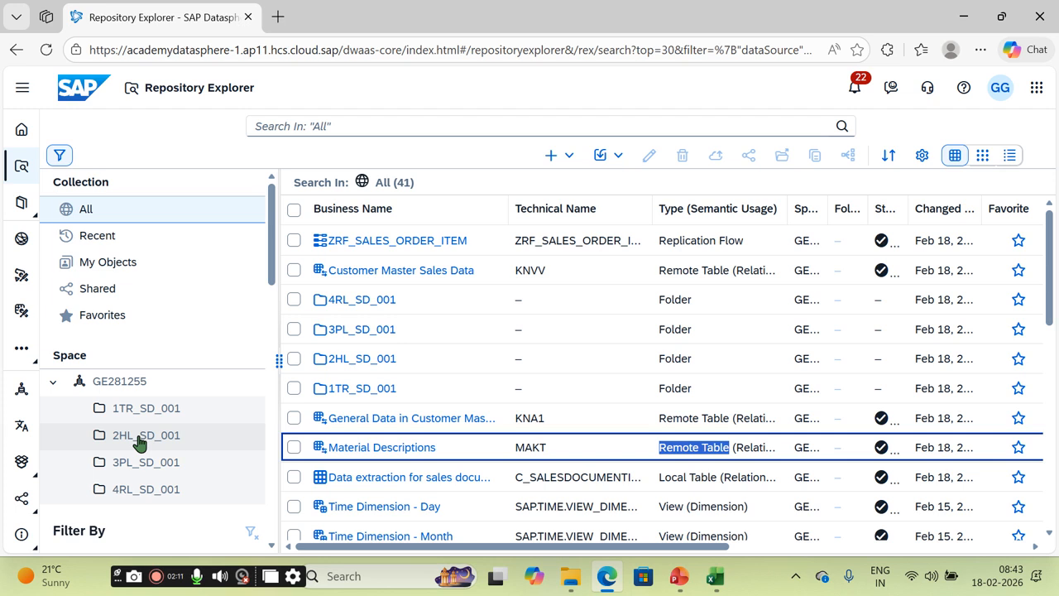
pyautogui.click(140, 436)
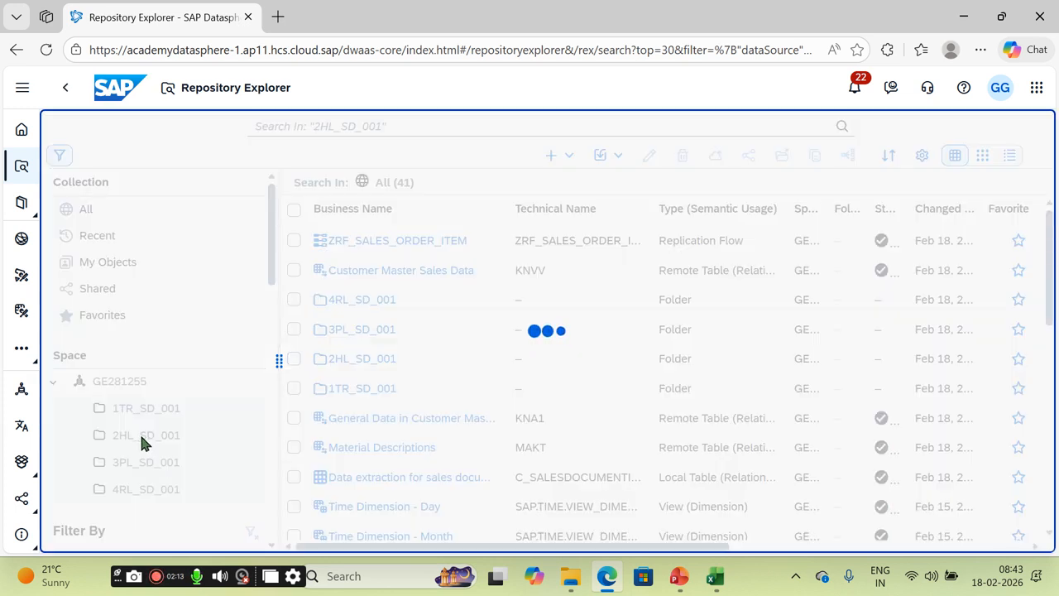
pyautogui.click(166, 409)
pyautogui.click(131, 381)
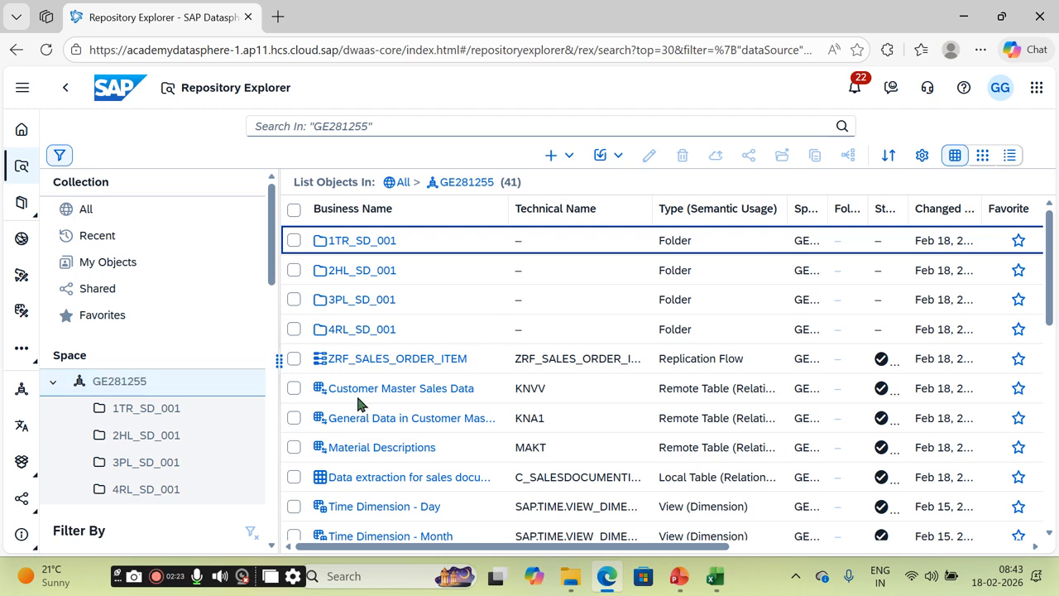
pyautogui.click(294, 389)
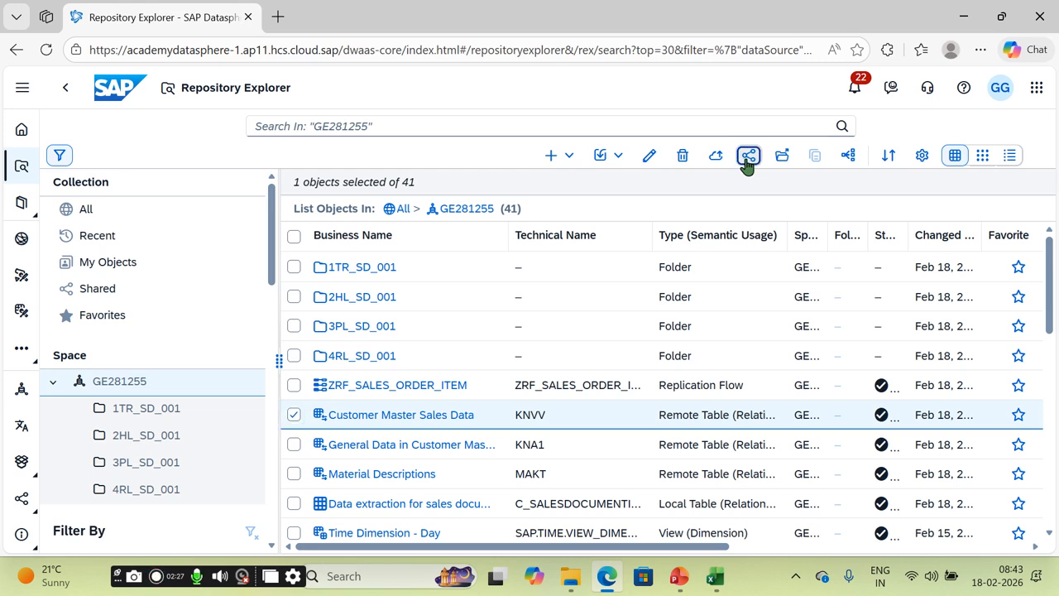
pyautogui.click(747, 157)
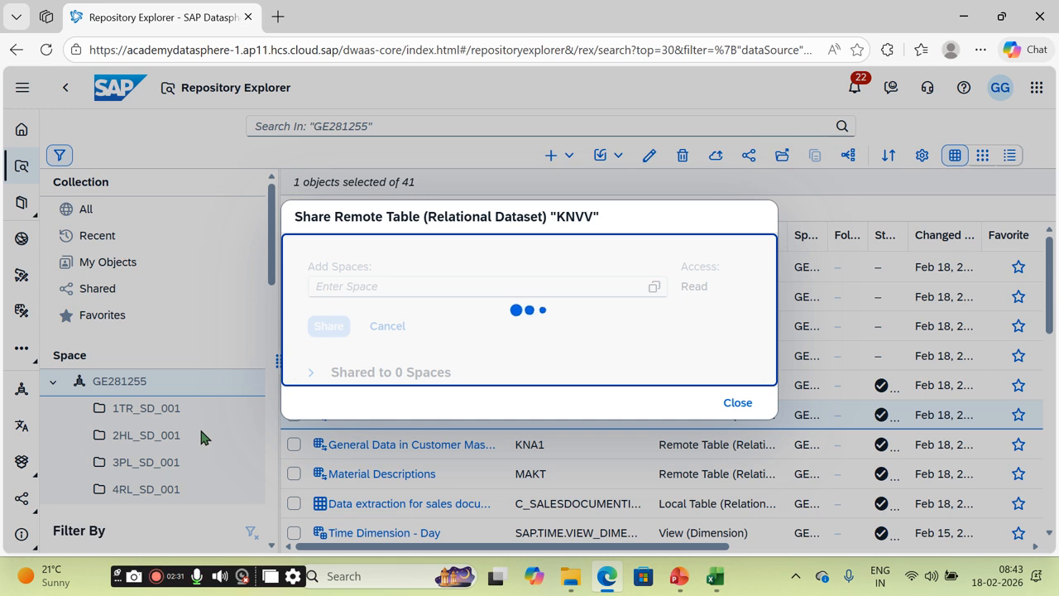
pyautogui.click(736, 403)
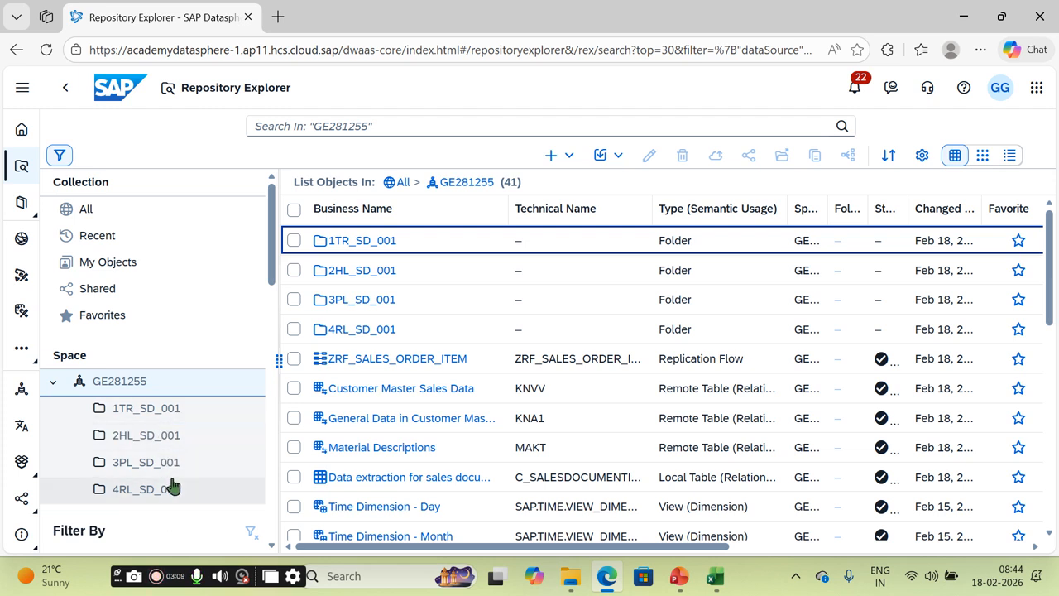
# Step: From the 2HL_SD_001 folder, create a new, empty Graphical View
pyautogui.click(145, 439)
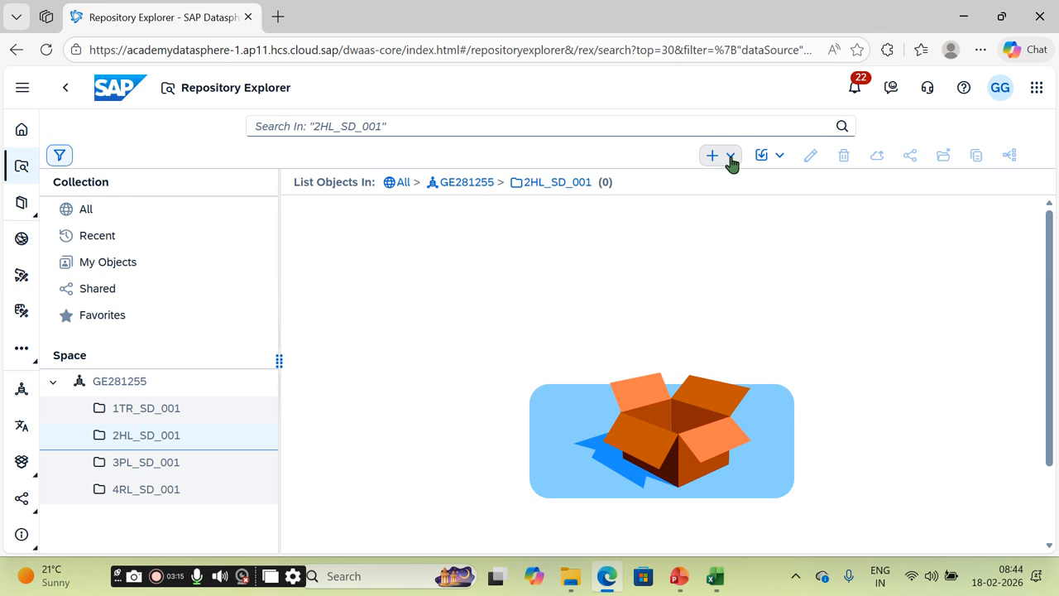
pyautogui.click(731, 160)
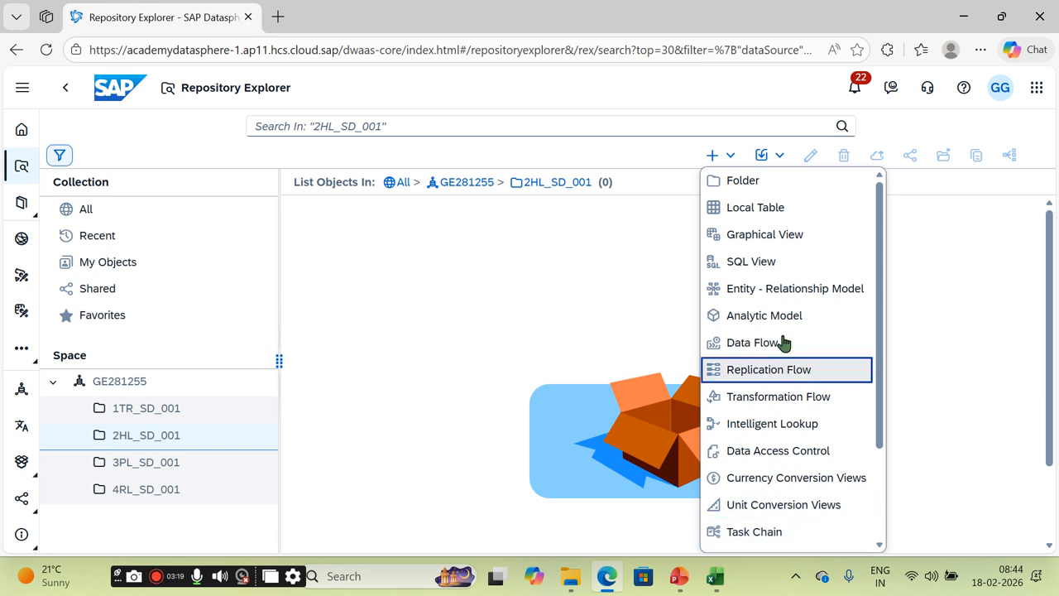
pyautogui.scroll(-2, 791, 331)
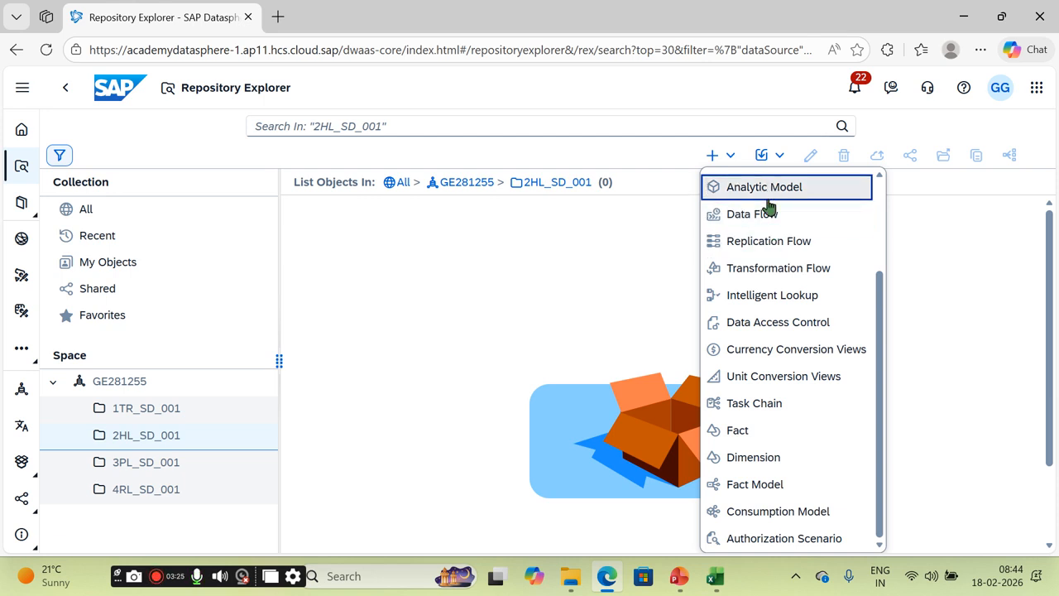
pyautogui.scroll(2, 802, 304)
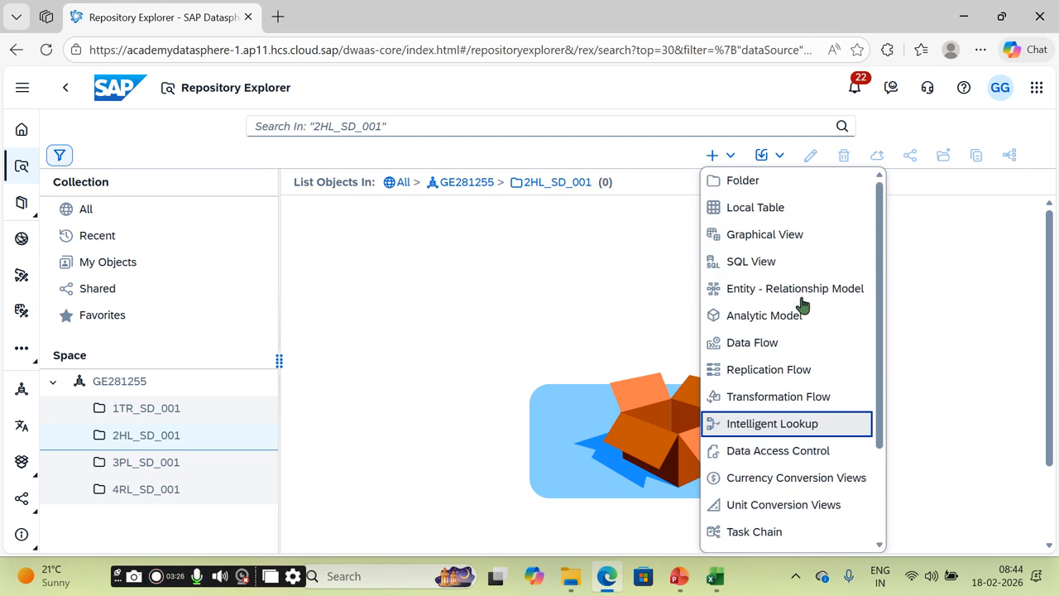
pyautogui.click(763, 236)
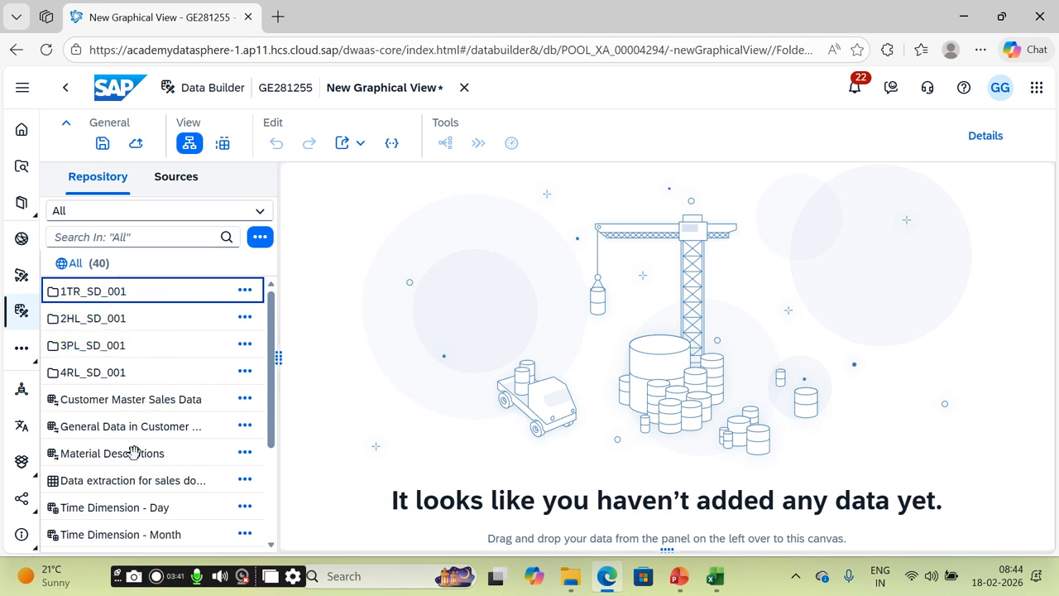
# Step: Place the 'Data extraction for sales document item' table on the canvas as the view's source
pyautogui.moveTo(269, 351); pyautogui.dragTo(274, 385)
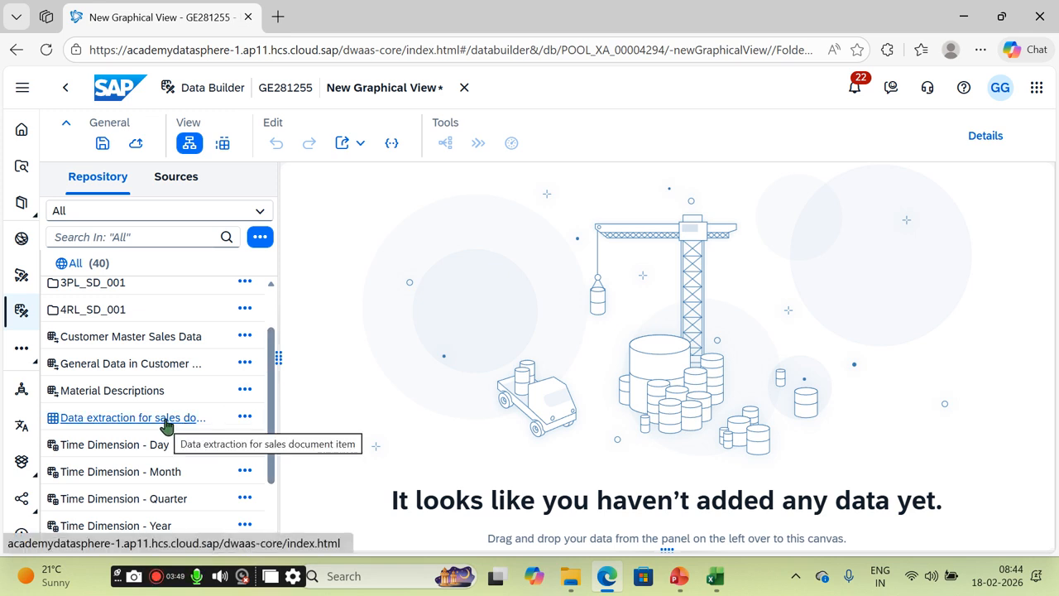
pyautogui.moveTo(162, 424); pyautogui.dragTo(428, 384)
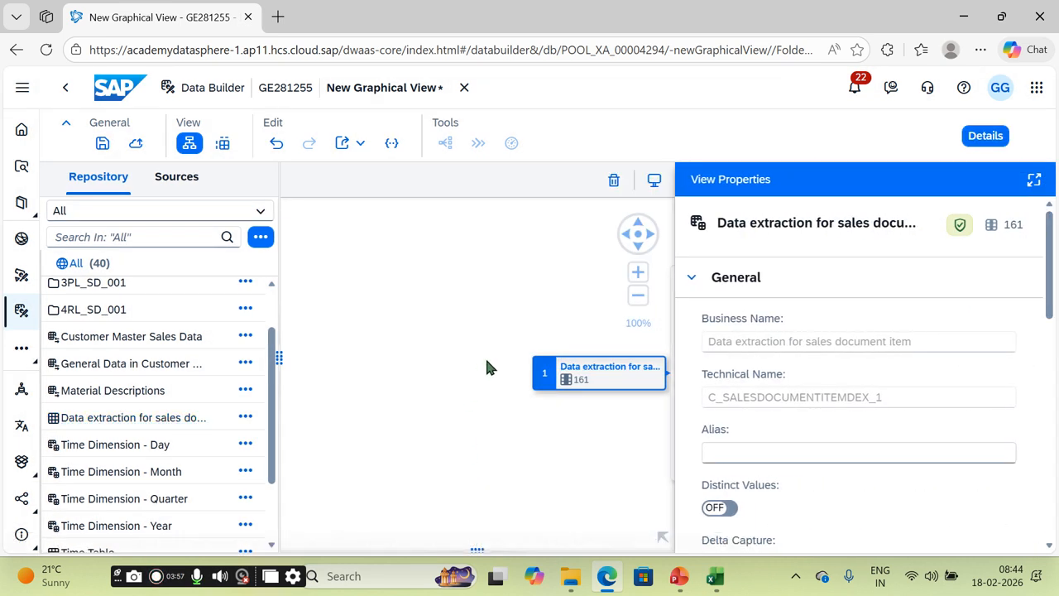
pyautogui.moveTo(539, 331); pyautogui.dragTo(394, 307)
# Step: Keep View 1's semantic usage as Relational Dataset, then check the Excel layer-naming notes
pyautogui.click(450, 347)
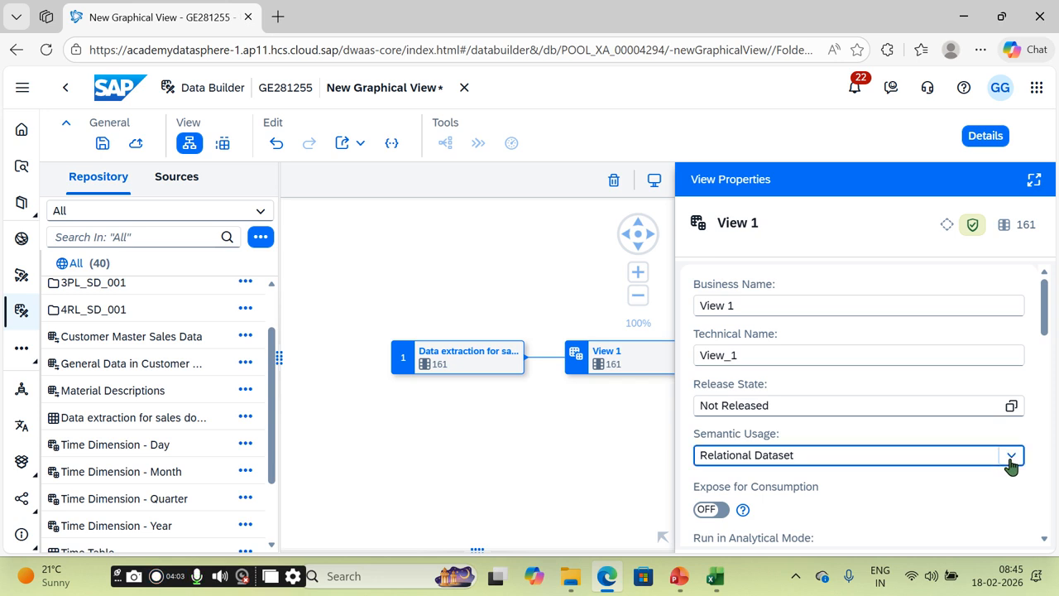
pyautogui.click(1011, 457)
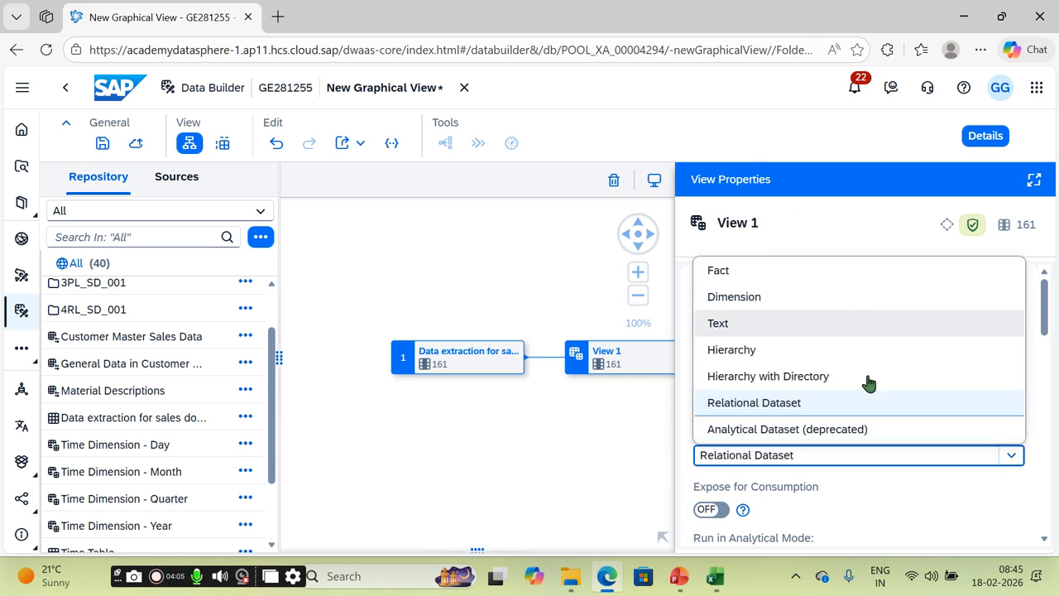
pyautogui.click(574, 437)
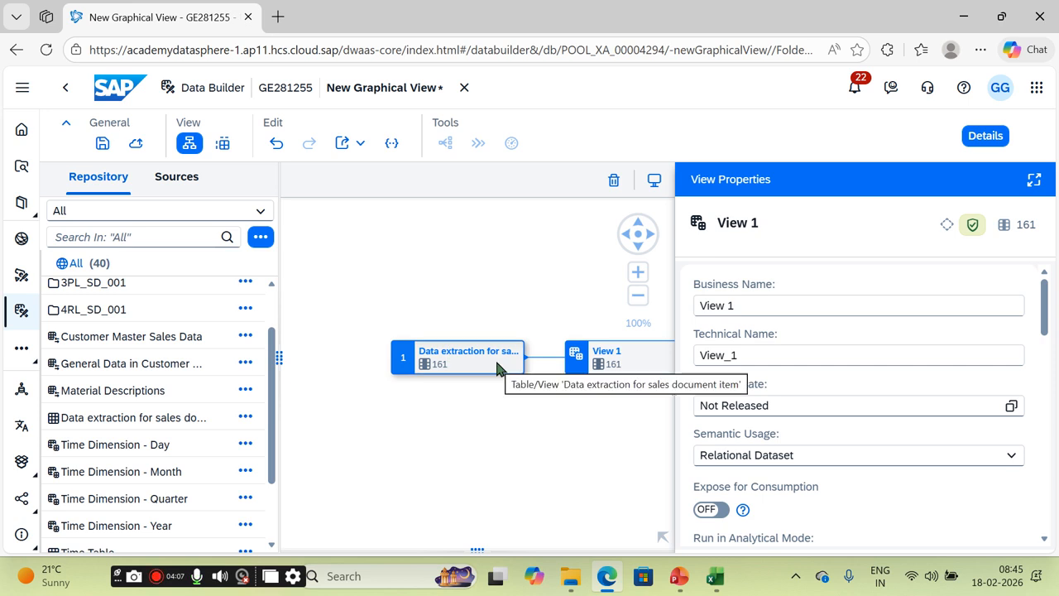
pyautogui.click(717, 578)
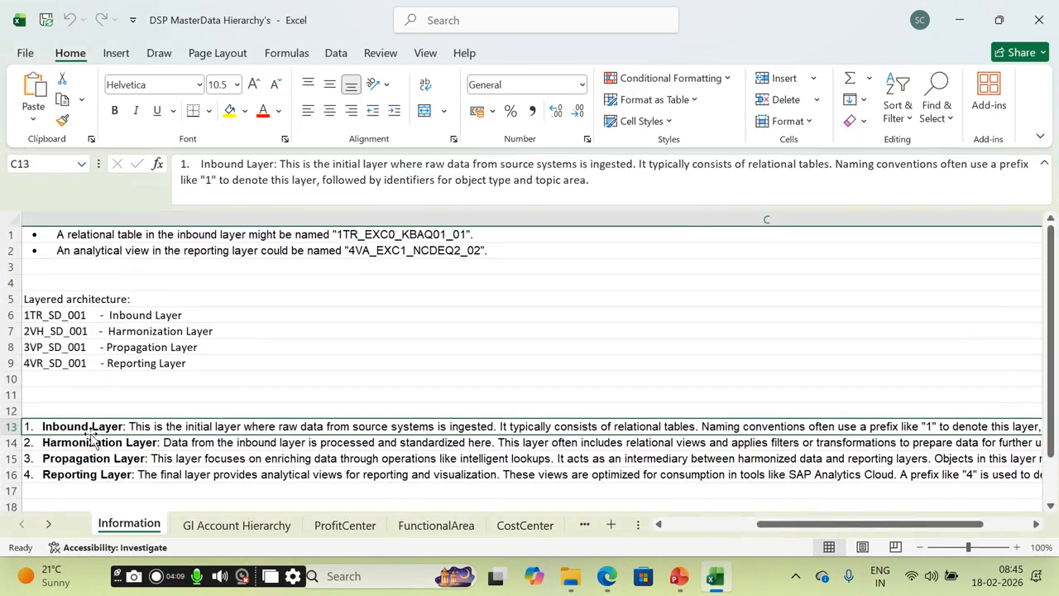
pyautogui.click(52, 444)
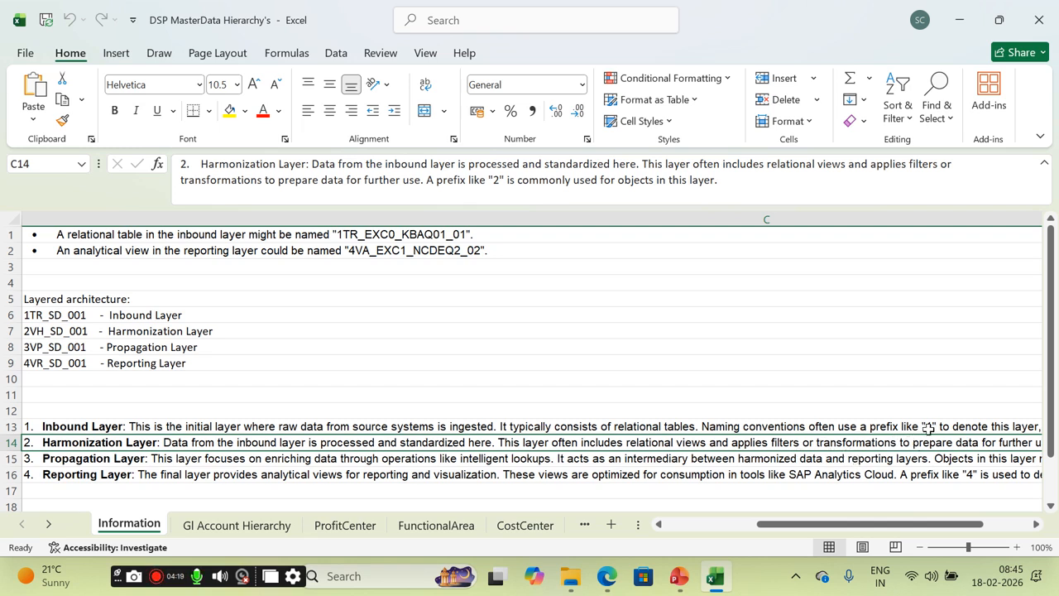
# Step: Copy the source's technical name and enter 2HL_ plus that name as View 1's business name
pyautogui.click(611, 575)
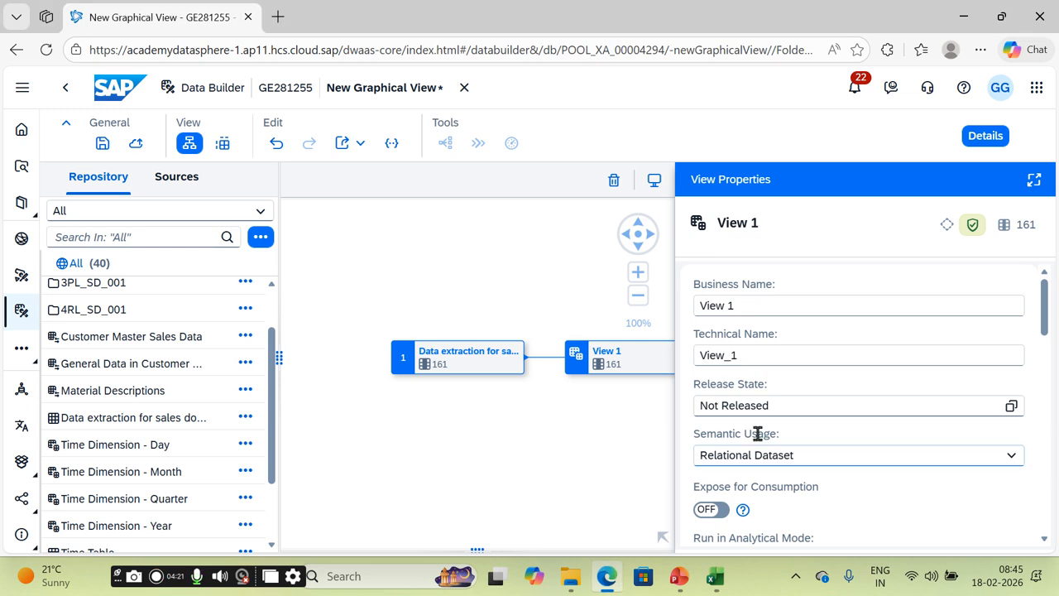
pyautogui.click(492, 354)
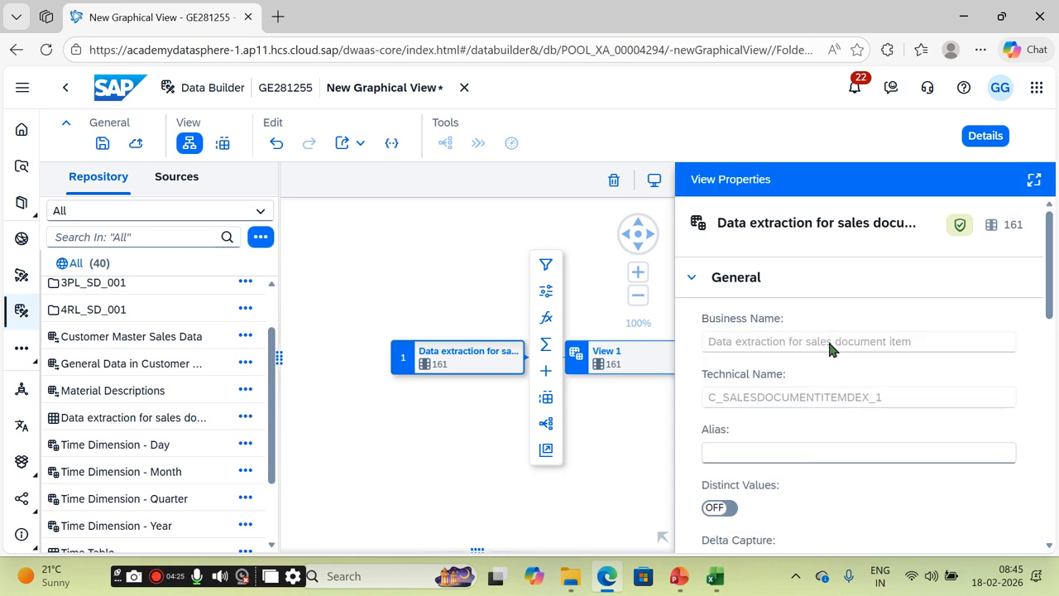
pyautogui.moveTo(890, 399); pyautogui.dragTo(753, 414)
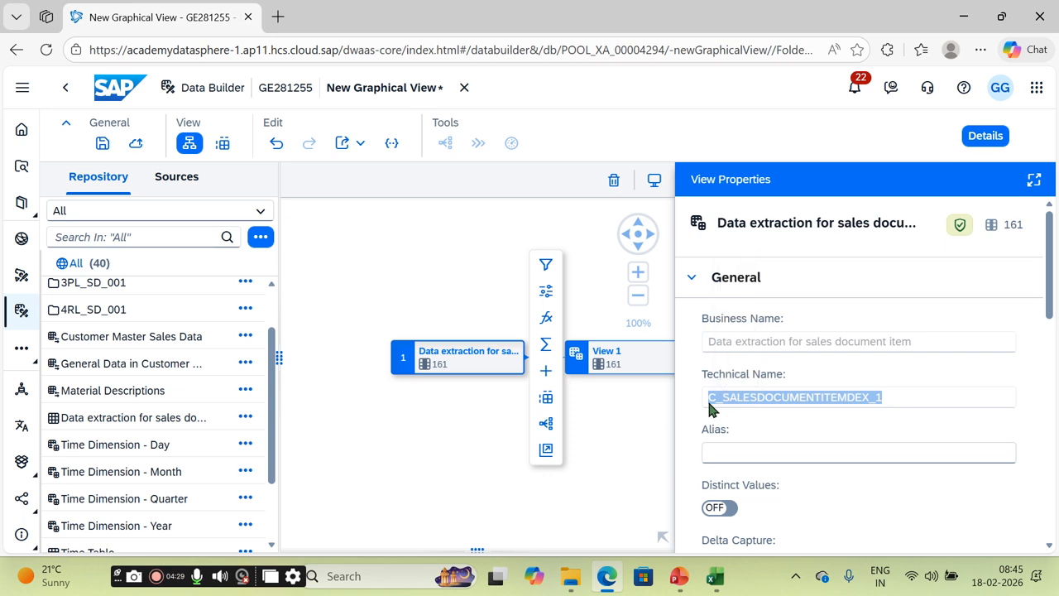
pyautogui.click(654, 370)
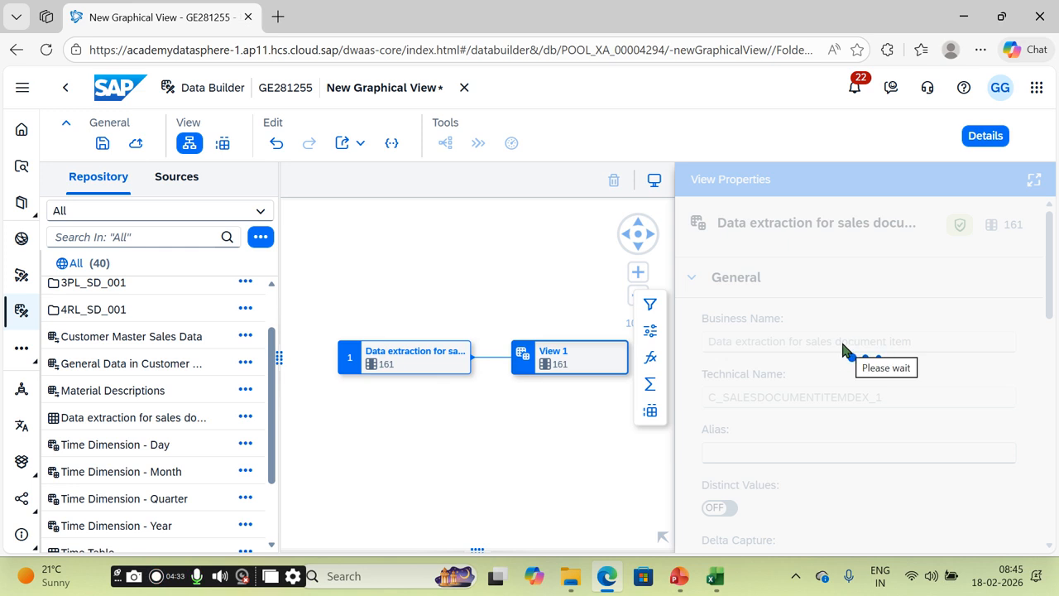
pyautogui.click(795, 303)
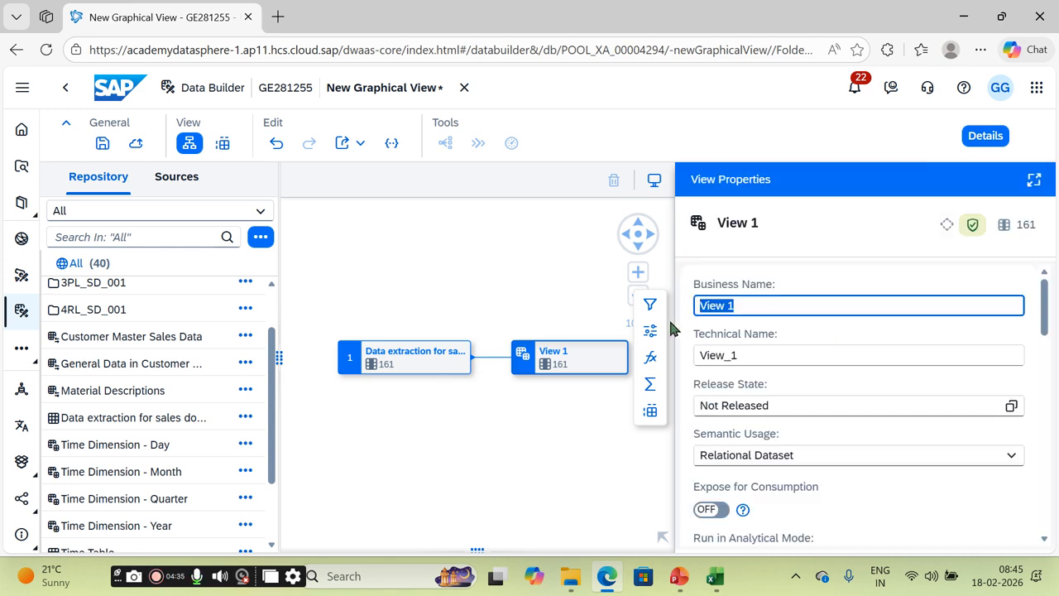
pyautogui.write('2')
pyautogui.press('capslock')
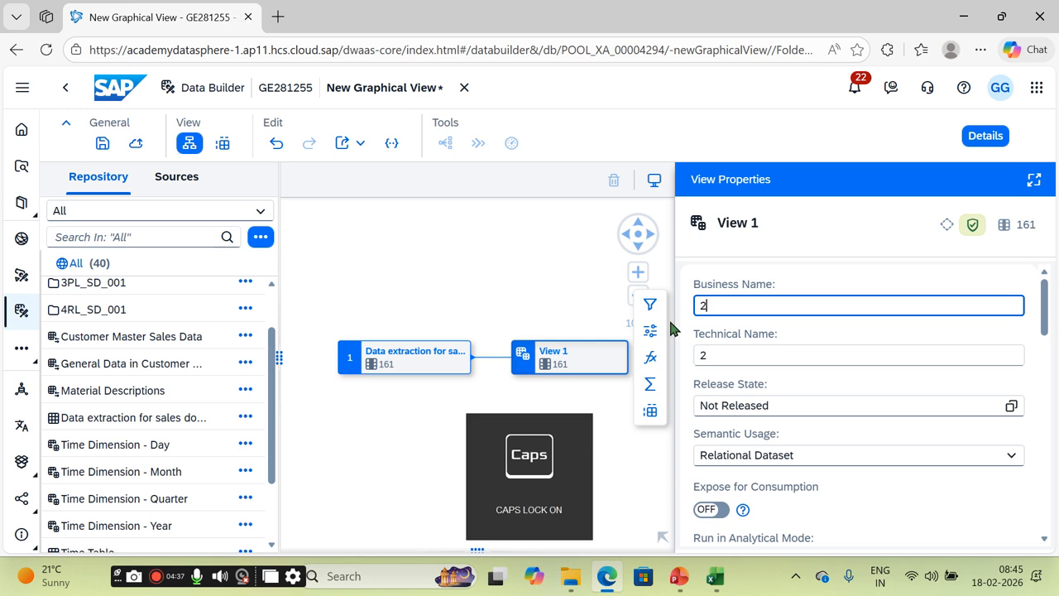
pyautogui.write('HL')
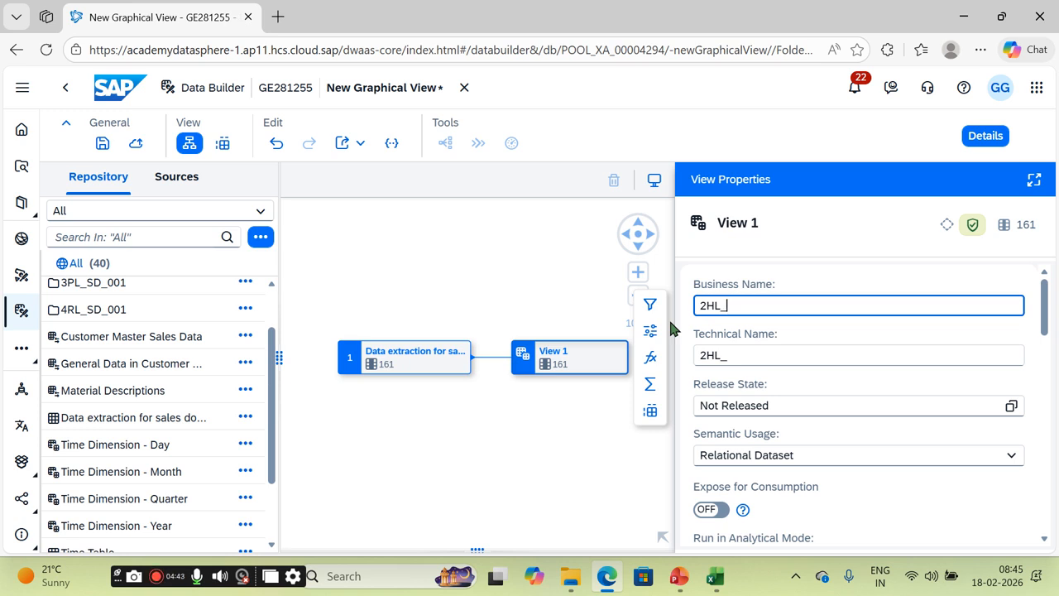
pyautogui.write('_')
pyautogui.write('C_SALESDOCUMENTITEMDEX_1')
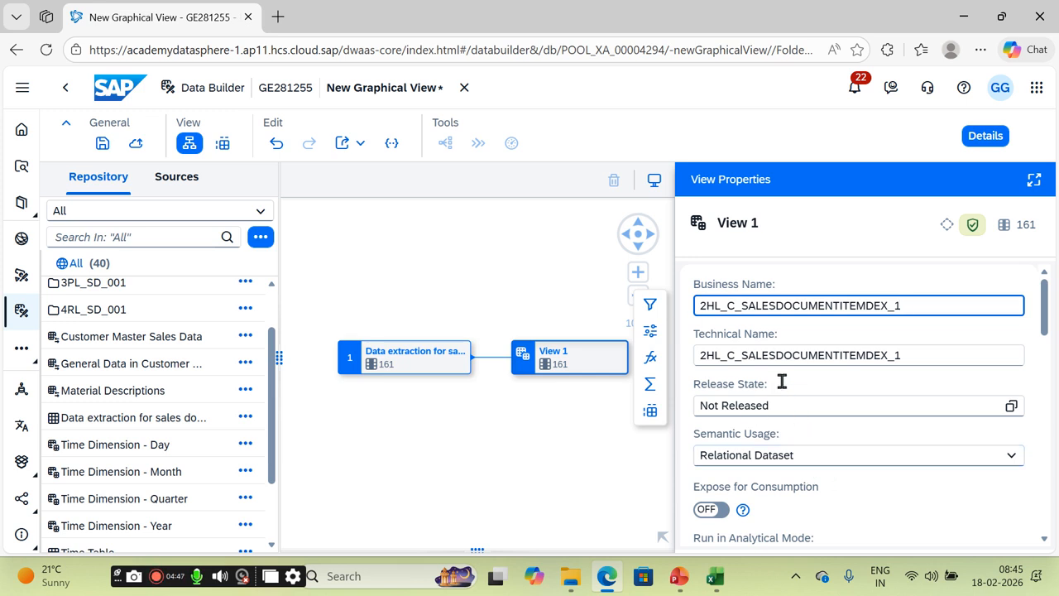
# Step: Insert Projection 1 after the sales extraction and exclude all of its columns
pyautogui.click(454, 367)
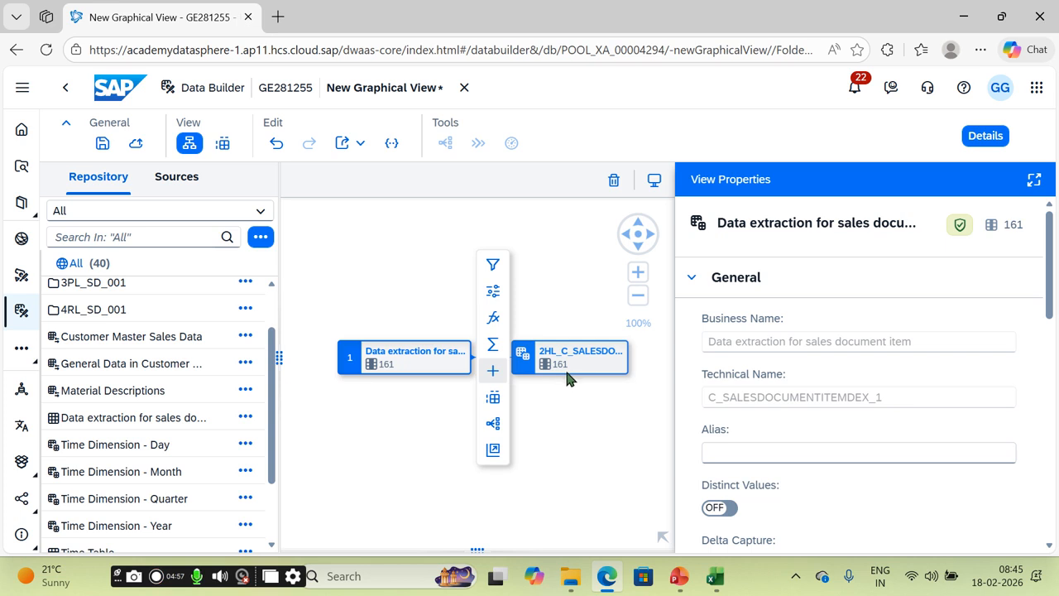
pyautogui.click(492, 292)
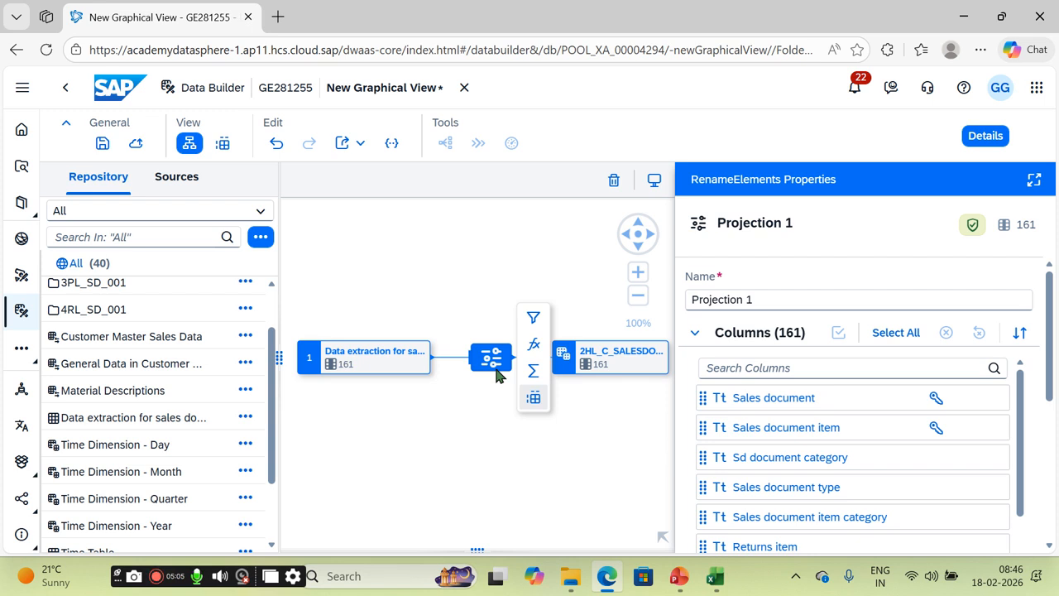
pyautogui.click(901, 339)
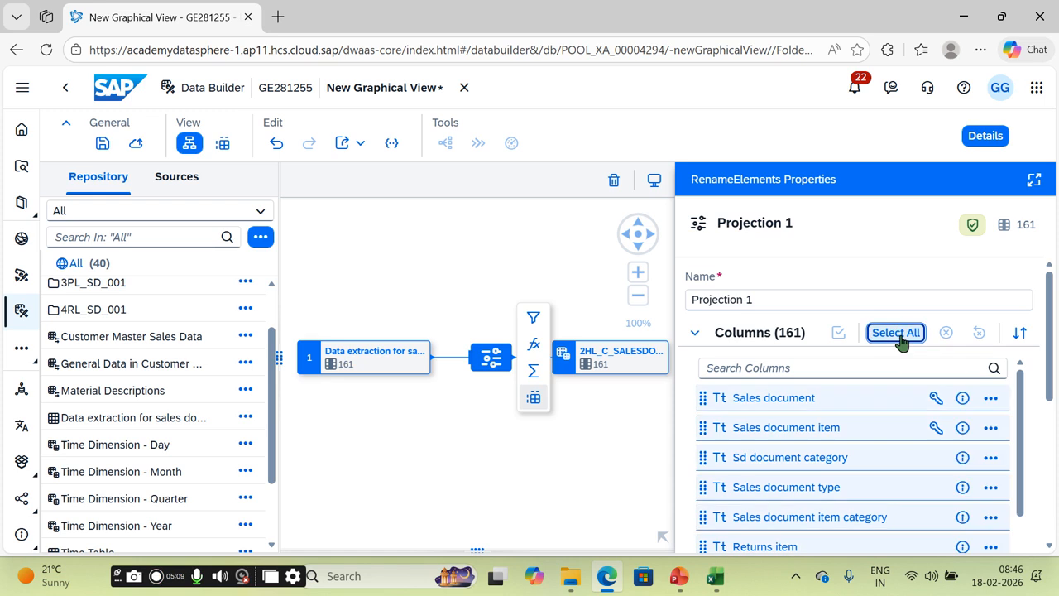
pyautogui.click(991, 399)
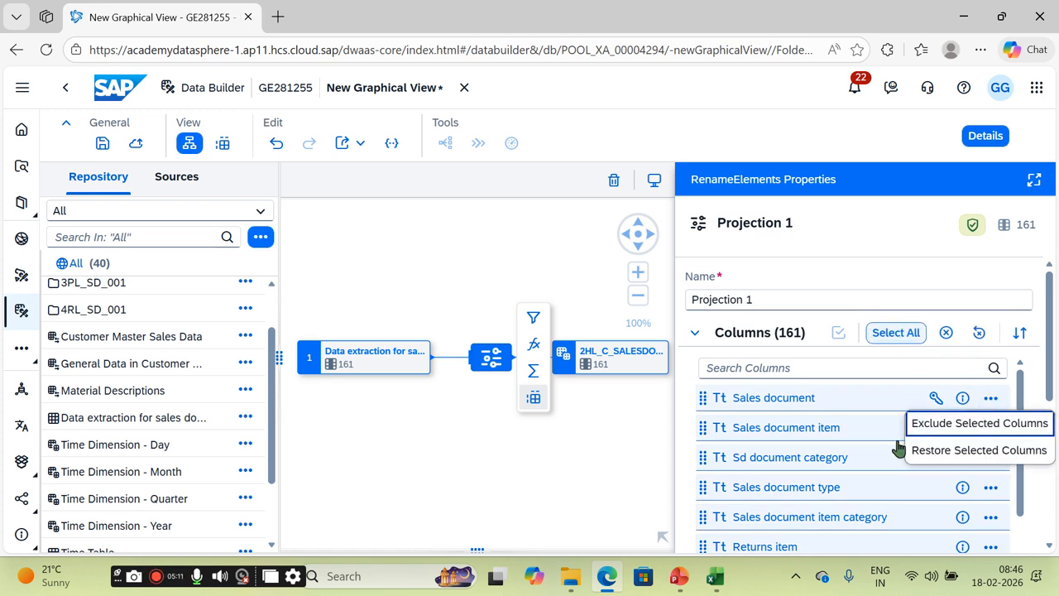
pyautogui.click(999, 424)
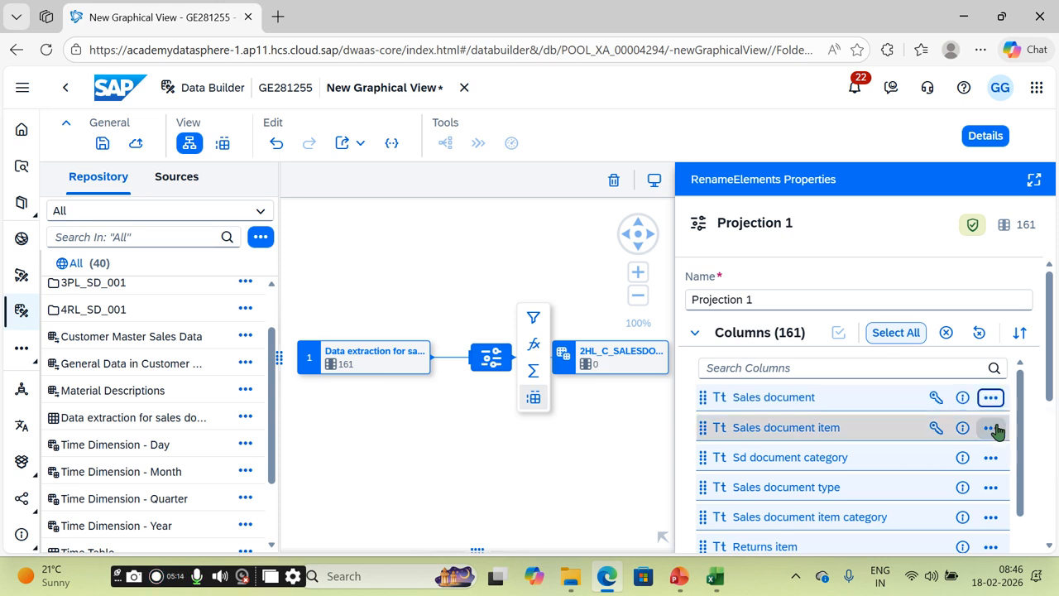
# Step: Restore the Sales document and Sales document item columns in Projection 1
pyautogui.click(871, 401)
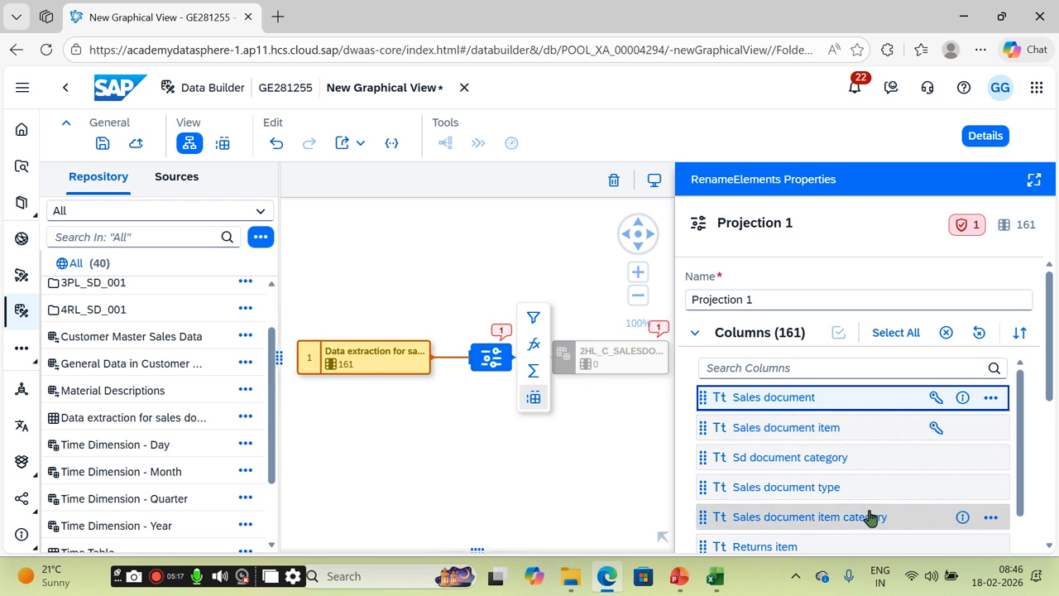
pyautogui.click(603, 370)
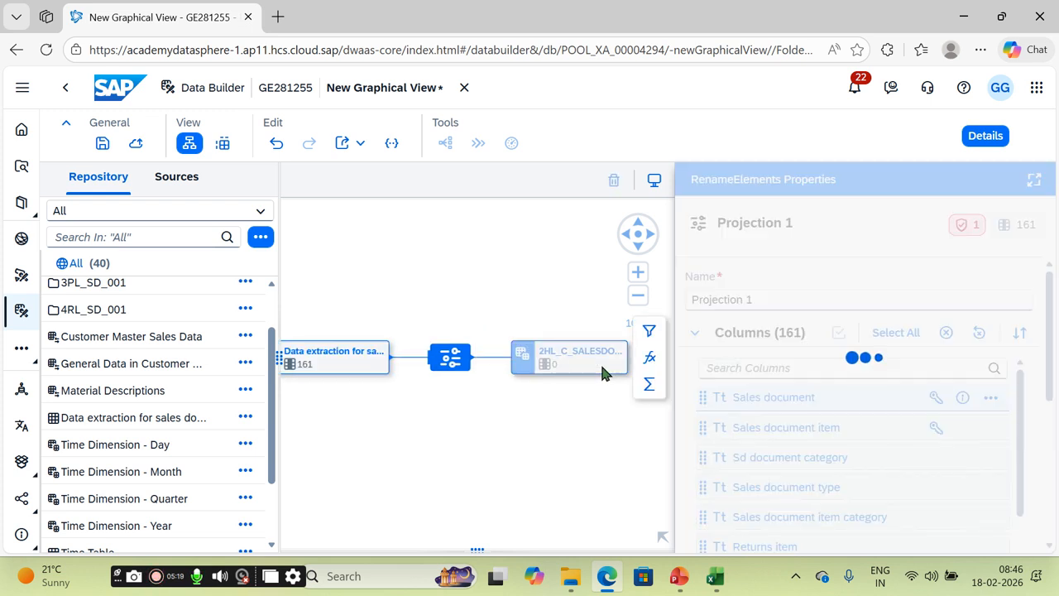
pyautogui.click(469, 367)
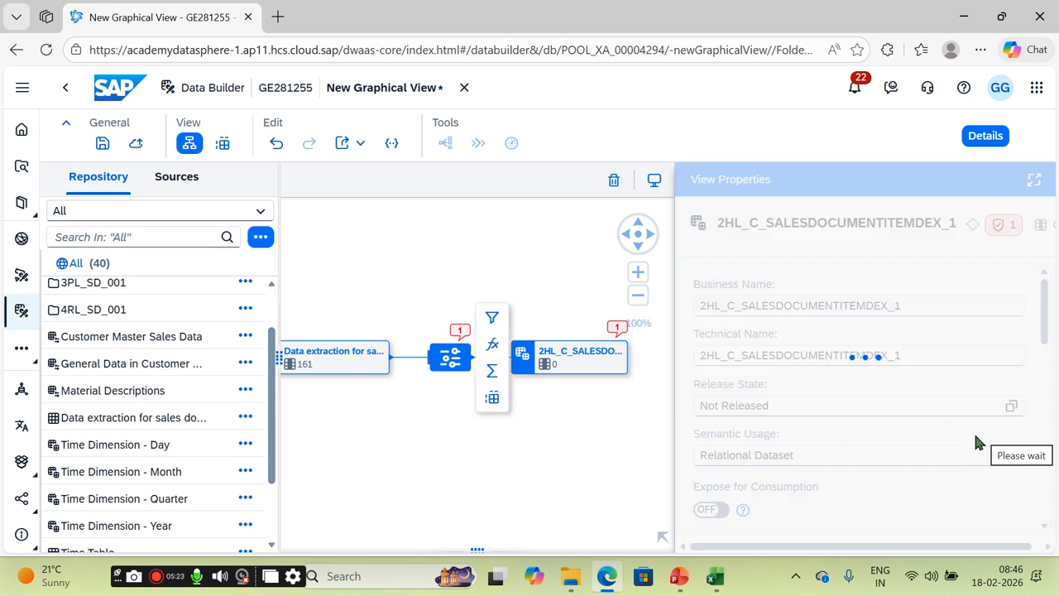
pyautogui.click(991, 399)
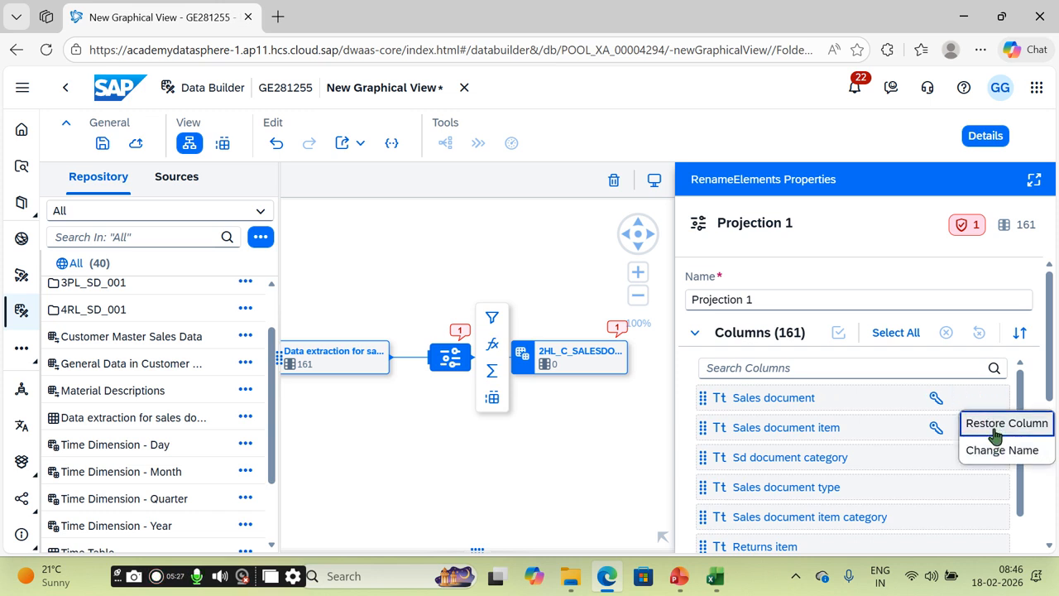
pyautogui.click(992, 425)
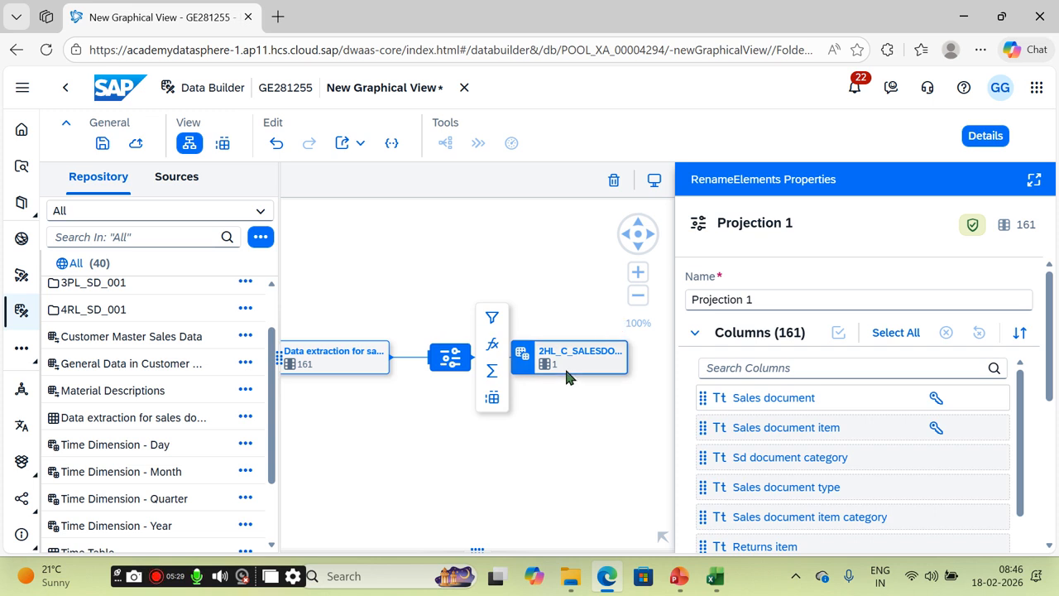
pyautogui.click(992, 428)
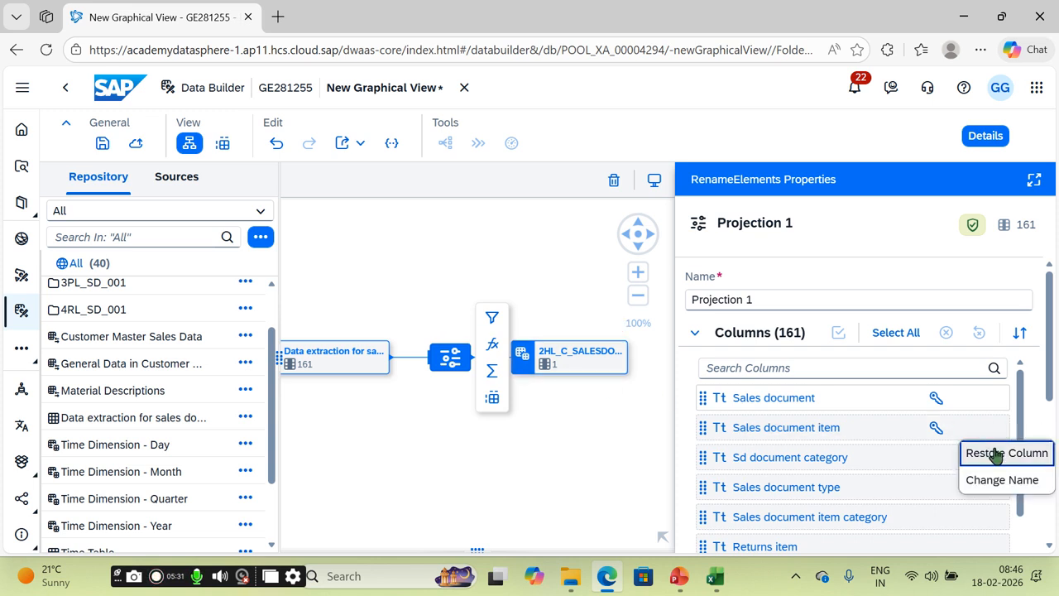
pyautogui.click(993, 447)
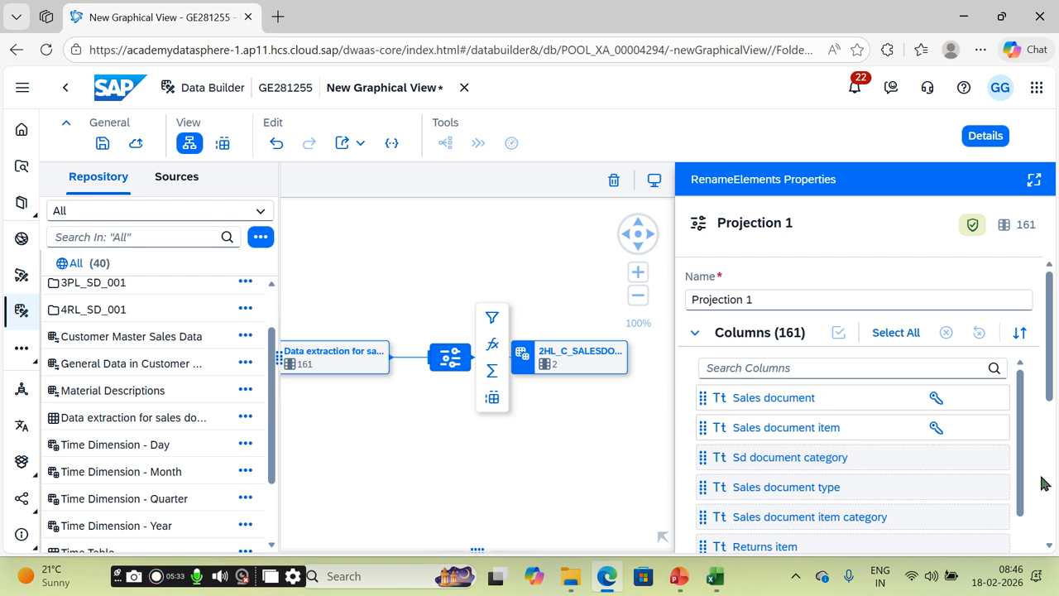
pyautogui.click(870, 428)
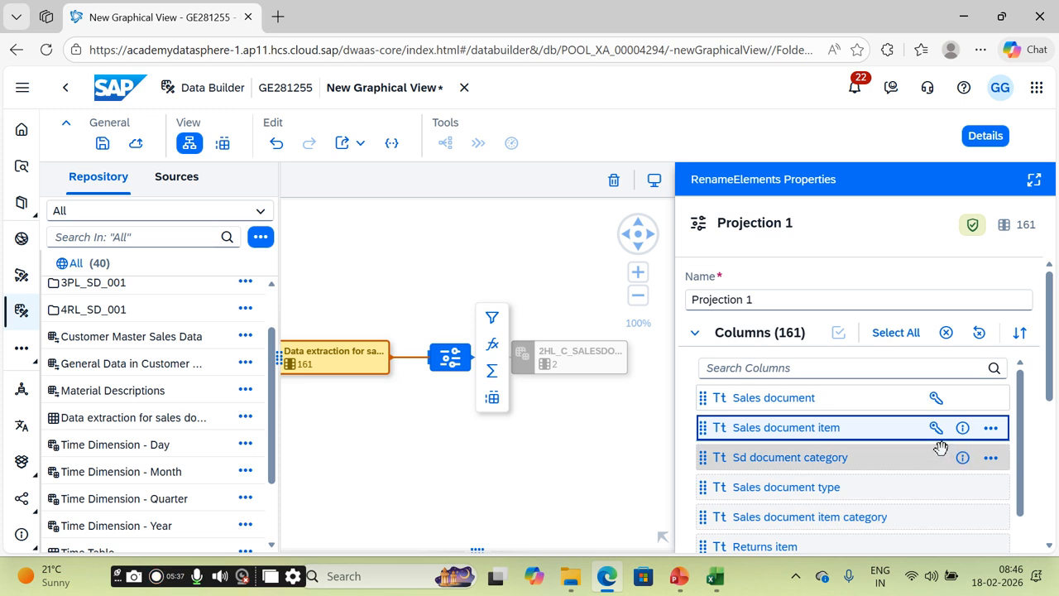
pyautogui.click(896, 335)
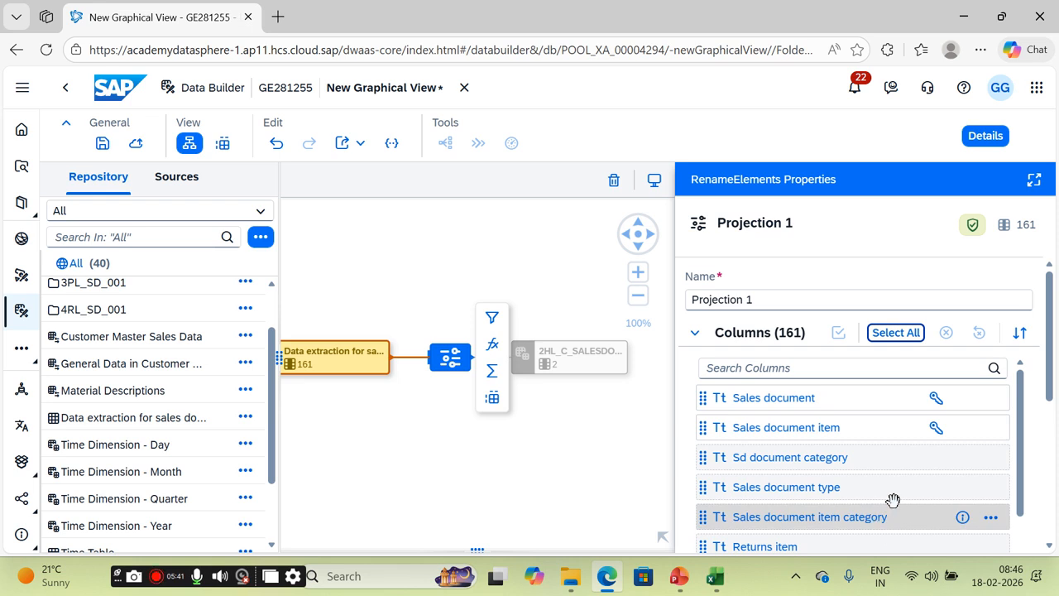
pyautogui.moveTo(1048, 358); pyautogui.dragTo(1050, 399)
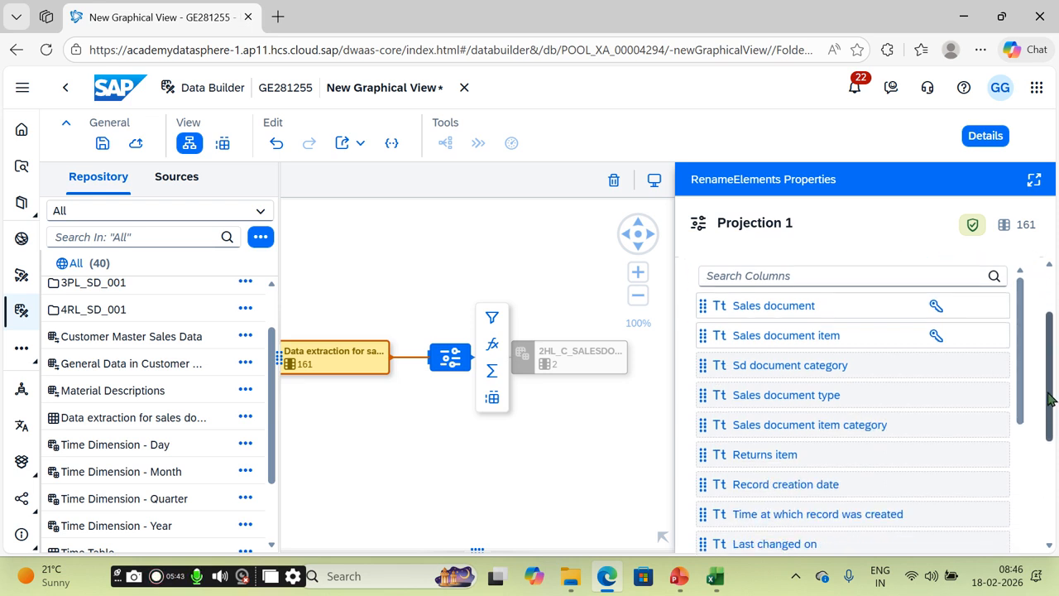
# Step: Restore the Record creation date, Sales office and Sales organization columns
pyautogui.click(992, 485)
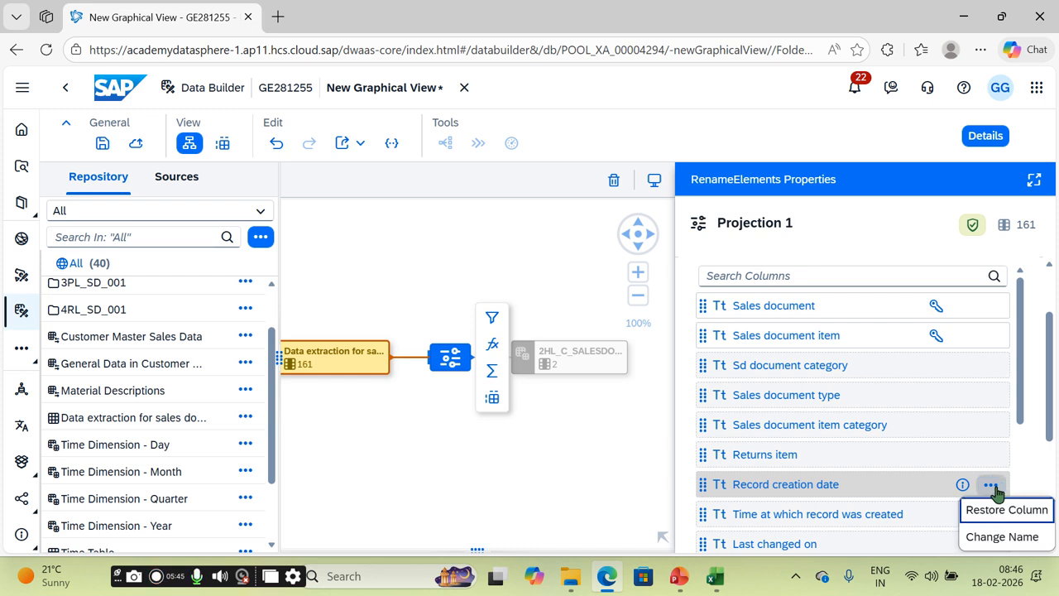
pyautogui.click(991, 512)
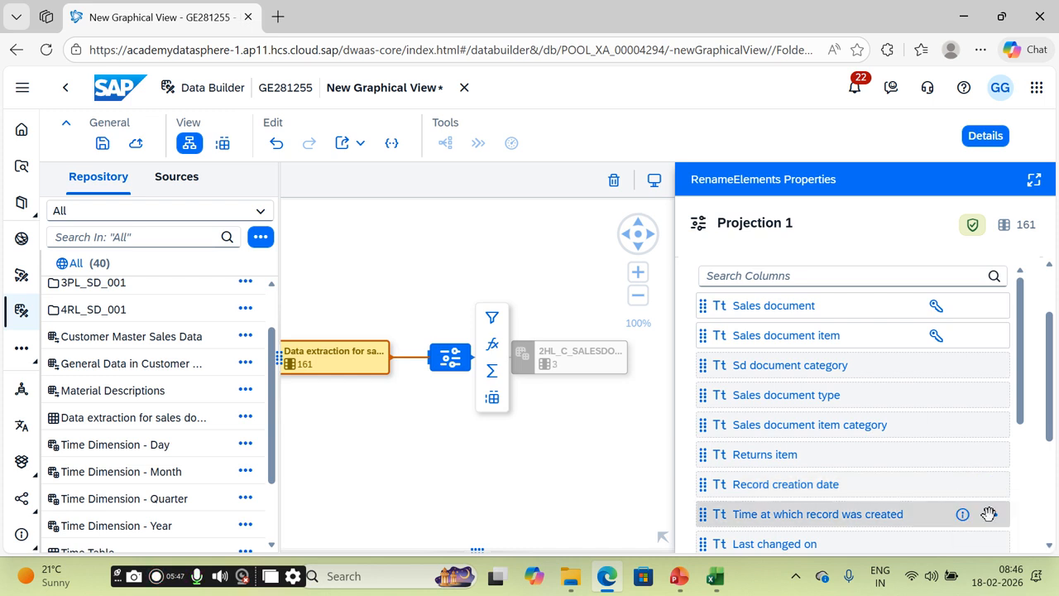
pyautogui.scroll(-2, 1019, 389)
pyautogui.moveTo(1020, 401); pyautogui.dragTo(1019, 443)
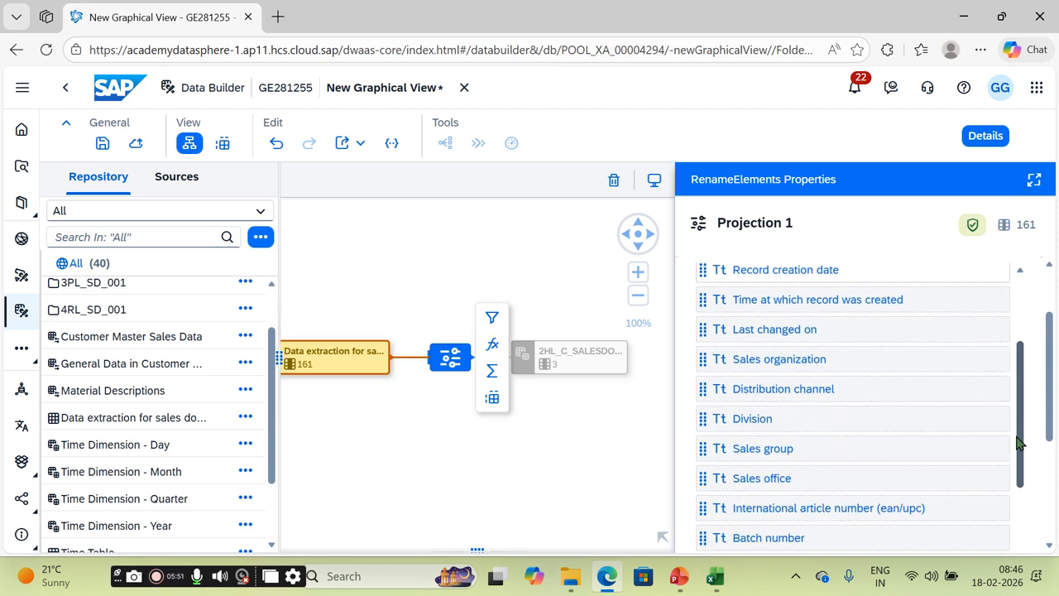
pyautogui.click(990, 480)
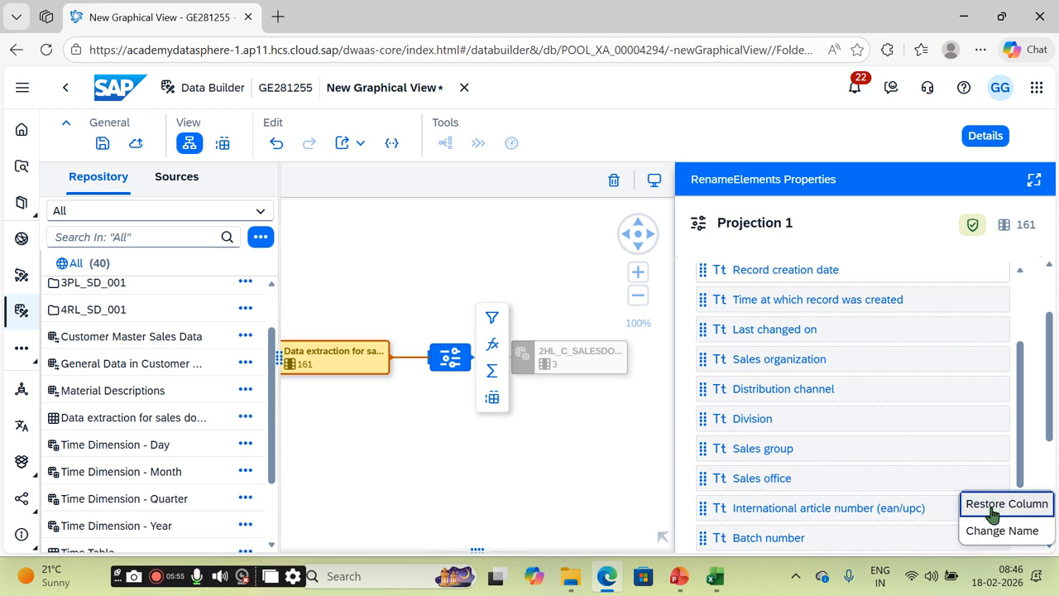
pyautogui.click(992, 506)
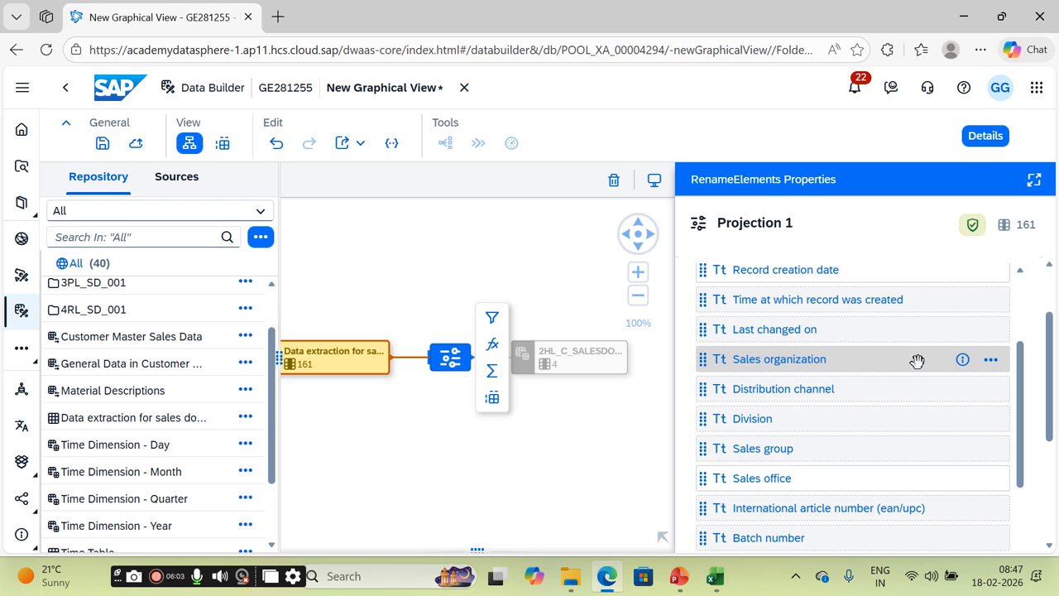
pyautogui.click(991, 359)
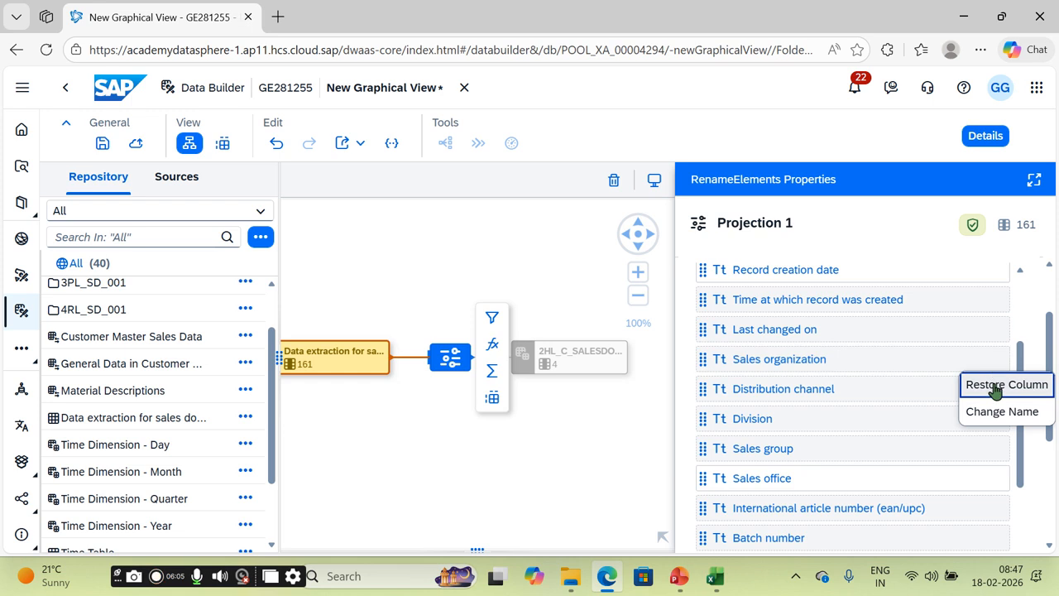
pyautogui.click(996, 385)
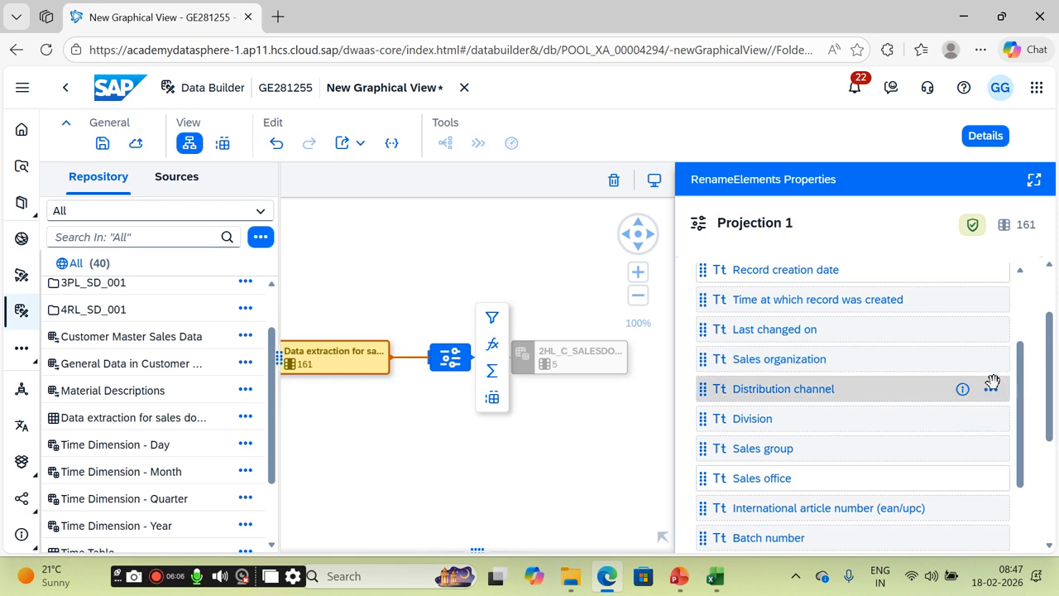
# Step: After checking the output view, exclude the Sales office column again
pyautogui.click(579, 455)
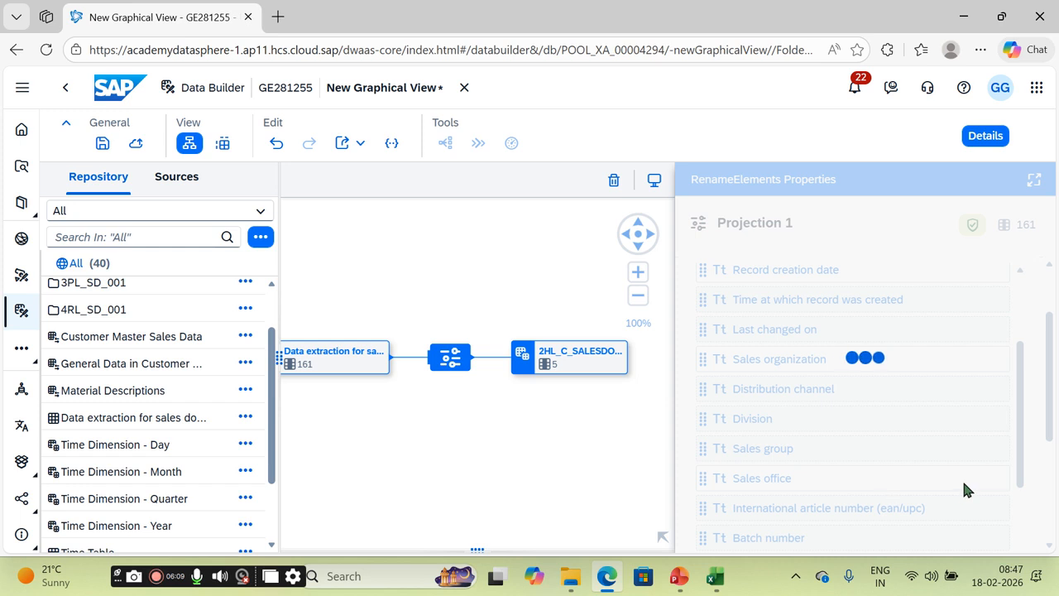
pyautogui.click(451, 362)
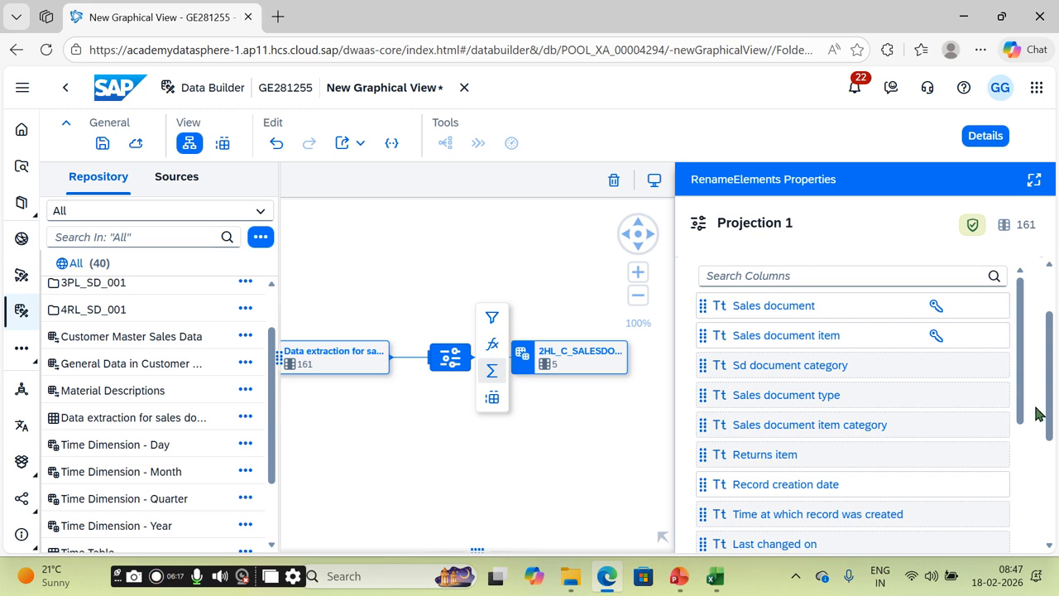
pyautogui.moveTo(1023, 404); pyautogui.dragTo(1023, 466)
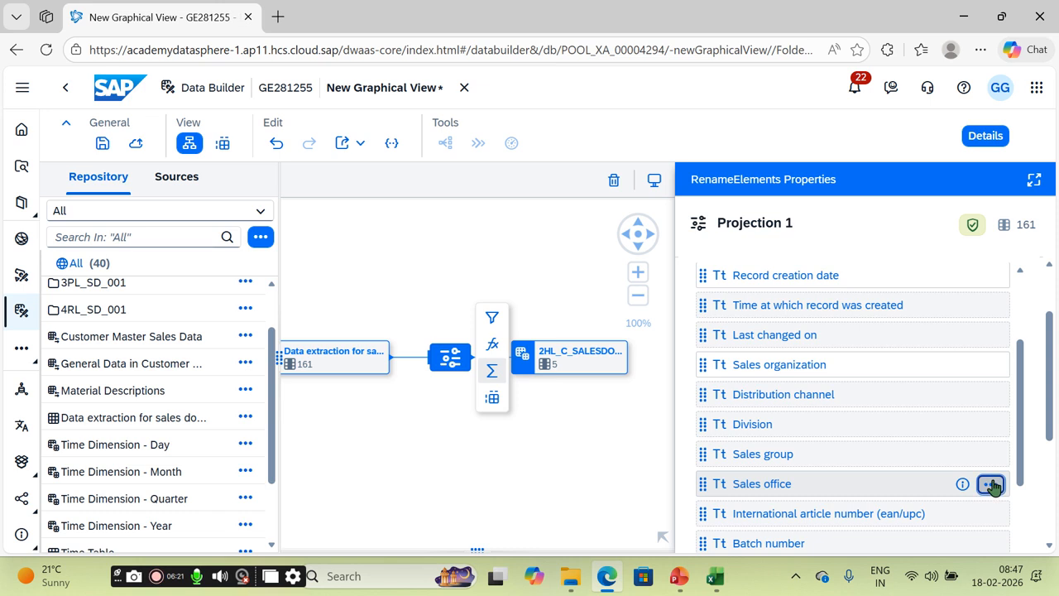
pyautogui.click(991, 485)
pyautogui.click(931, 513)
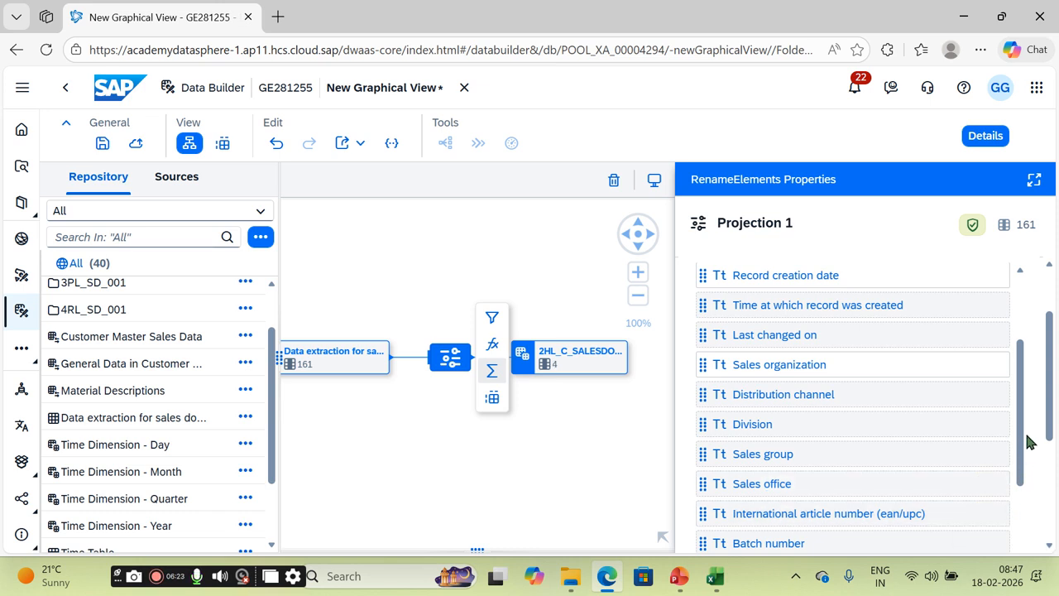
pyautogui.moveTo(1026, 407); pyautogui.dragTo(1019, 476)
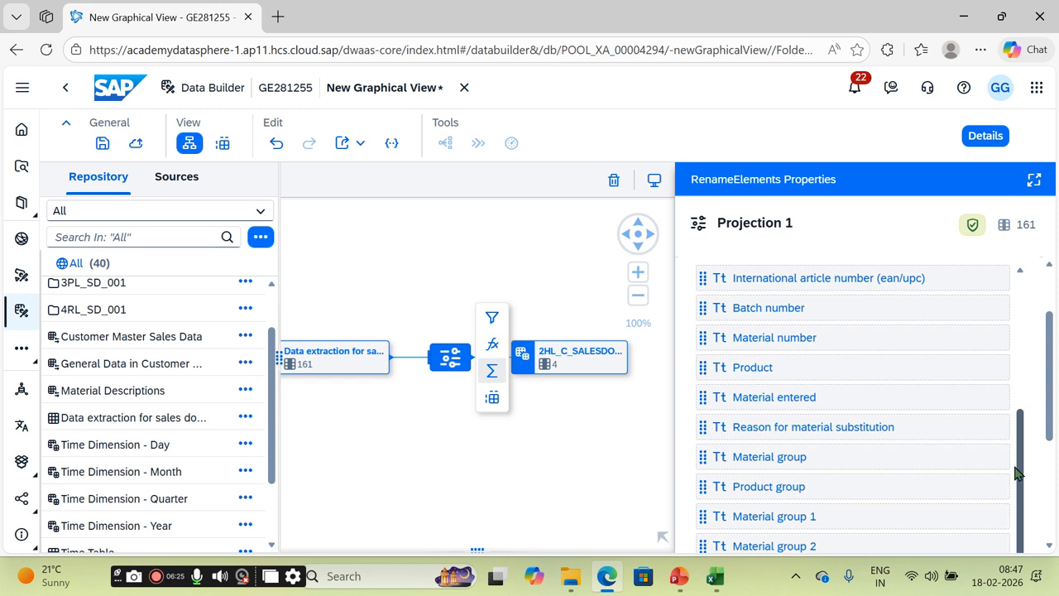
# Step: Restore Material number, Sold-to party, Cumulative order quantity in sales unit and Sales unit
pyautogui.click(993, 339)
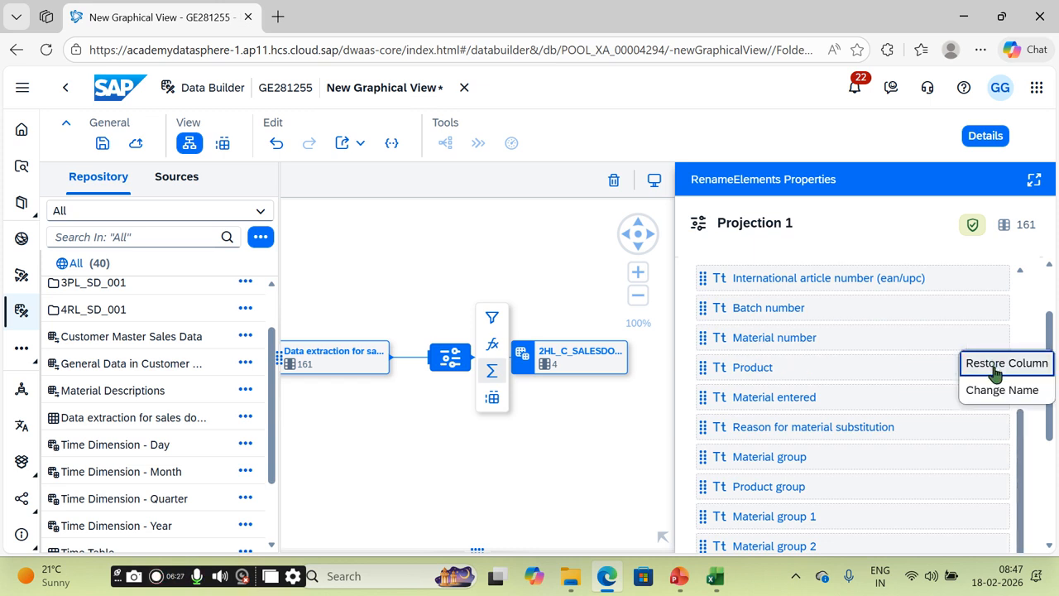
pyautogui.click(995, 367)
pyautogui.moveTo(1049, 380); pyautogui.dragTo(1052, 478)
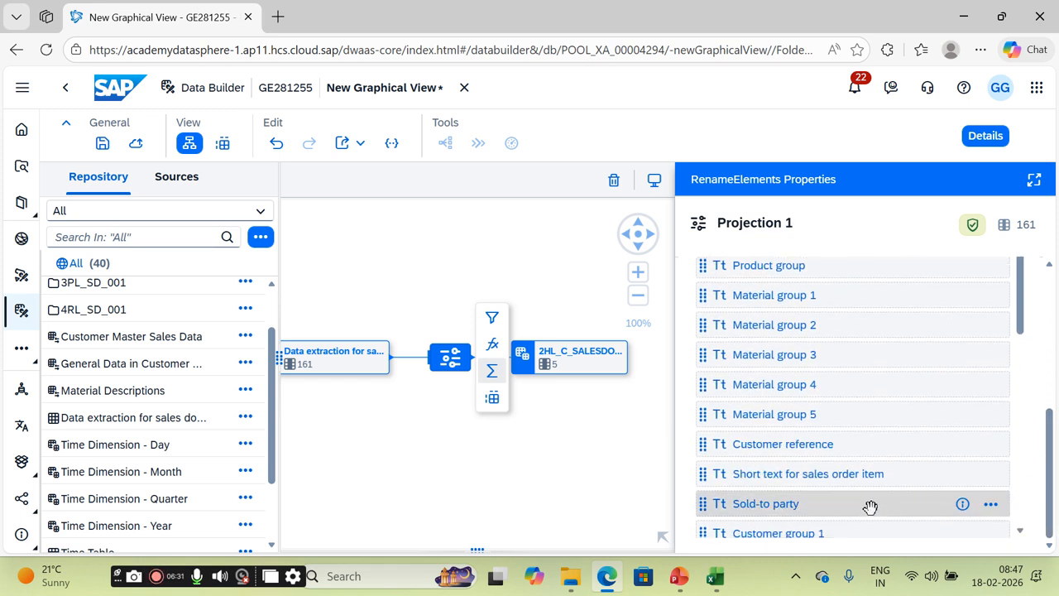
pyautogui.click(991, 504)
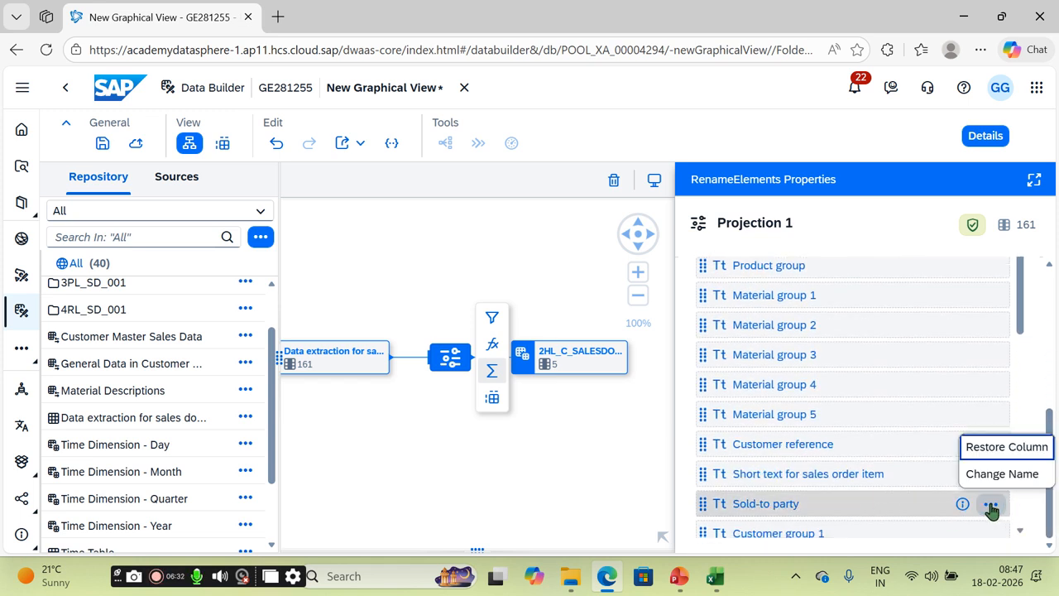
pyautogui.click(995, 449)
pyautogui.moveTo(1024, 302); pyautogui.dragTo(1022, 455)
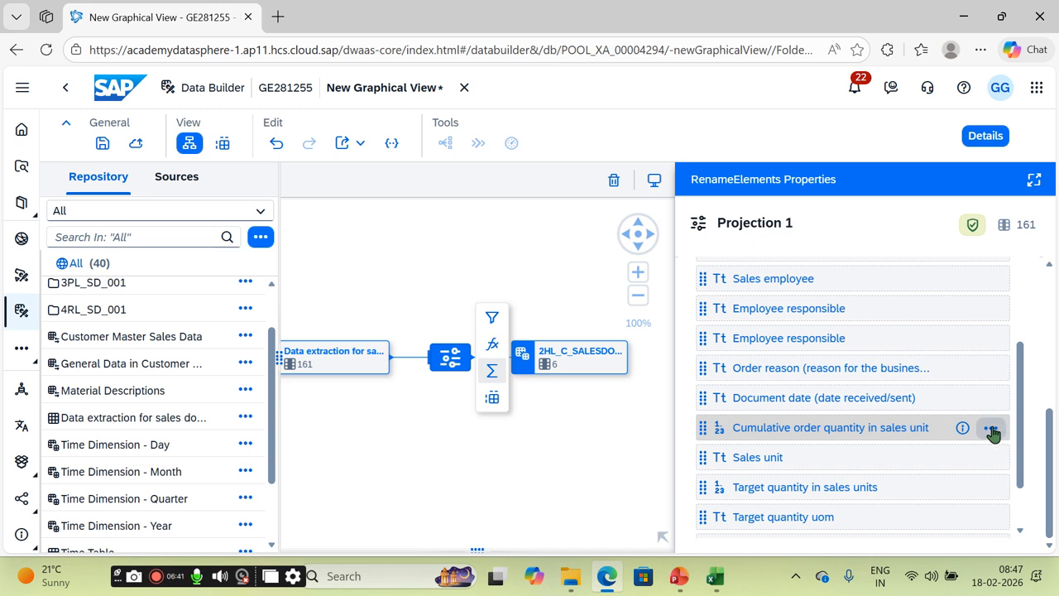
pyautogui.click(991, 427)
pyautogui.click(993, 454)
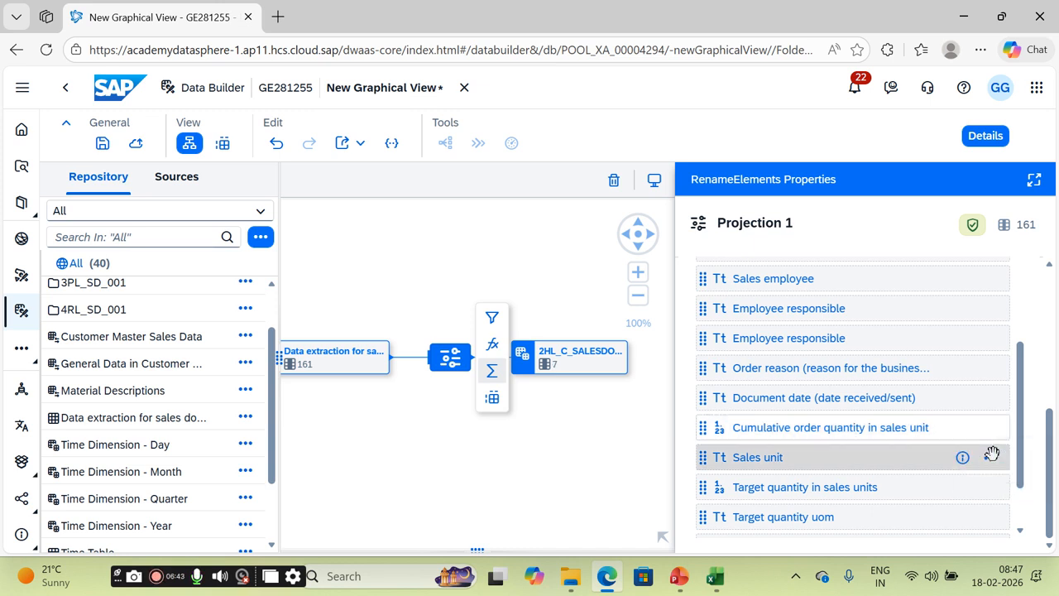
pyautogui.click(991, 458)
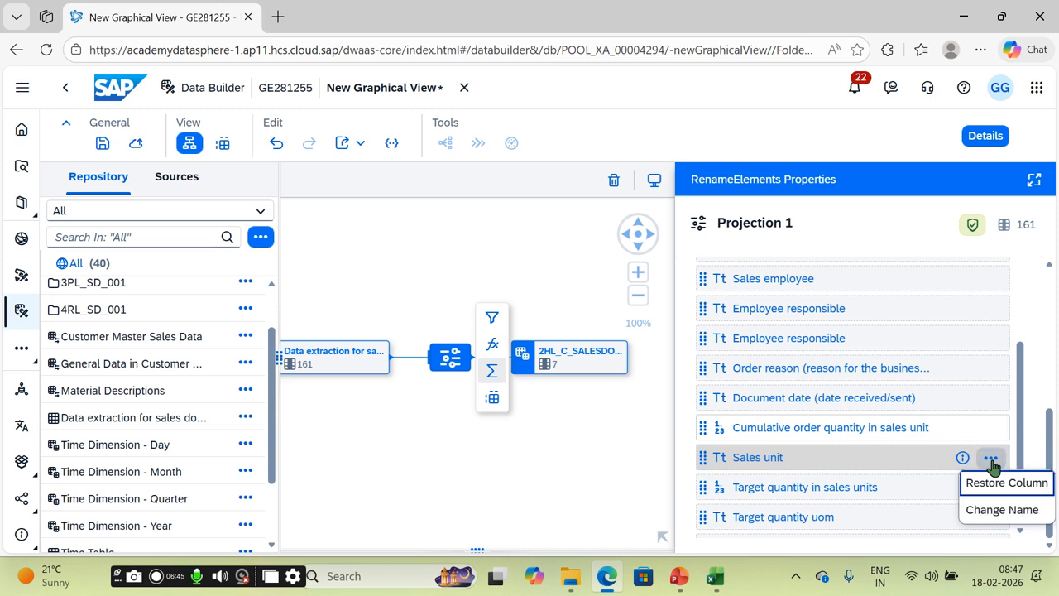
pyautogui.click(996, 483)
pyautogui.scroll(-3, 1020, 484)
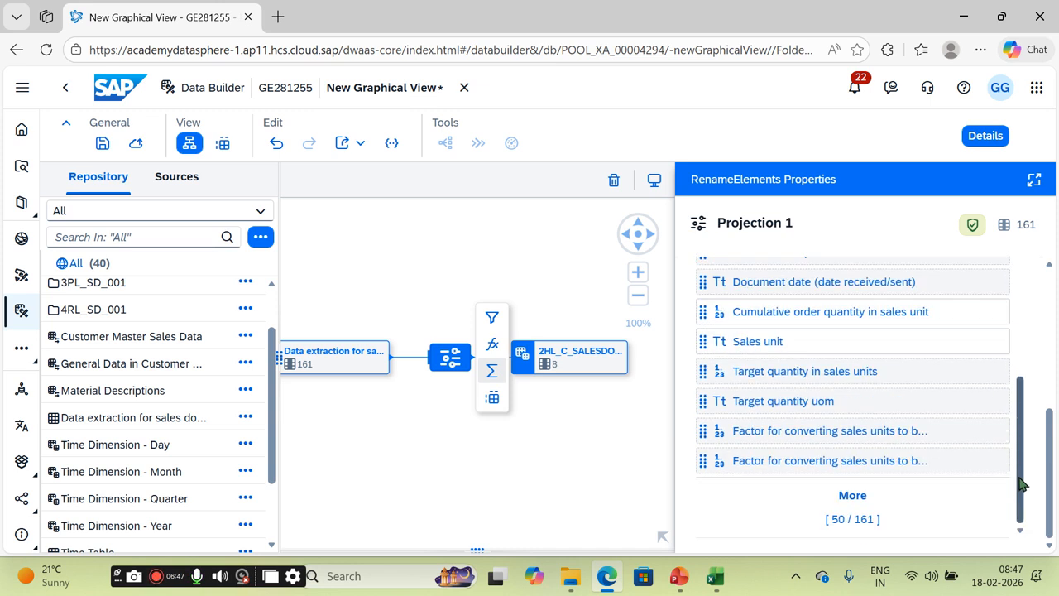
pyautogui.moveTo(1020, 477); pyautogui.dragTo(1021, 315)
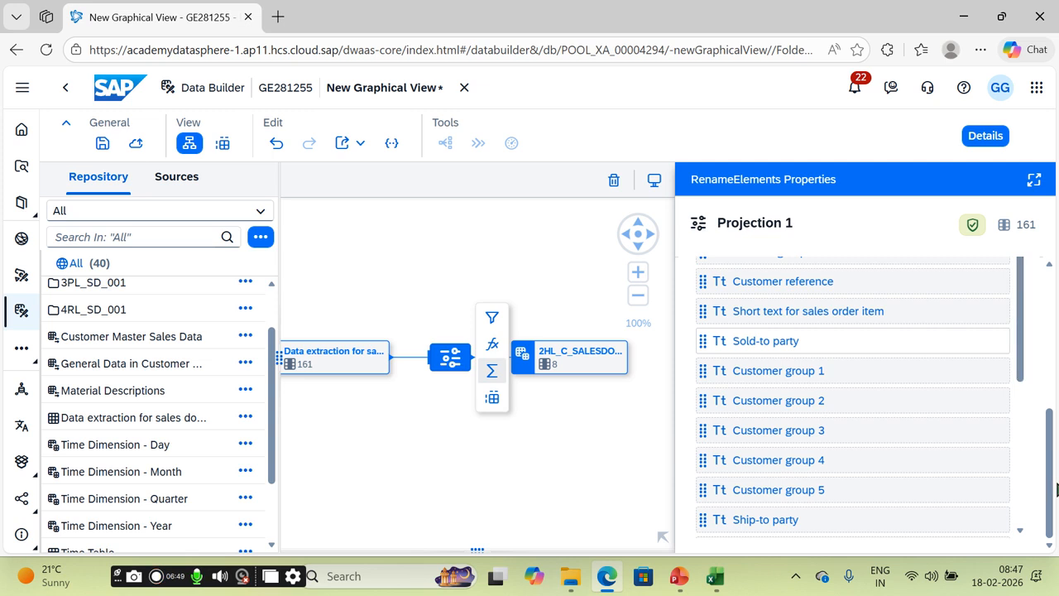
pyautogui.moveTo(1053, 509); pyautogui.dragTo(1037, 350)
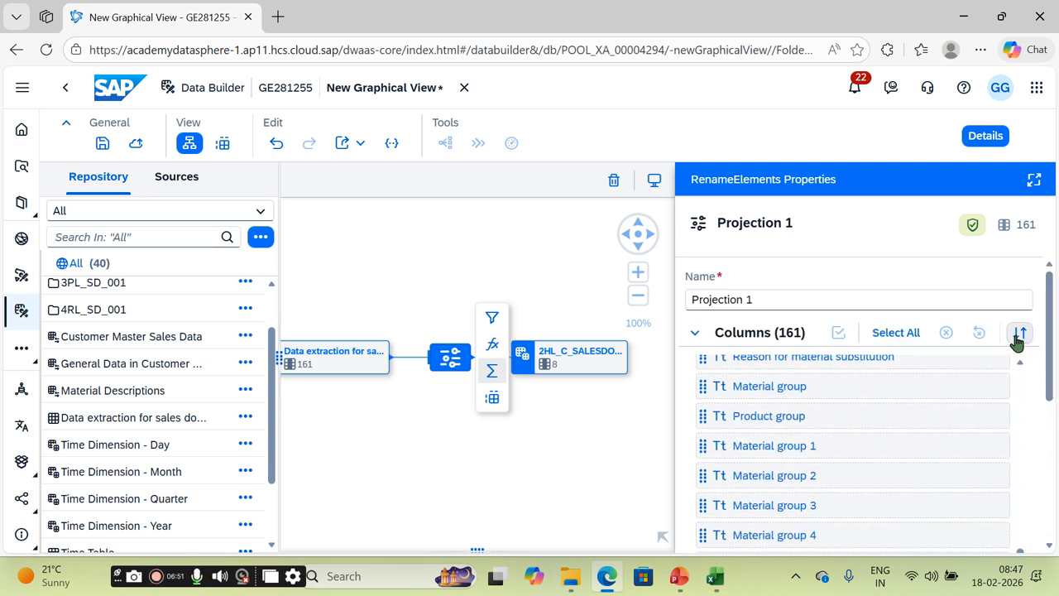
# Step: Search the projection columns for NET and restore Net price, giving the output 9 columns
pyautogui.click(772, 299)
pyautogui.moveTo(773, 301); pyautogui.dragTo(655, 309)
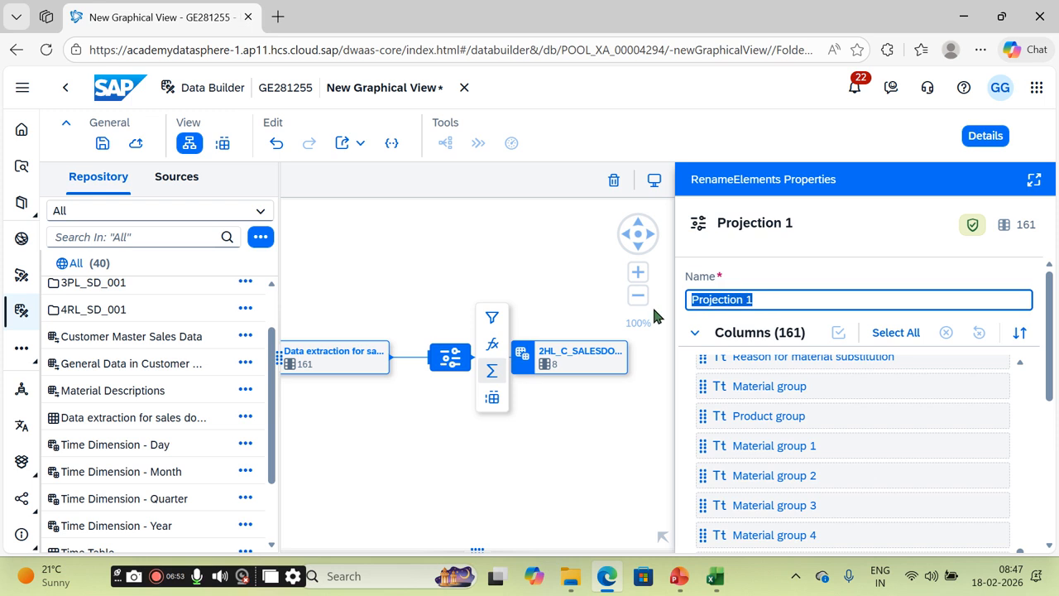
pyautogui.scroll(-5, 980, 449)
pyautogui.scroll(5, 979, 449)
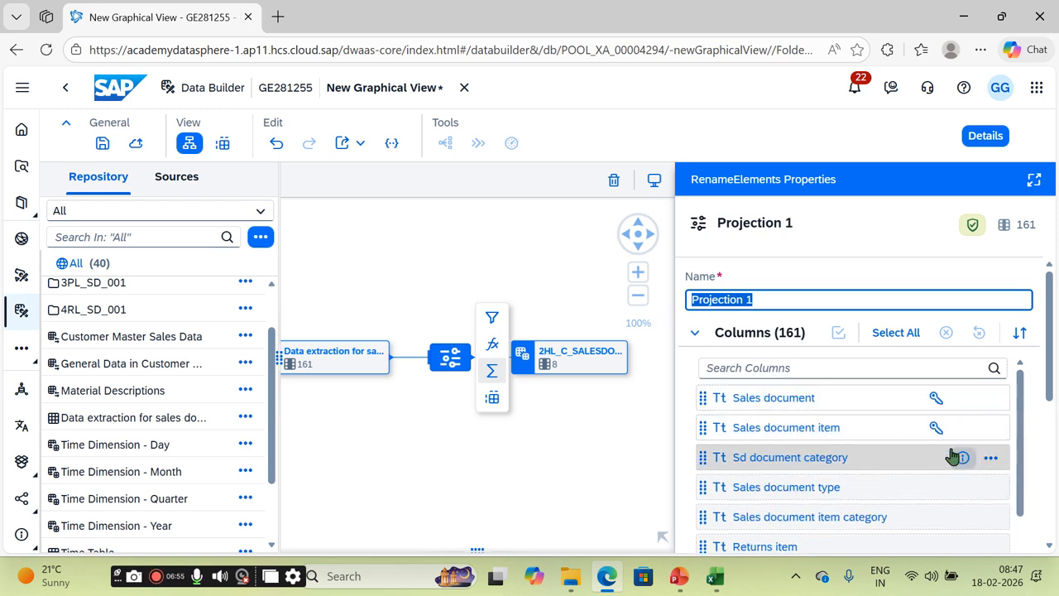
pyautogui.click(810, 370)
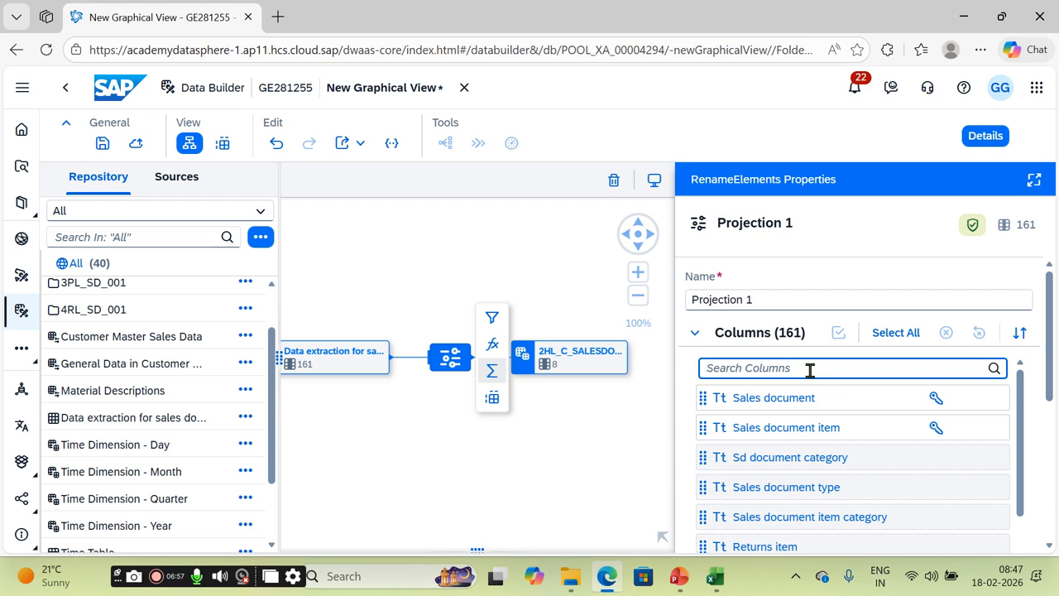
pyautogui.write('NET')
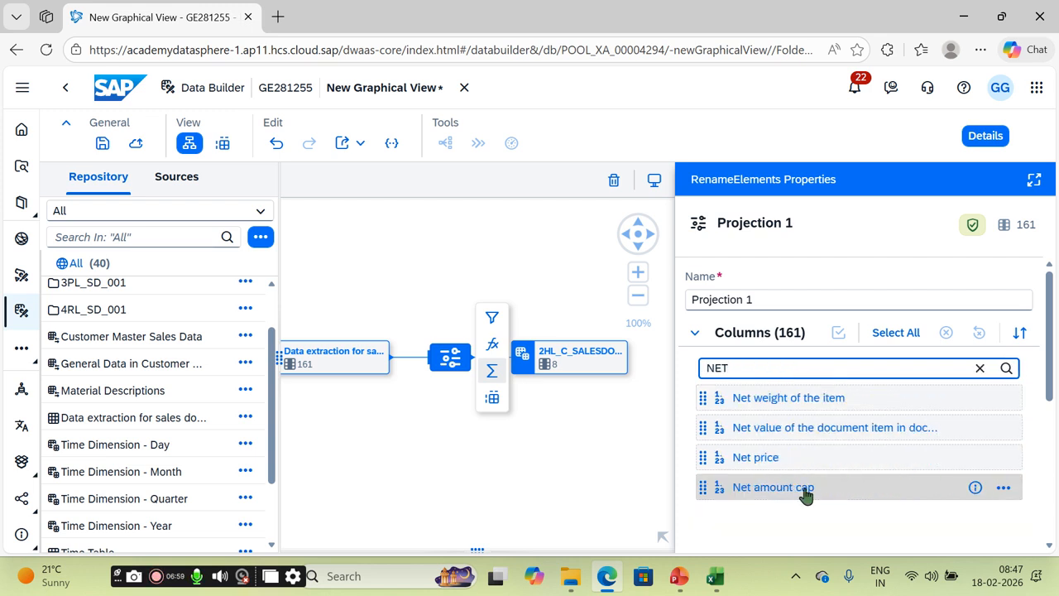
pyautogui.click(1003, 460)
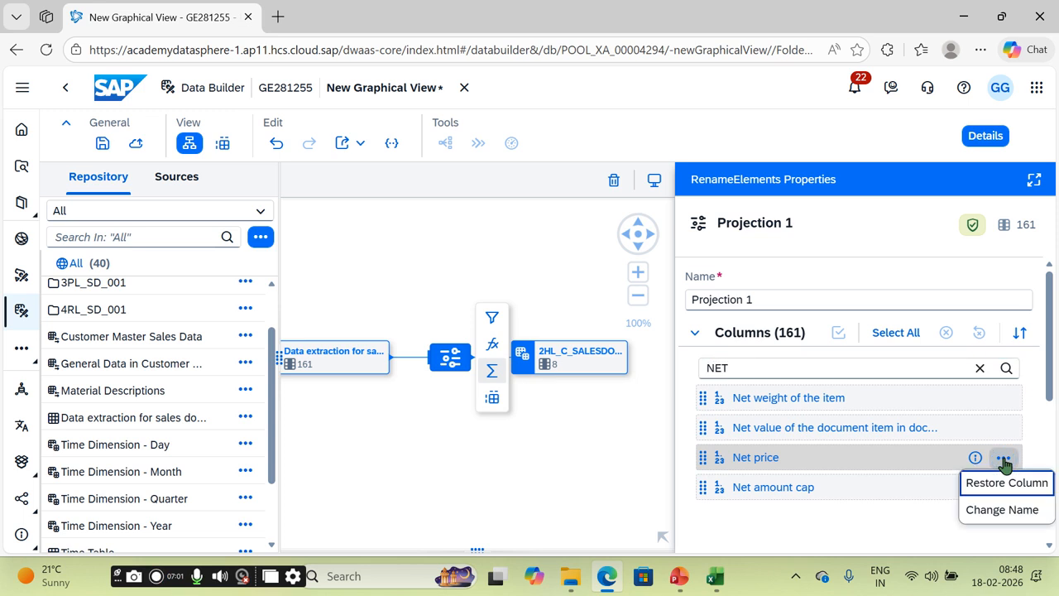
pyautogui.click(1004, 485)
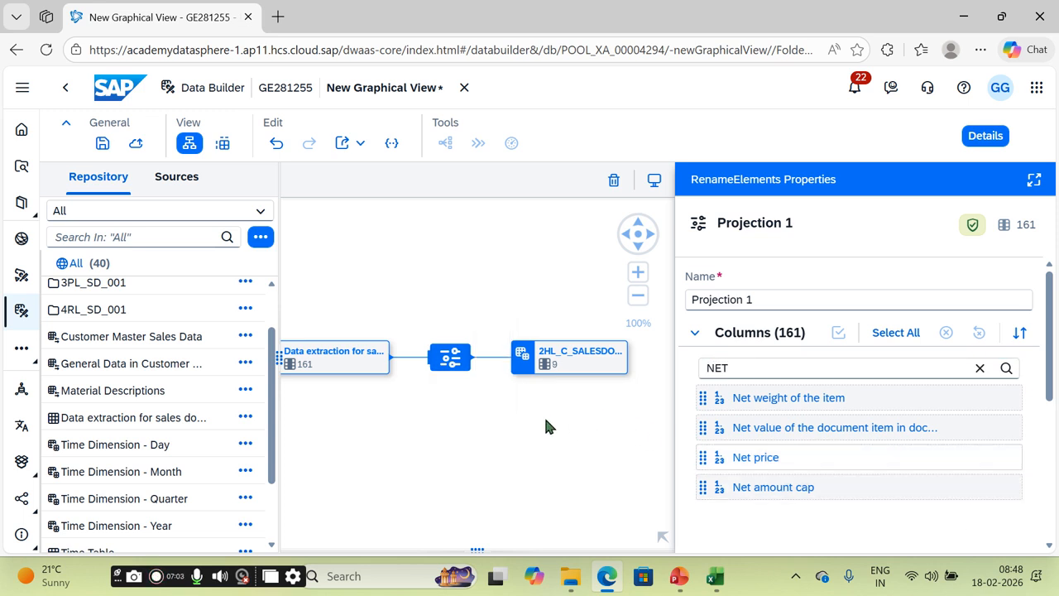
pyautogui.click(577, 370)
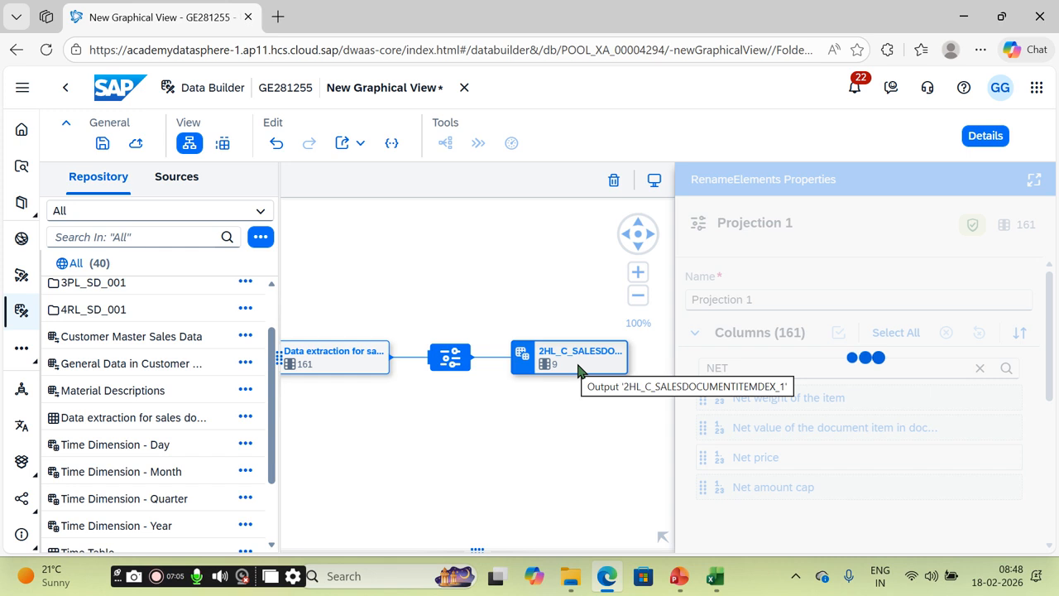
pyautogui.click(464, 364)
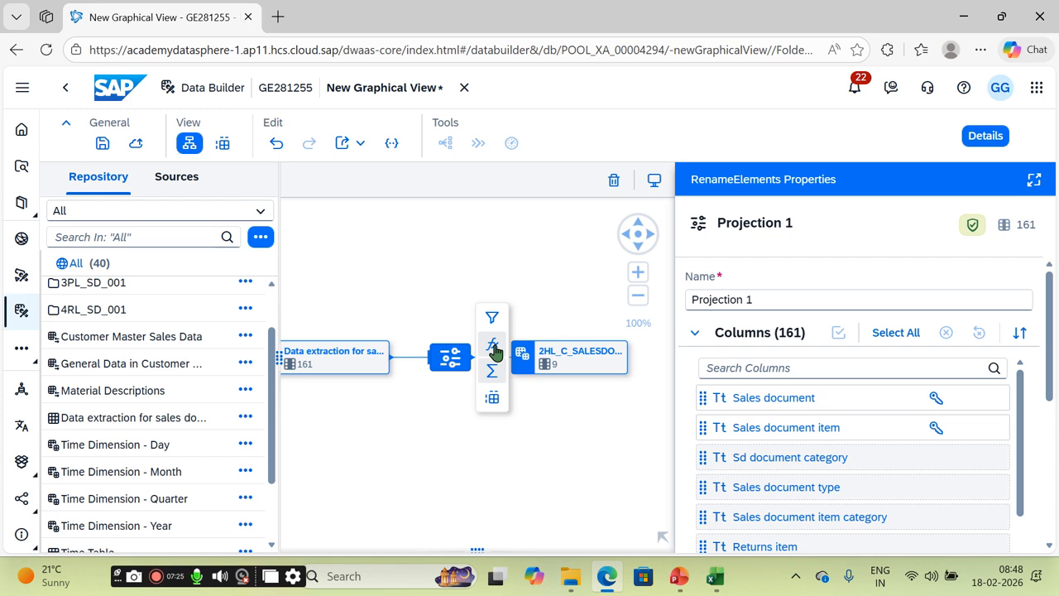
# Step: Add Calculated Columns and redefine Record creation date as a Date via TO_DATE(CreationDate)
pyautogui.click(495, 351)
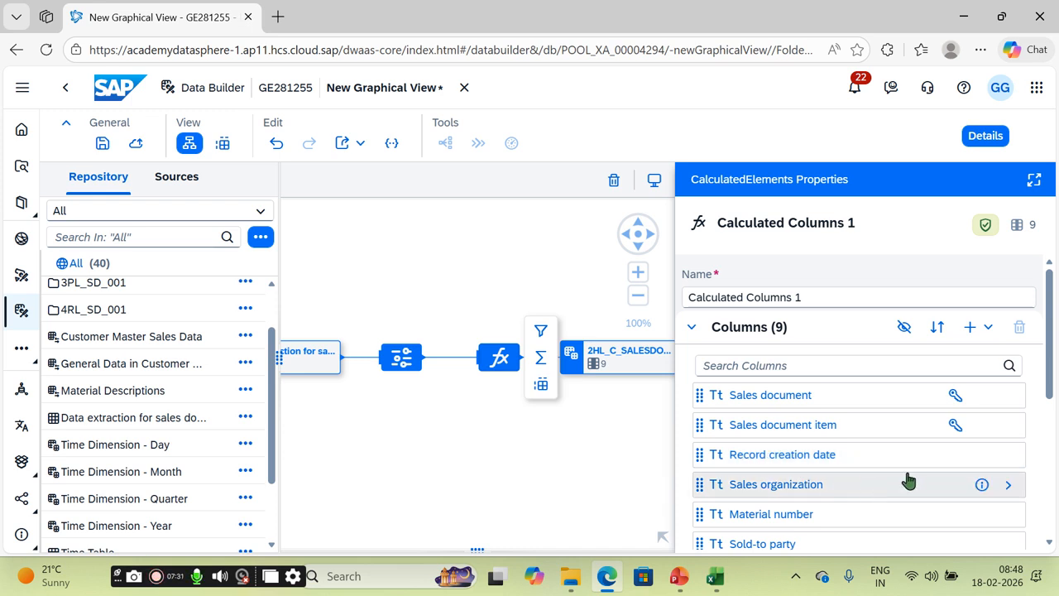
pyautogui.click(982, 454)
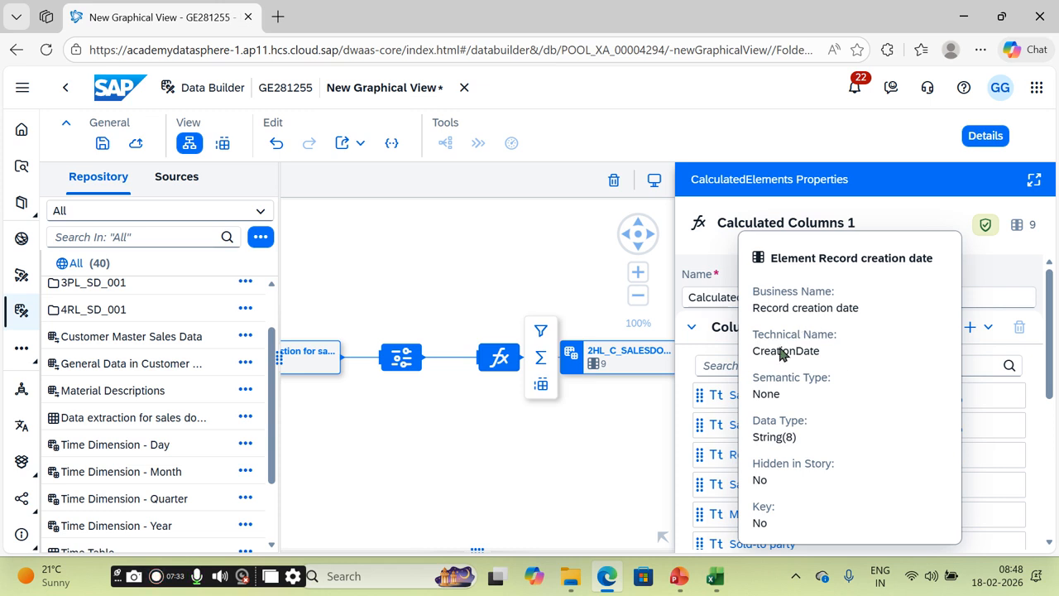
pyautogui.tripleClick(798, 438)
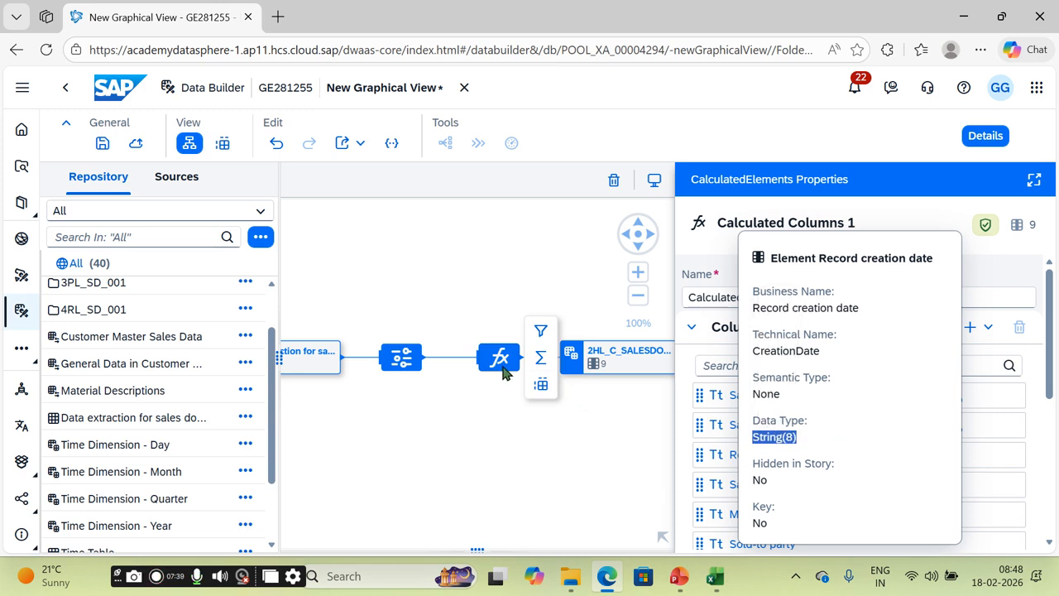
pyautogui.click(1012, 458)
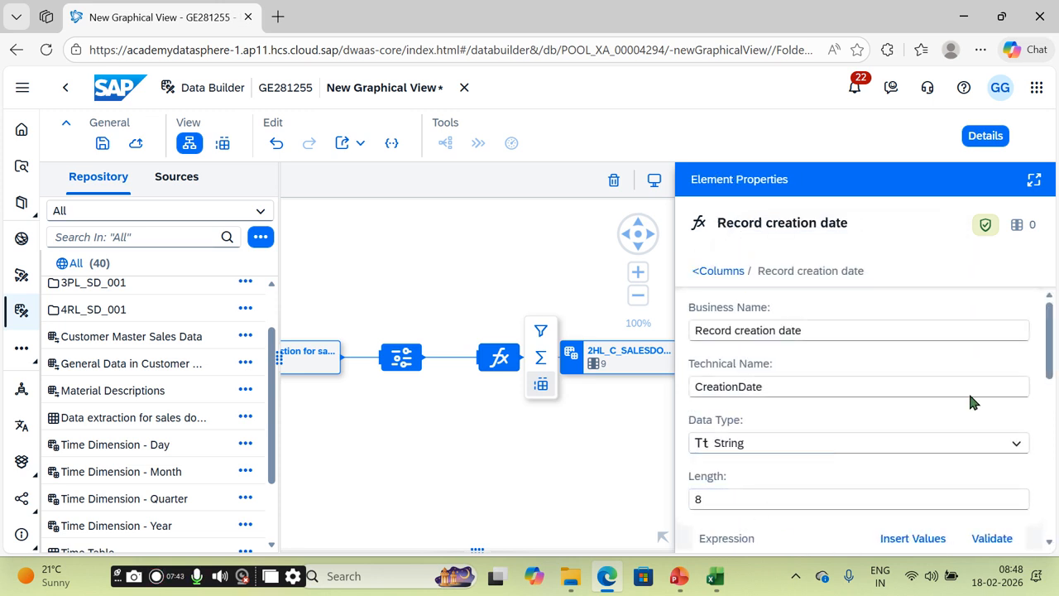
pyautogui.scroll(-3, 1039, 339)
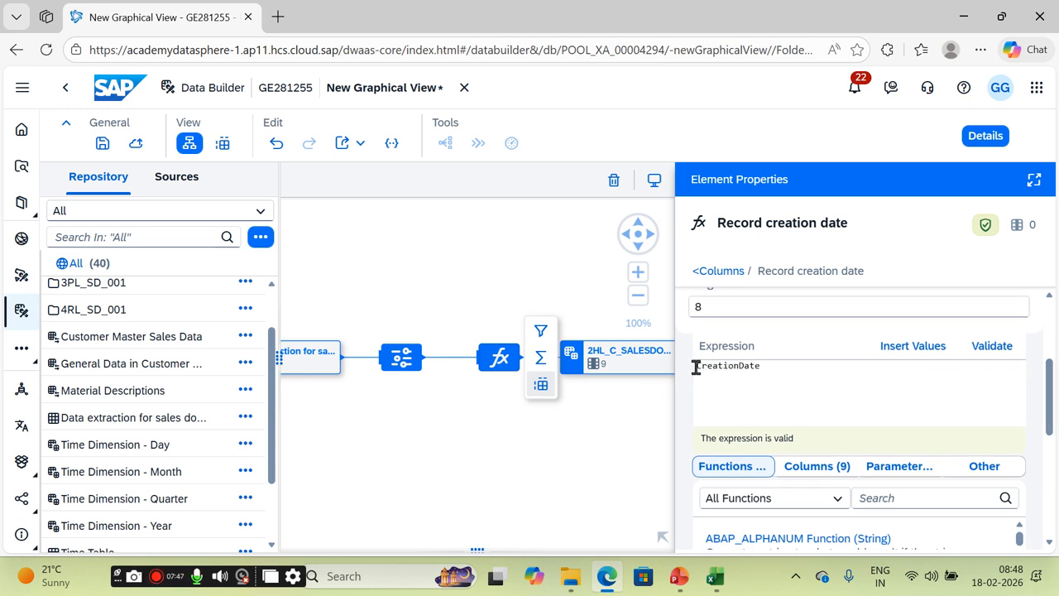
pyautogui.click(696, 366)
pyautogui.write('TO_DATE')
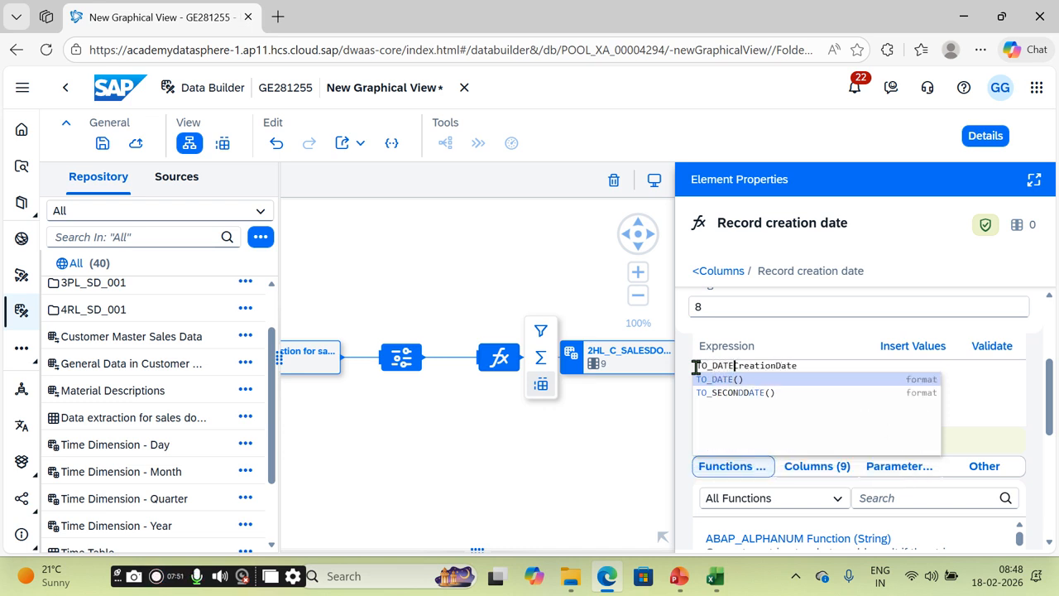
pyautogui.write('(')
pyautogui.click(833, 365)
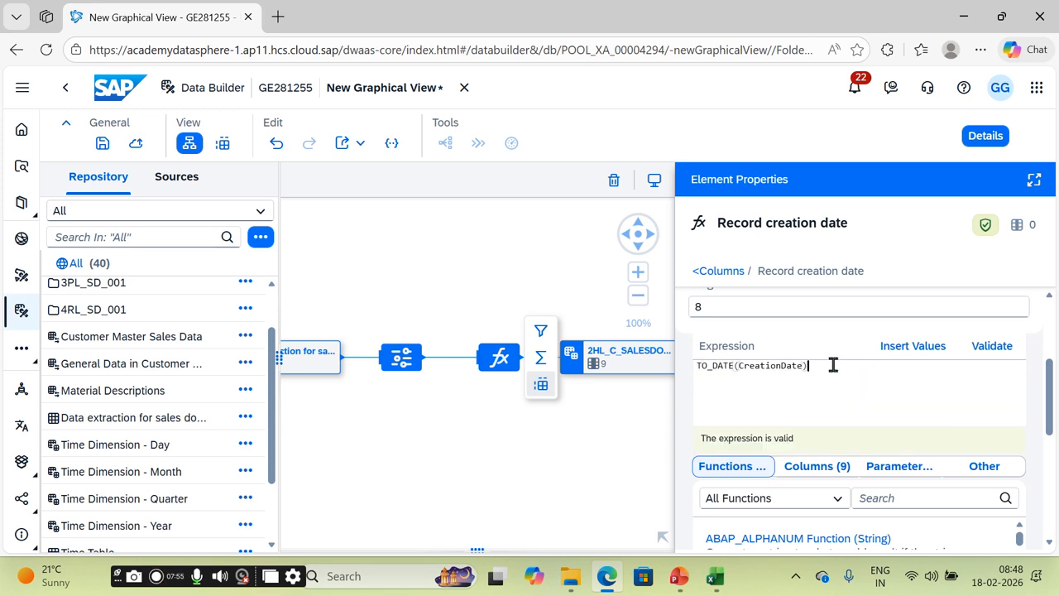
pyautogui.scroll(-1, 997, 365)
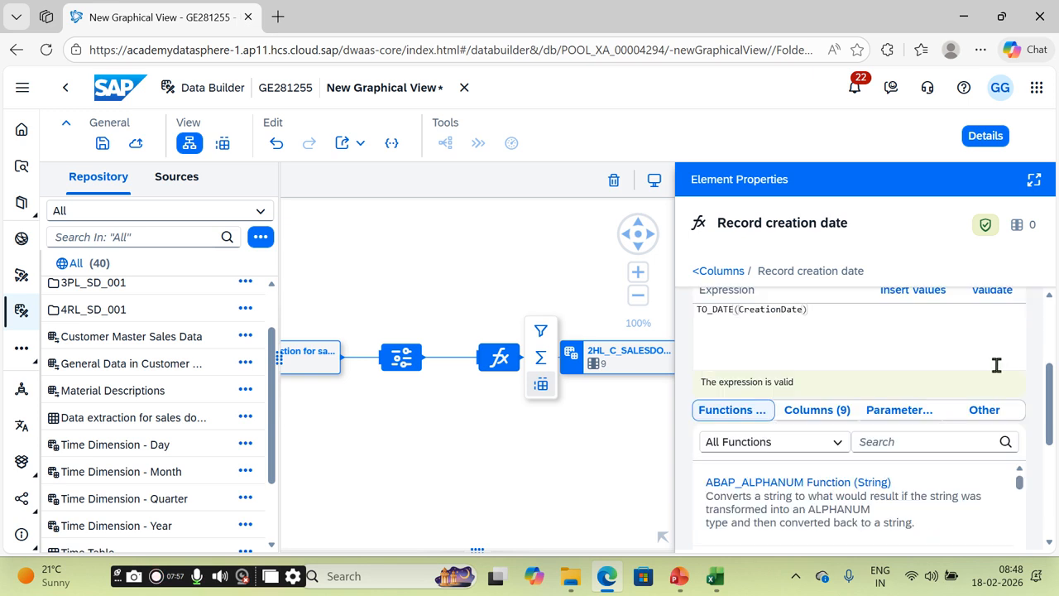
pyautogui.scroll(3, 795, 369)
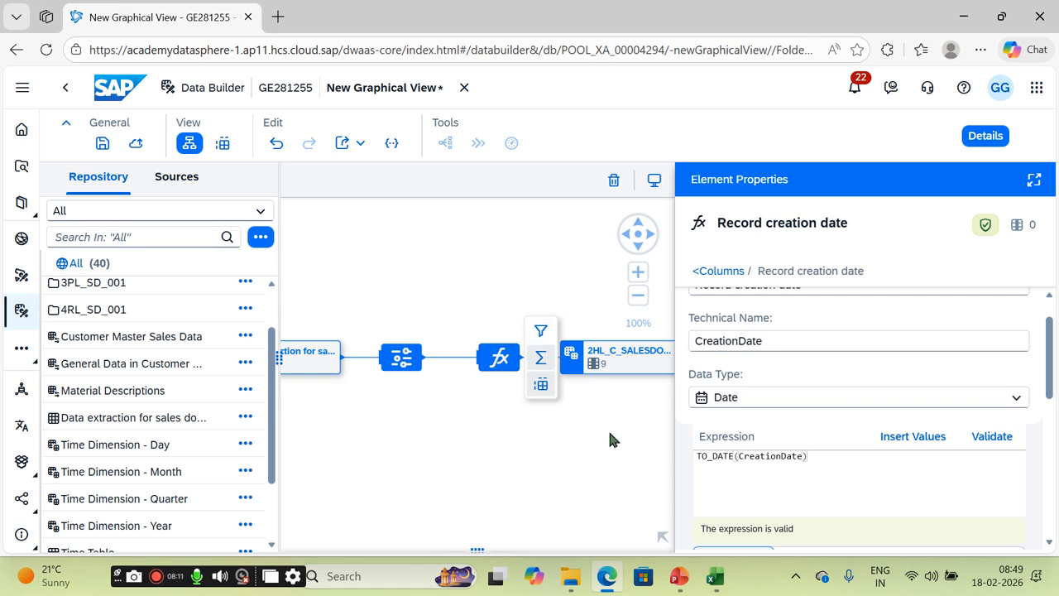
# Step: Add a Filter step after the calculation, delete it again, and select the output view
pyautogui.click(542, 333)
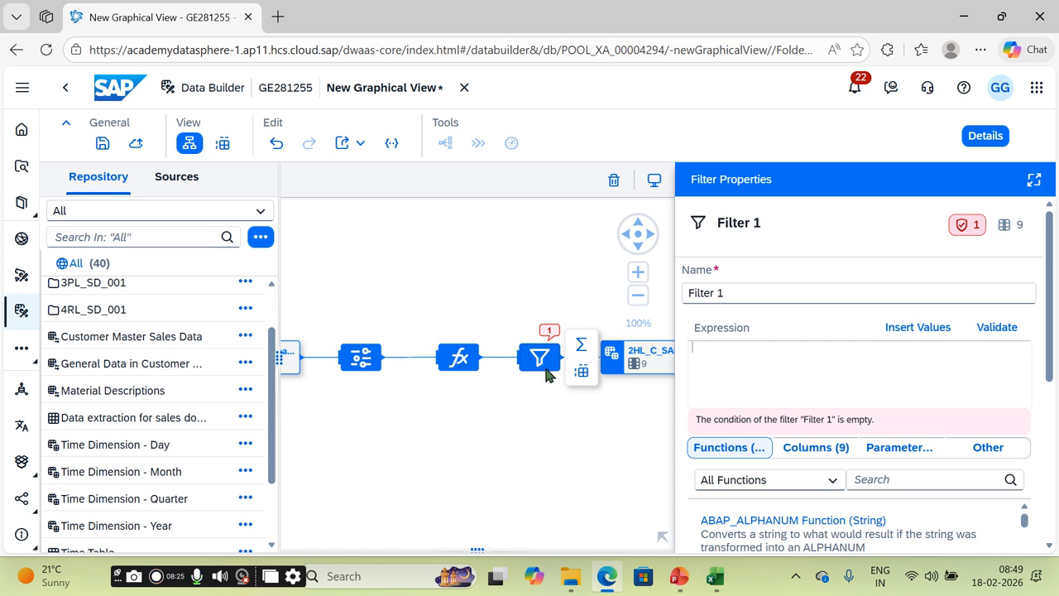
pyautogui.press('Delete')
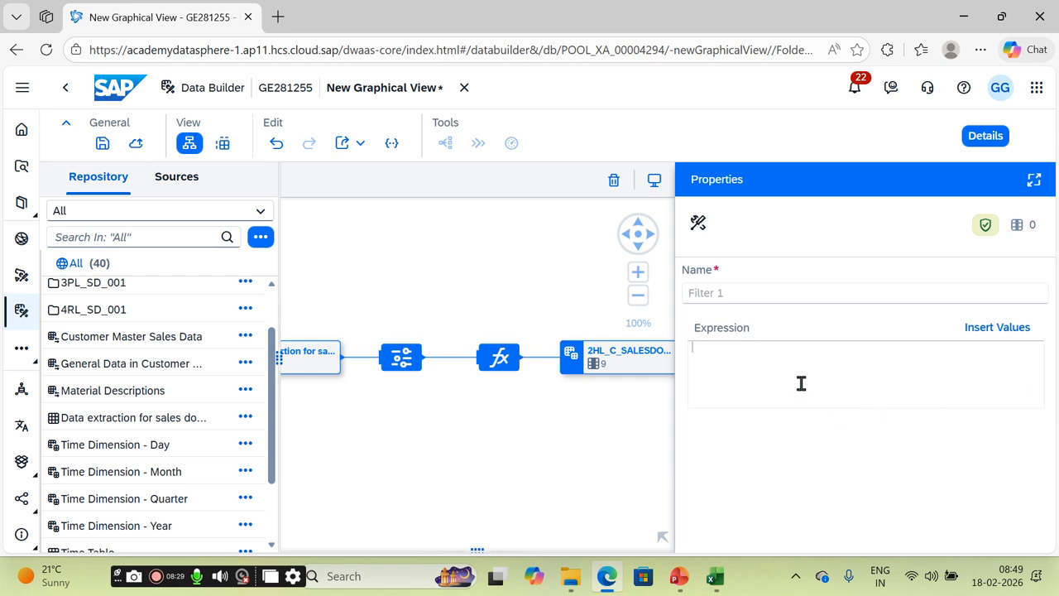
pyautogui.click(502, 253)
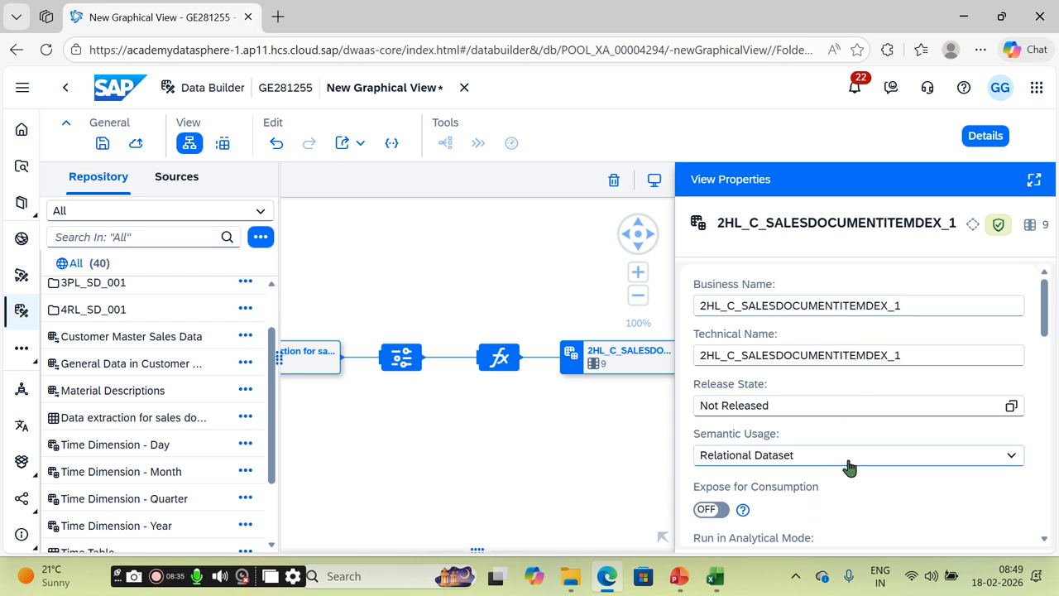
# Step: Save the view under its shown names as 2HL_C_SALESDOCUMENTITEMDEX_1 and deploy it
pyautogui.click(103, 144)
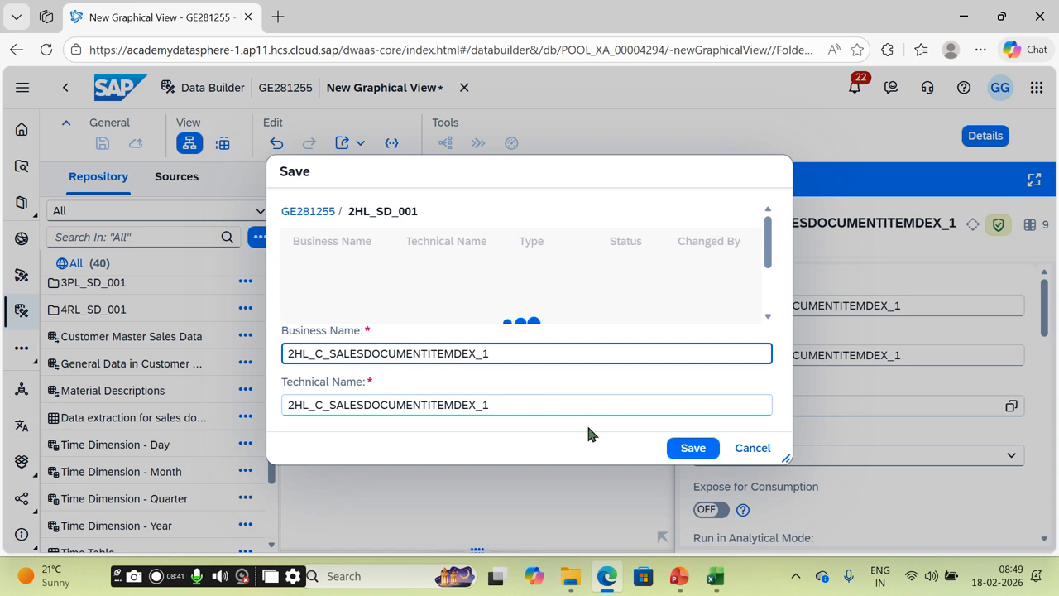
pyautogui.click(692, 449)
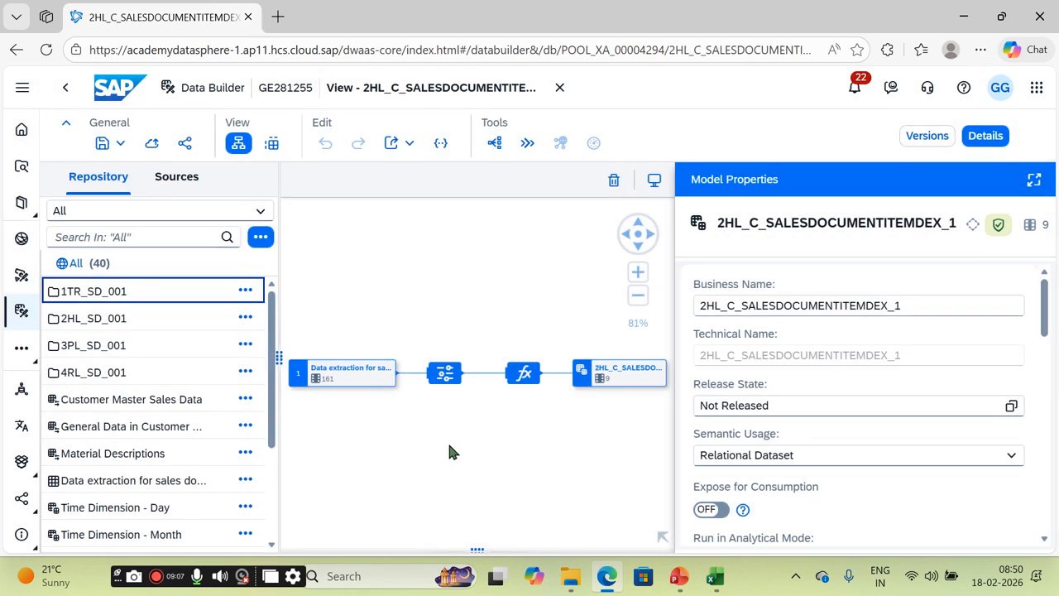
pyautogui.click(153, 145)
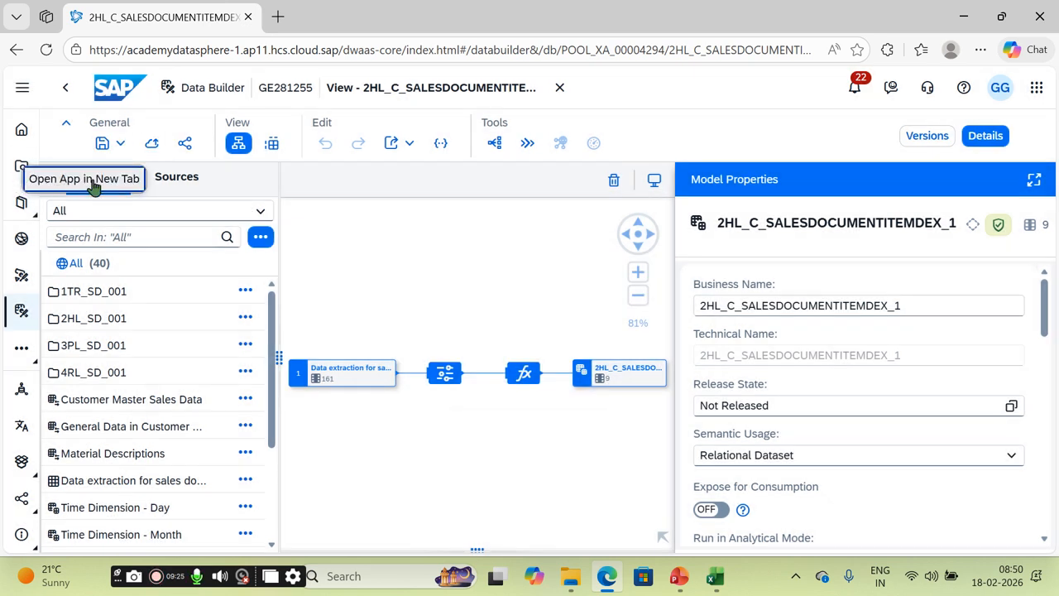
# Step: Open the Repository Explorer in a new tab, return to the view, and widen its repository list
pyautogui.click(94, 187)
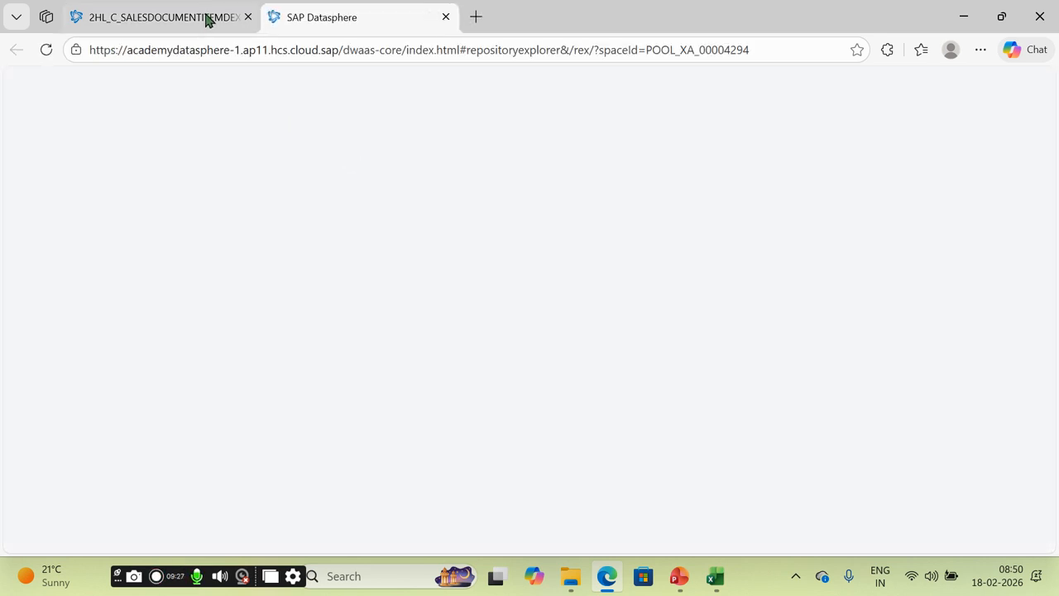
pyautogui.click(208, 19)
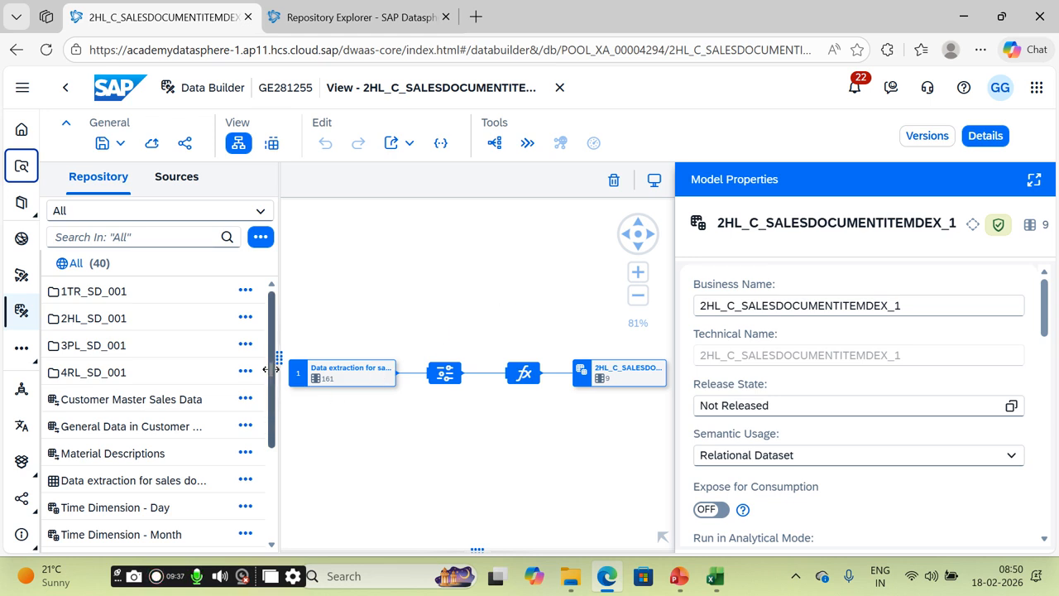
pyautogui.moveTo(282, 328); pyautogui.dragTo(395, 331)
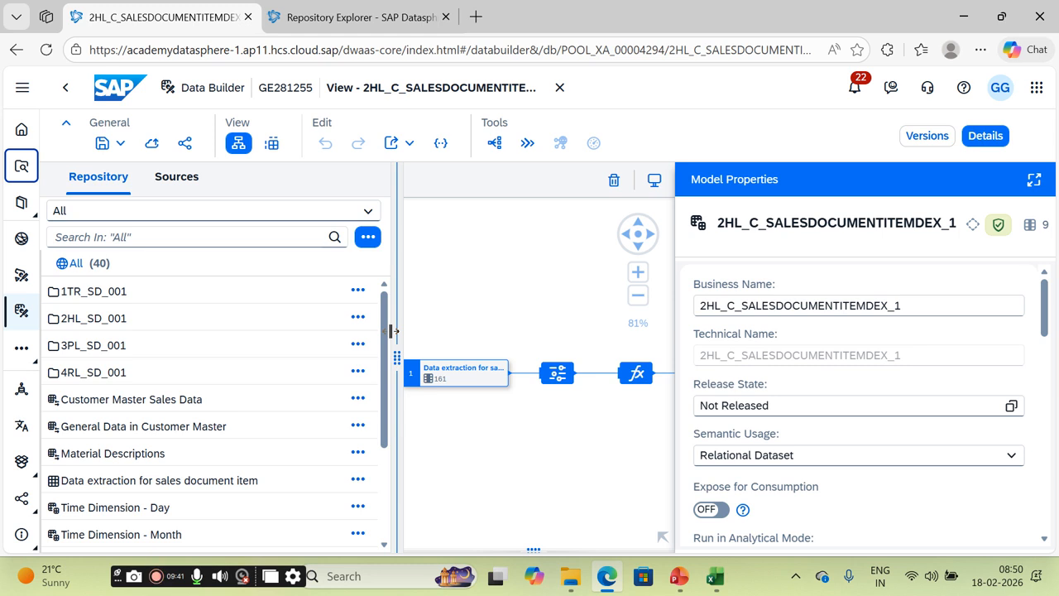
pyautogui.moveTo(394, 331); pyautogui.dragTo(339, 332)
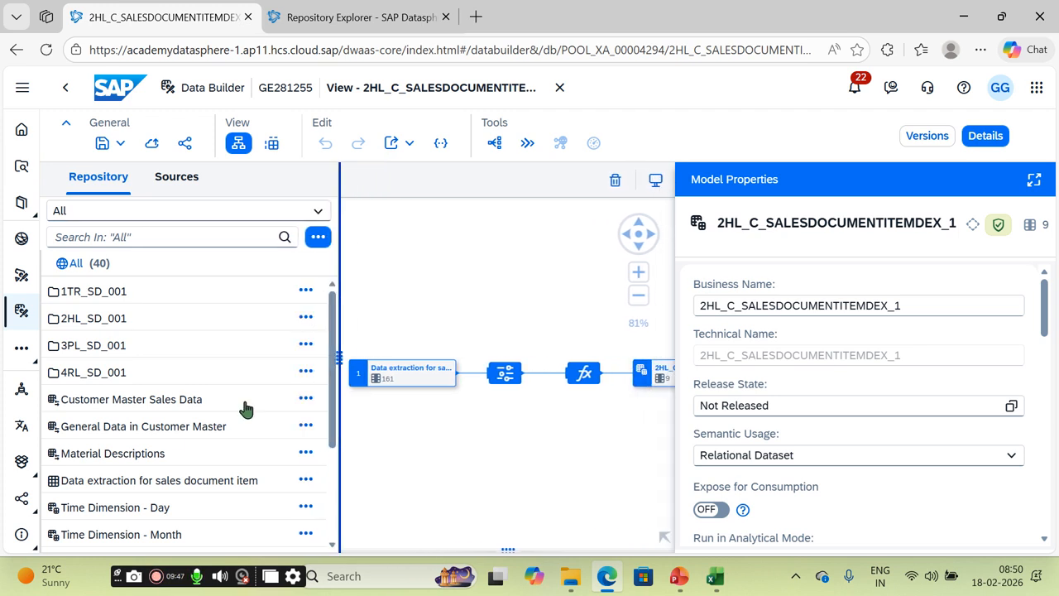
# Step: Left-join Customer Master Sales Data to the sales data and add Projection 2 on it
pyautogui.moveTo(142, 403); pyautogui.dragTo(494, 391)
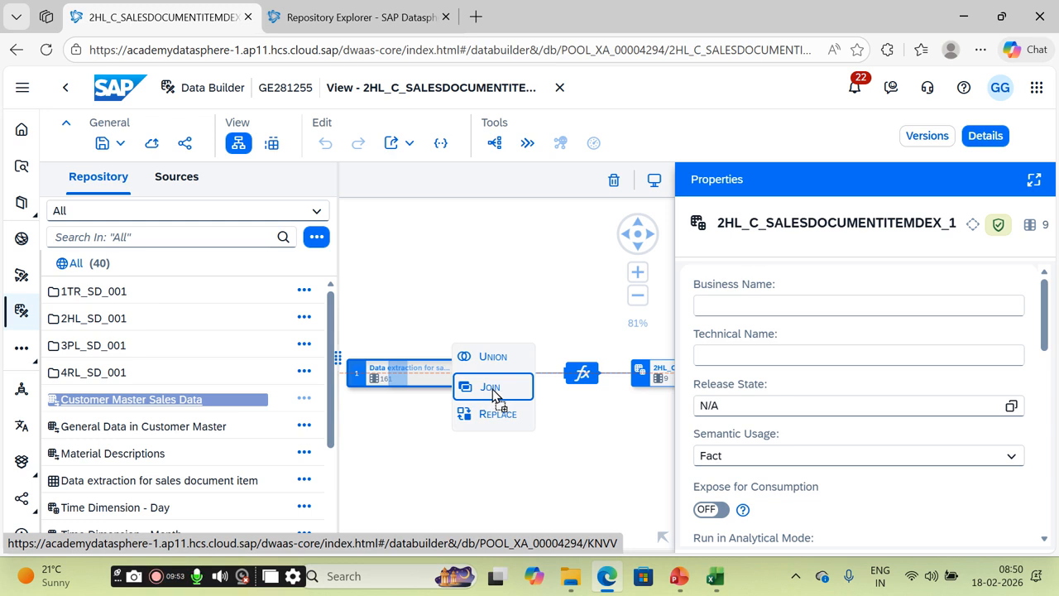
pyautogui.moveTo(493, 392); pyautogui.dragTo(493, 391)
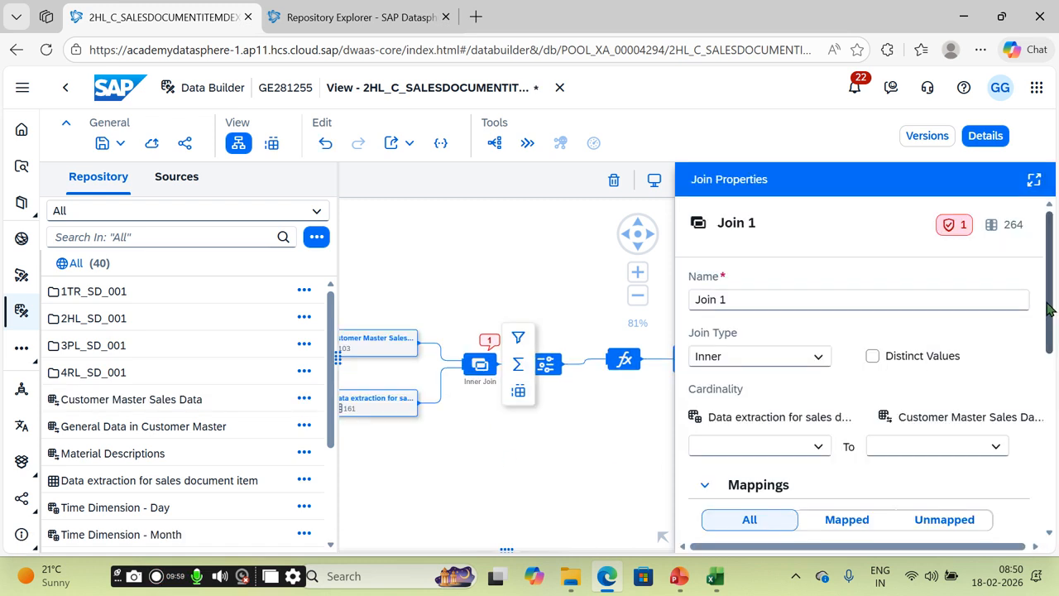
pyautogui.click(820, 357)
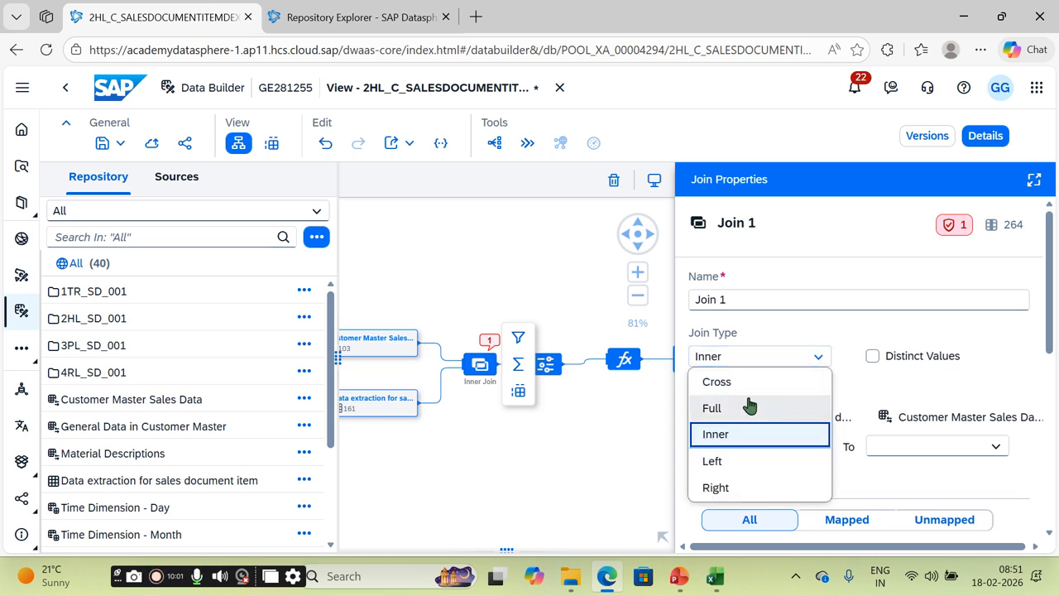
pyautogui.click(751, 464)
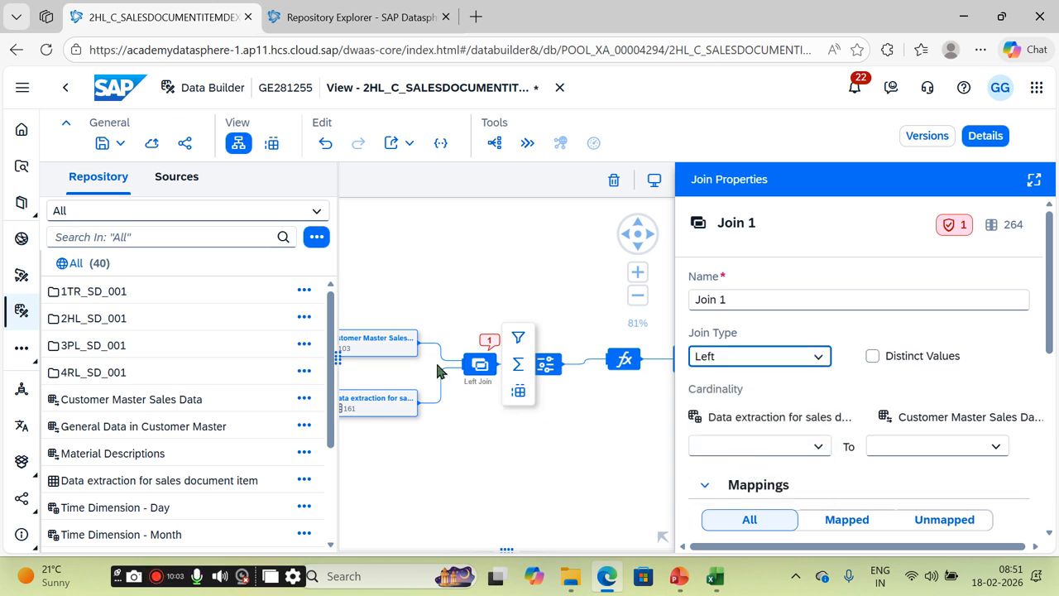
pyautogui.click(411, 356)
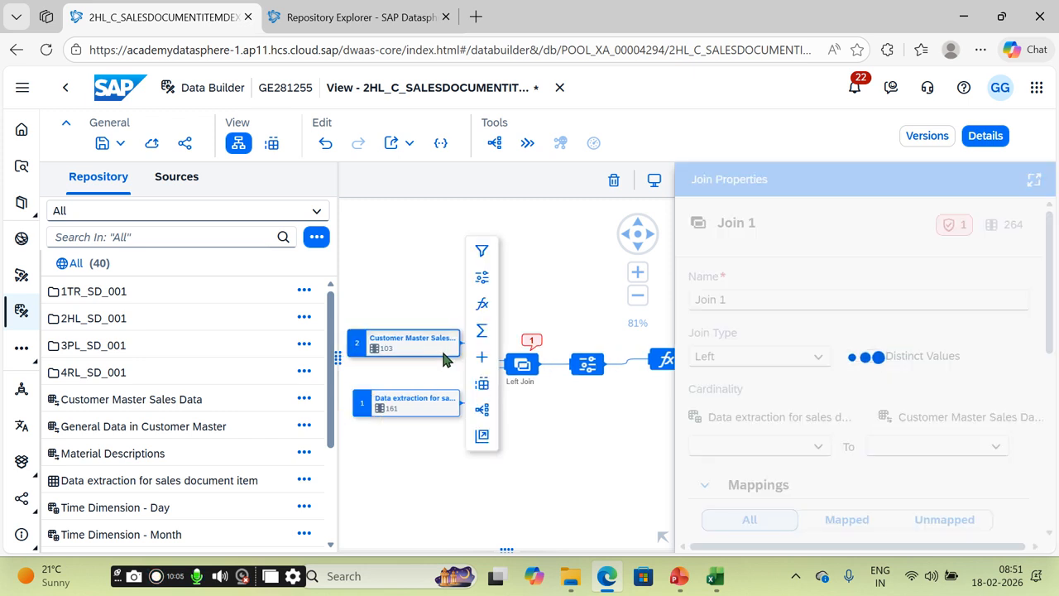
pyautogui.click(482, 276)
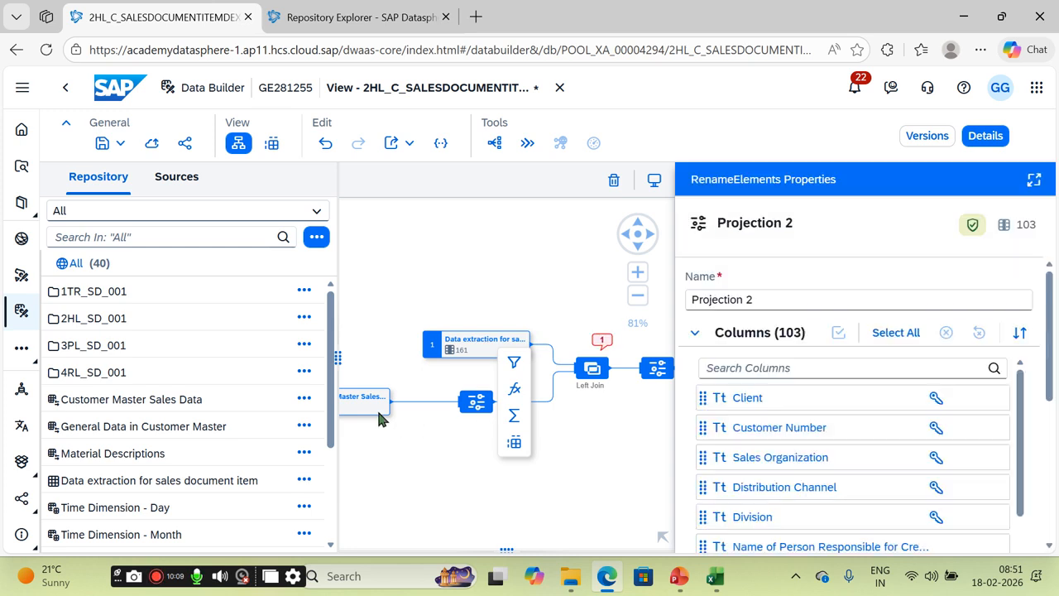
# Step: Exclude all columns from Projection 2
pyautogui.moveTo(453, 265); pyautogui.dragTo(572, 235)
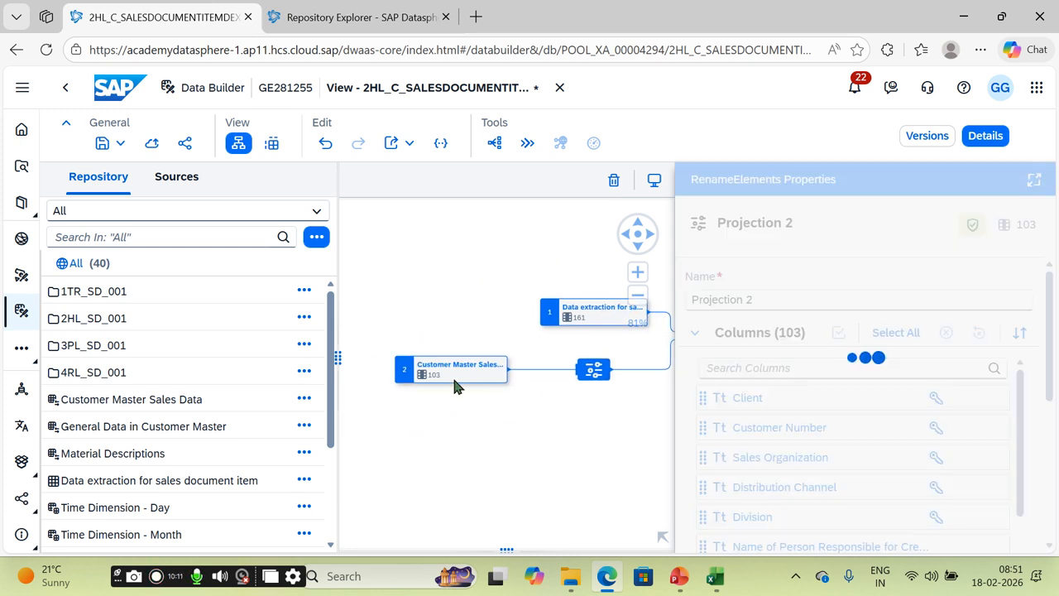
pyautogui.click(592, 377)
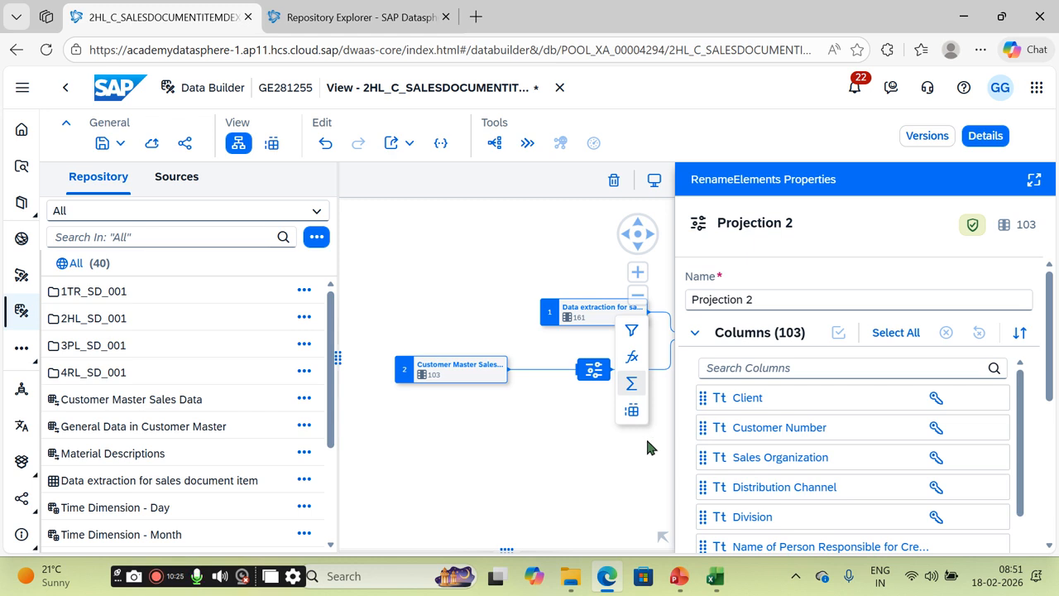
pyautogui.click(894, 333)
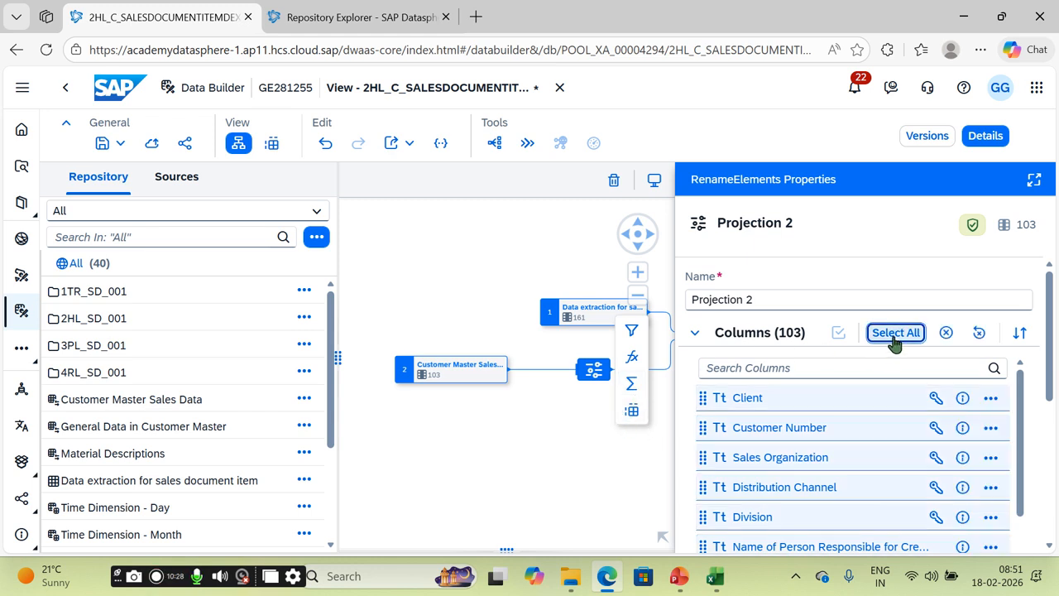
pyautogui.click(990, 398)
pyautogui.click(971, 426)
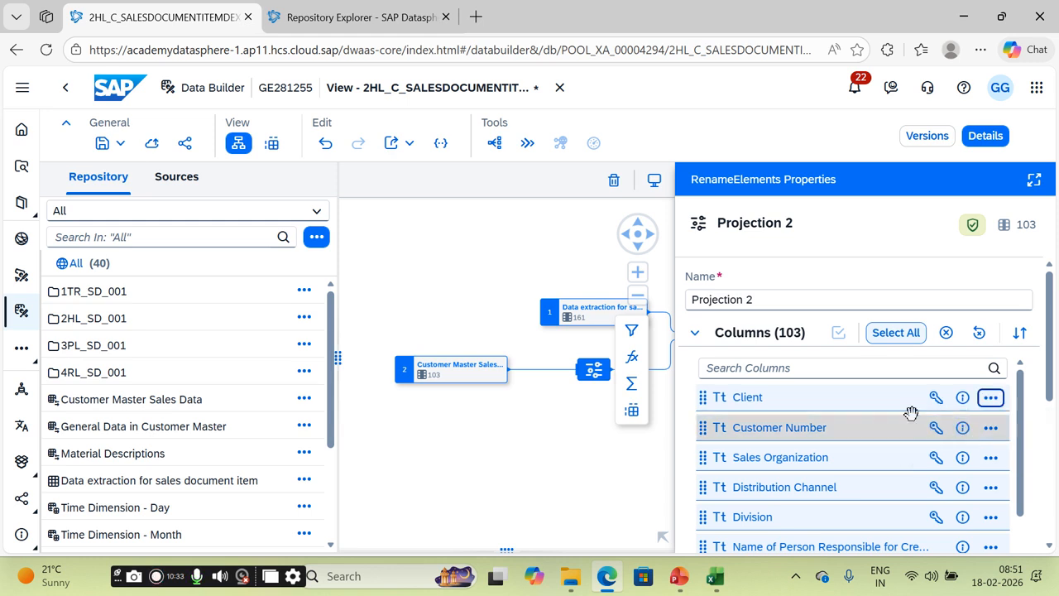
pyautogui.click(868, 398)
# Step: Restore only the Customer Number column and select the Customer Master Sales Data source
pyautogui.click(993, 428)
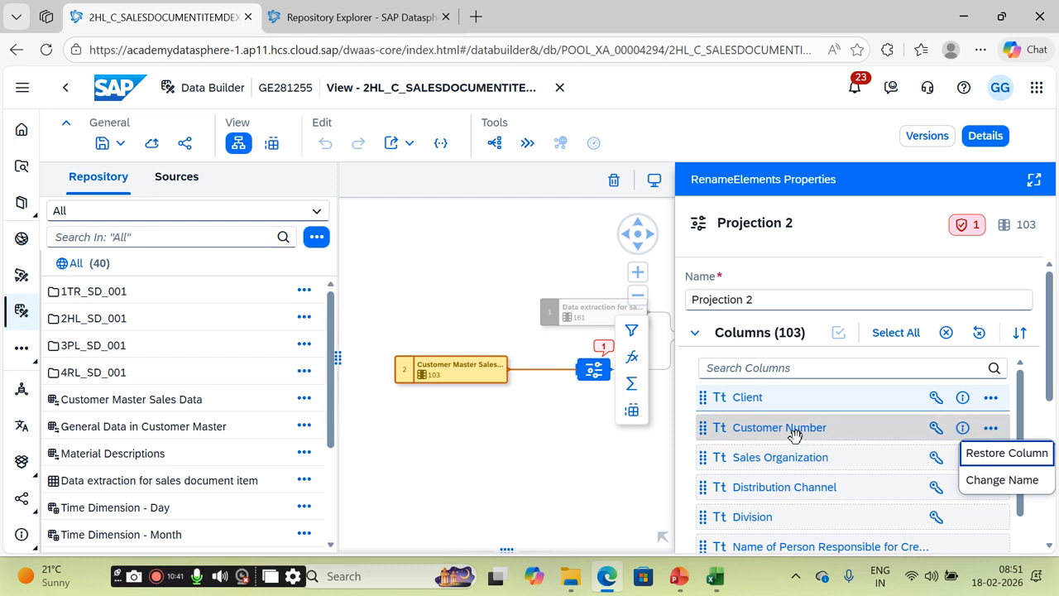
pyautogui.click(884, 426)
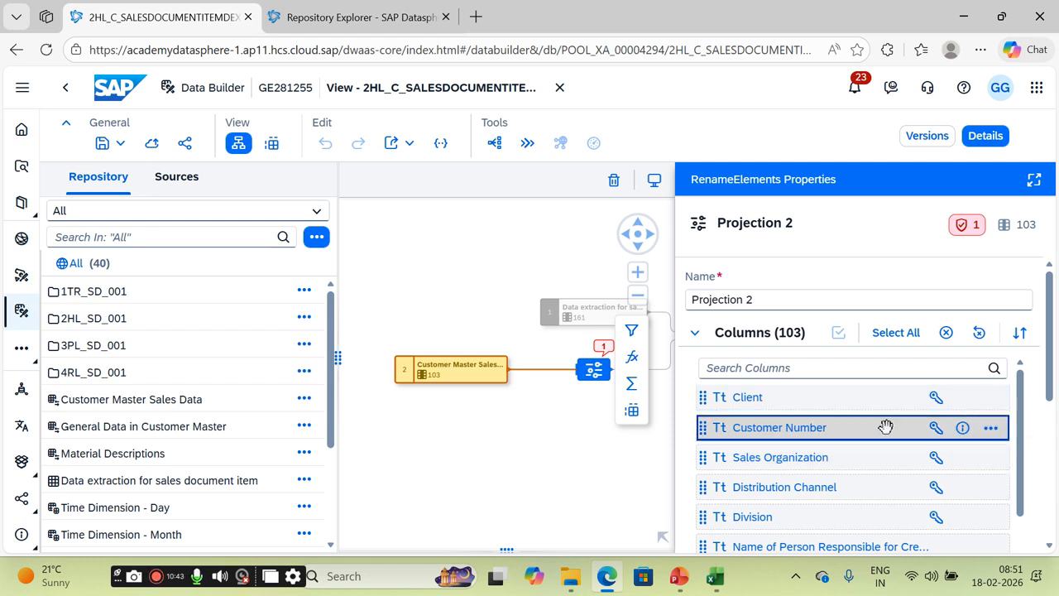
pyautogui.click(992, 428)
pyautogui.click(1000, 455)
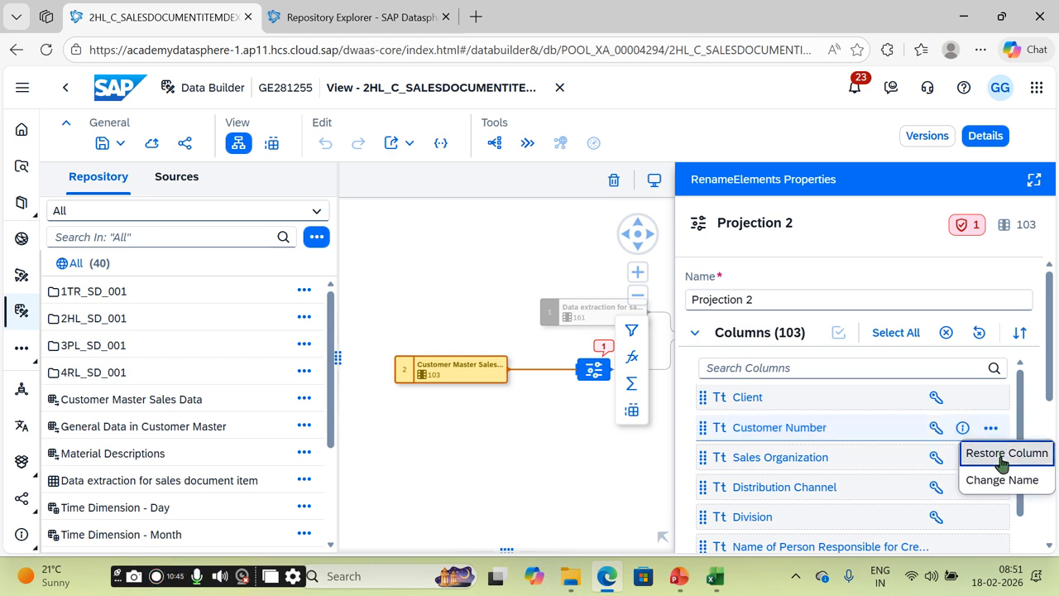
pyautogui.click(992, 459)
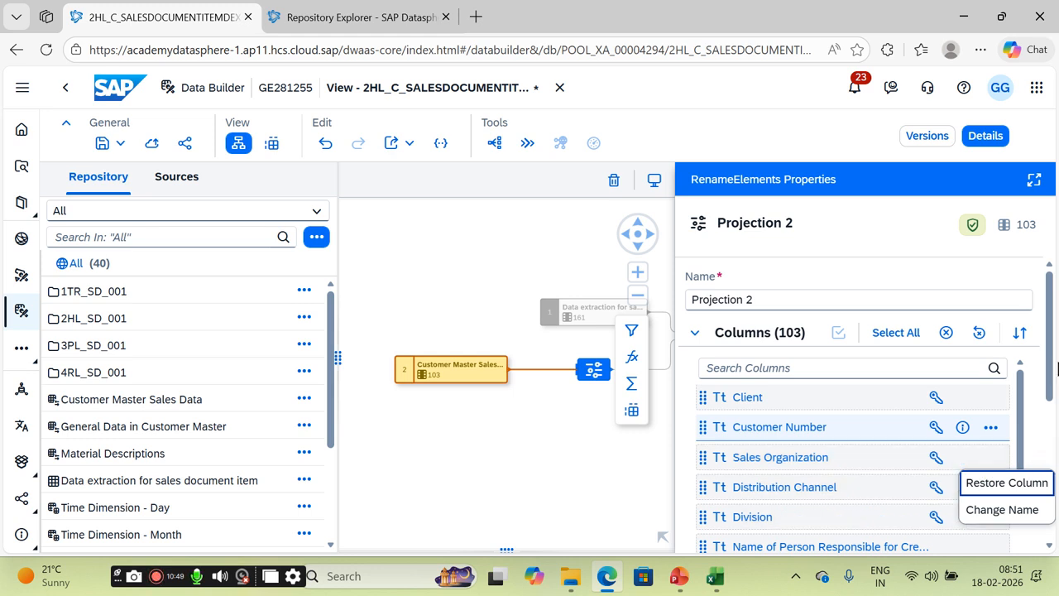
pyautogui.scroll(-1, 1055, 379)
pyautogui.scroll(-1, 1054, 385)
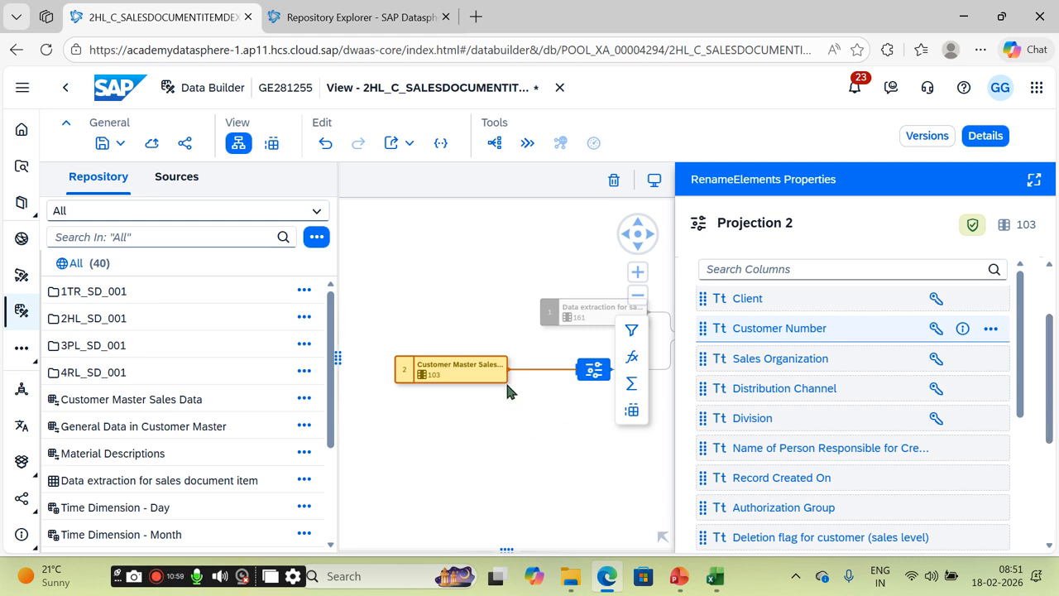
pyautogui.click(483, 379)
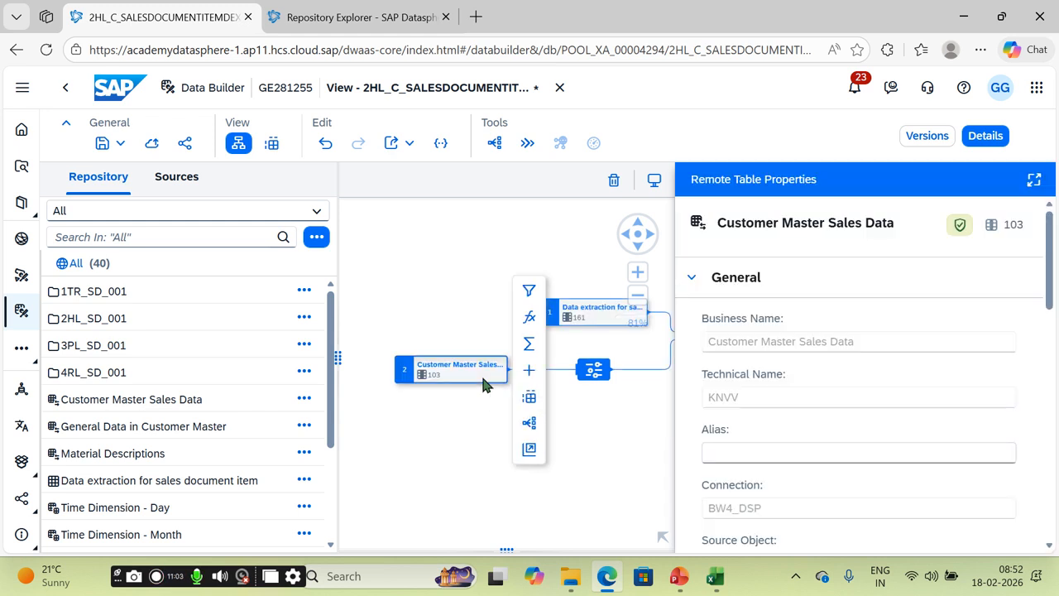
# Step: Delete the Customer Master Sales Data source and close the stray KNA1 browser tab
pyautogui.press('Delete')
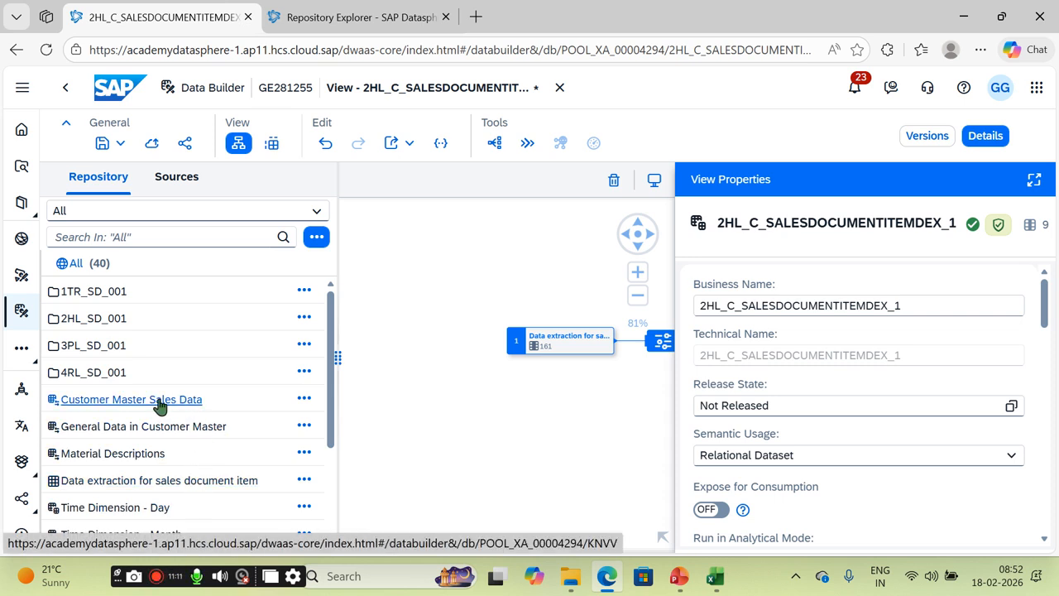
pyautogui.click(207, 430)
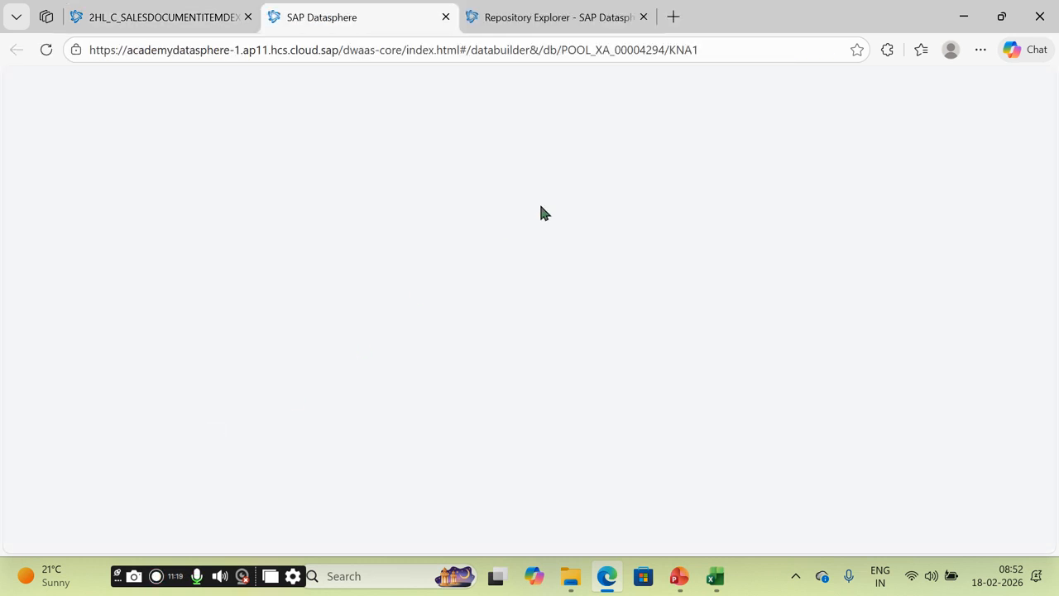
pyautogui.click(528, 10)
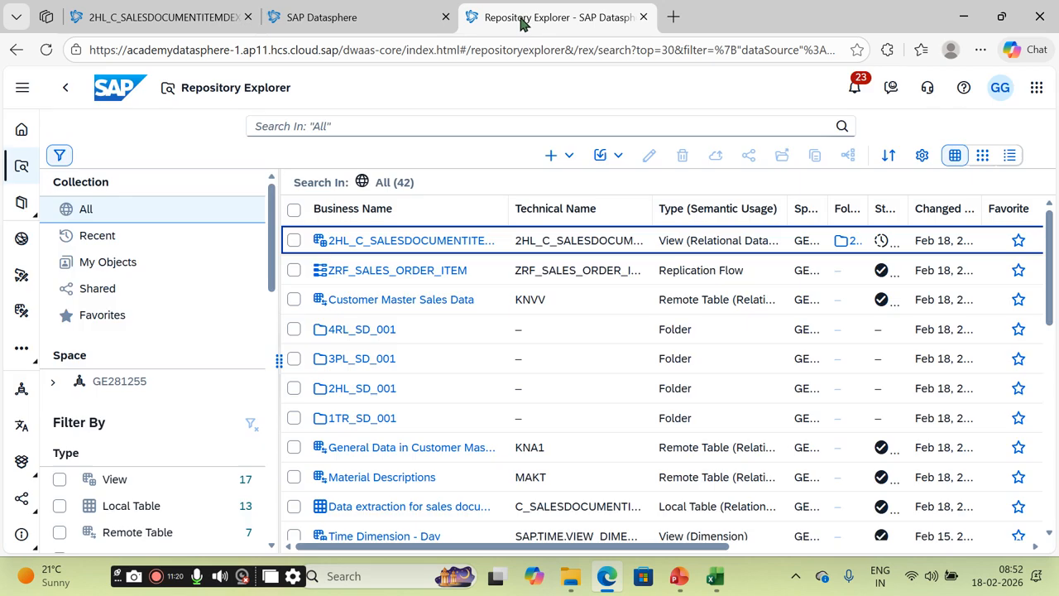
pyautogui.click(445, 17)
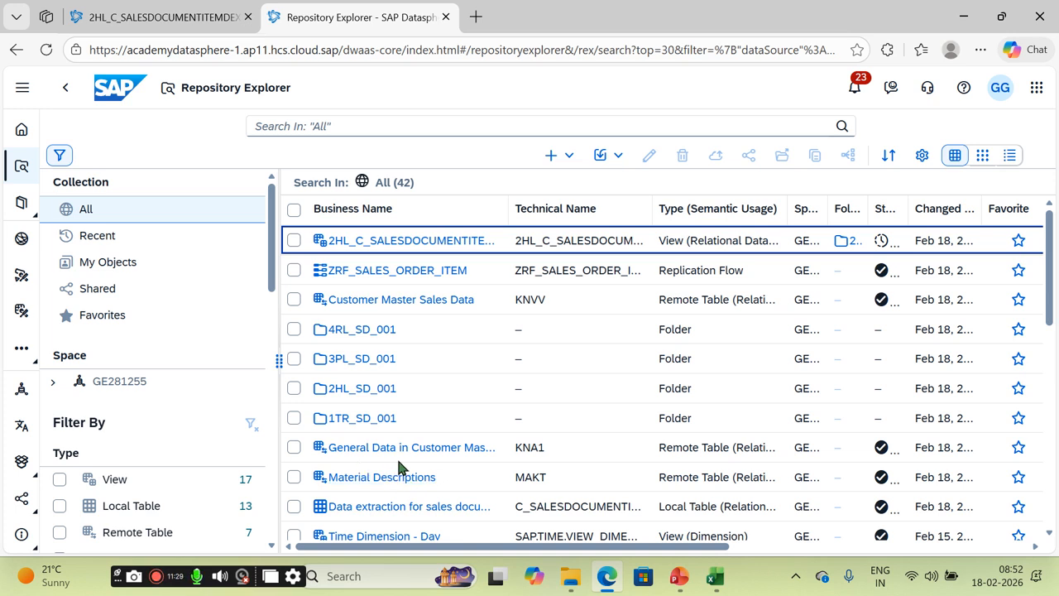
pyautogui.click(210, 26)
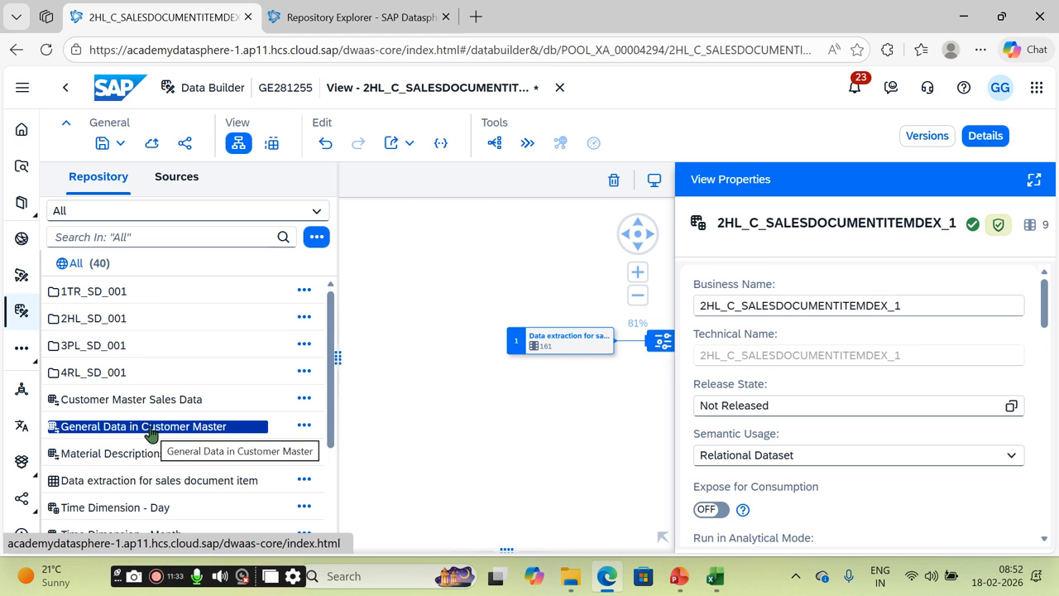
# Step: Join General Data in Customer Master to the sales data, adding a 253-column Projection 2
pyautogui.moveTo(147, 432); pyautogui.dragTo(642, 355)
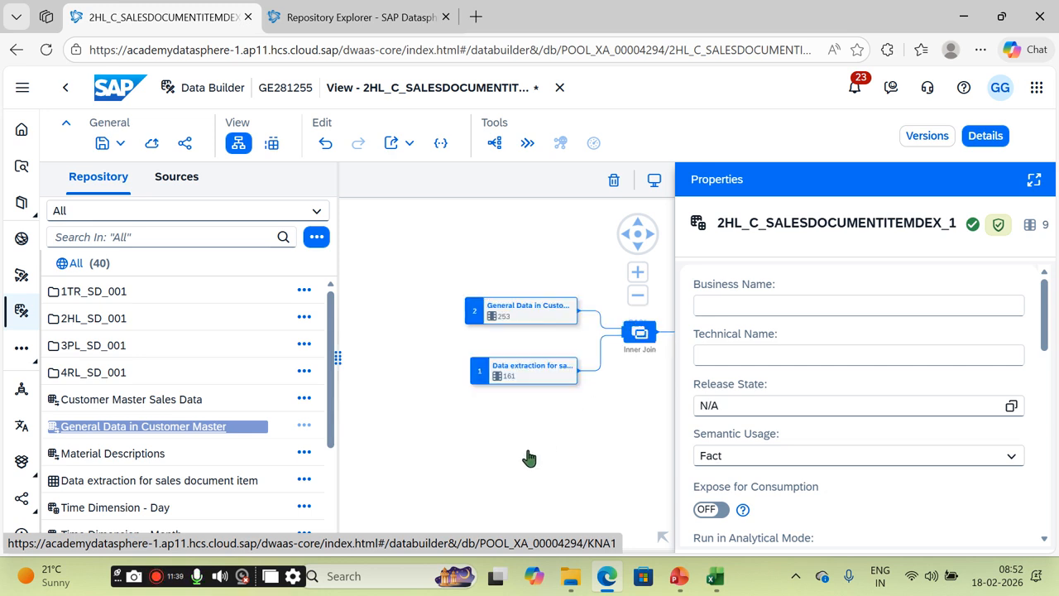
pyautogui.click(510, 323)
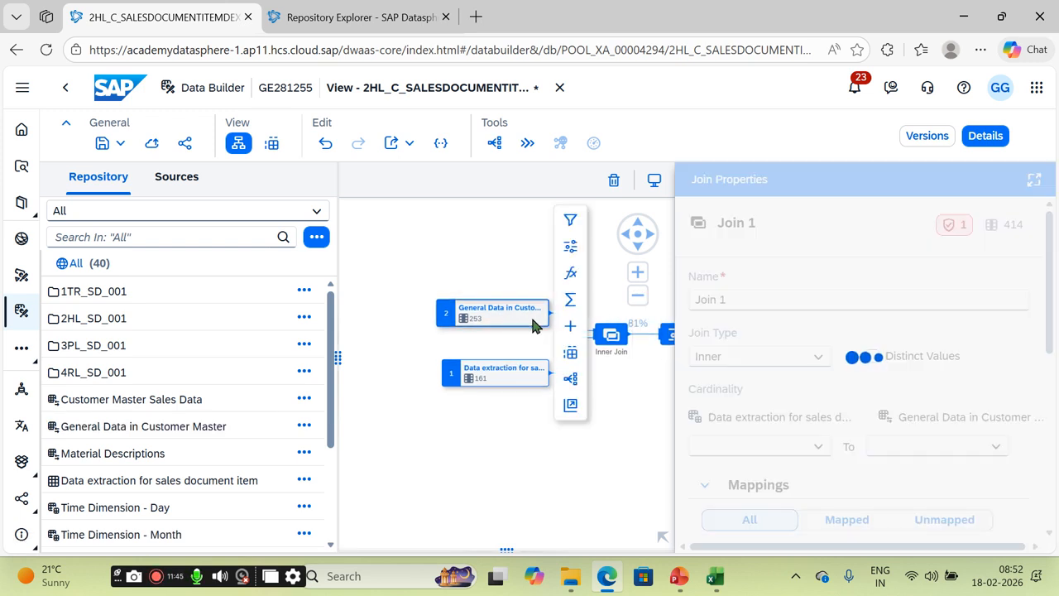
pyautogui.click(570, 250)
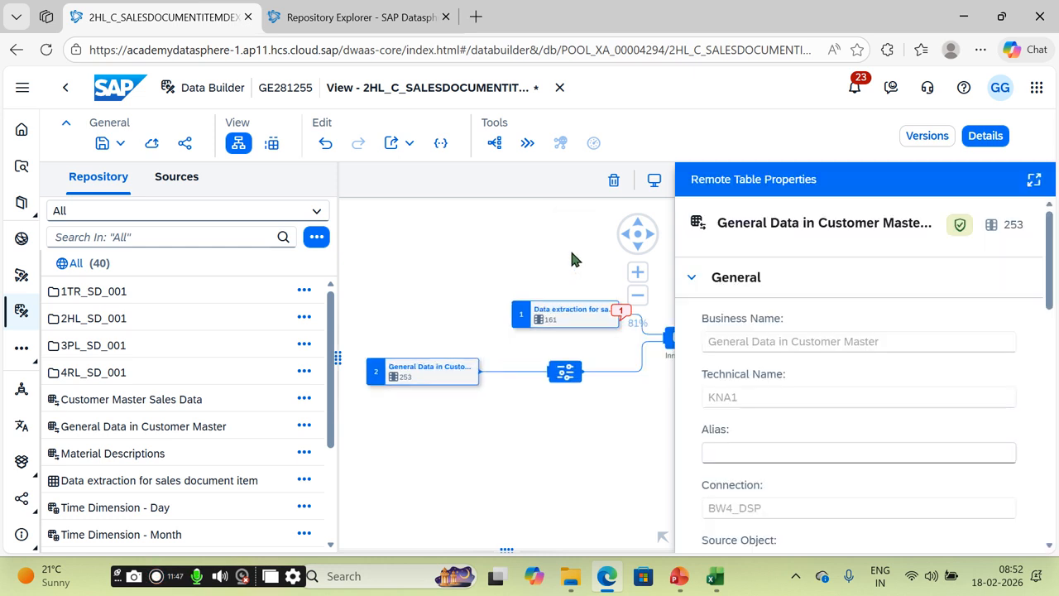
pyautogui.click(570, 319)
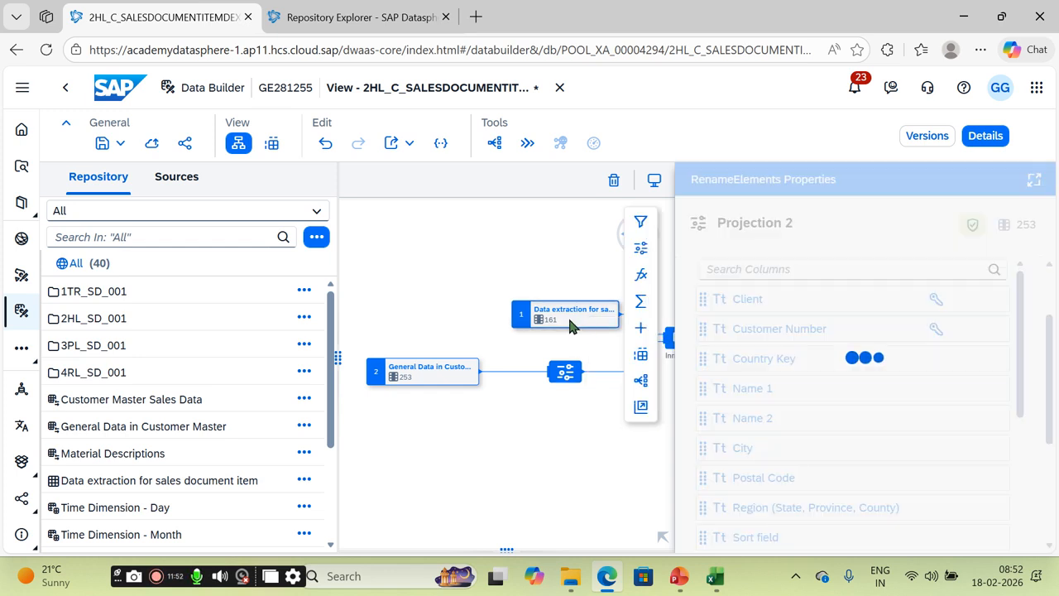
# Step: Preview the sales document item data, search its columns for CLI, then cancel the settings
pyautogui.click(641, 357)
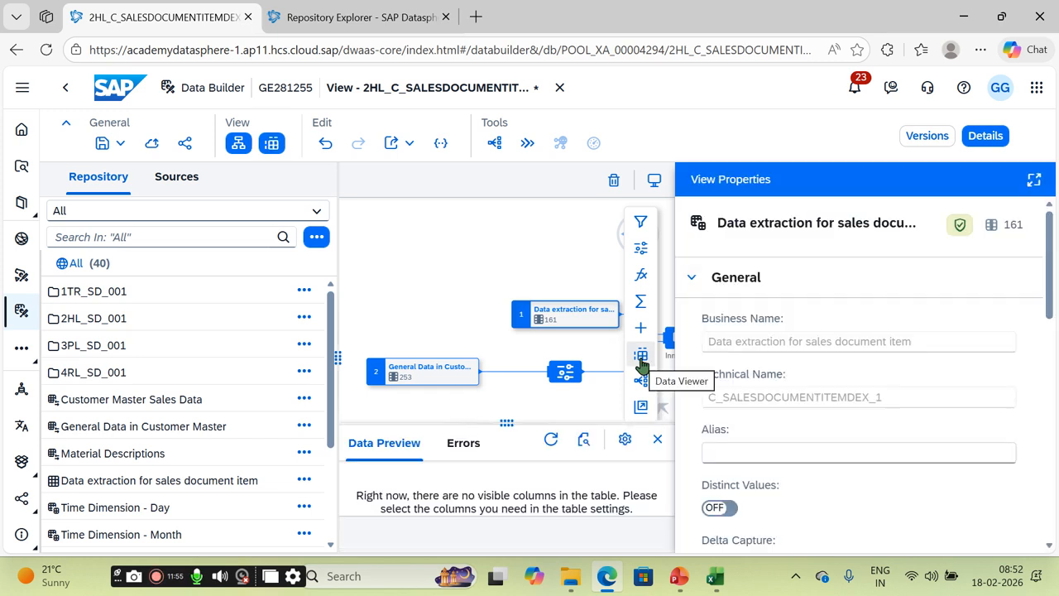
pyautogui.click(642, 364)
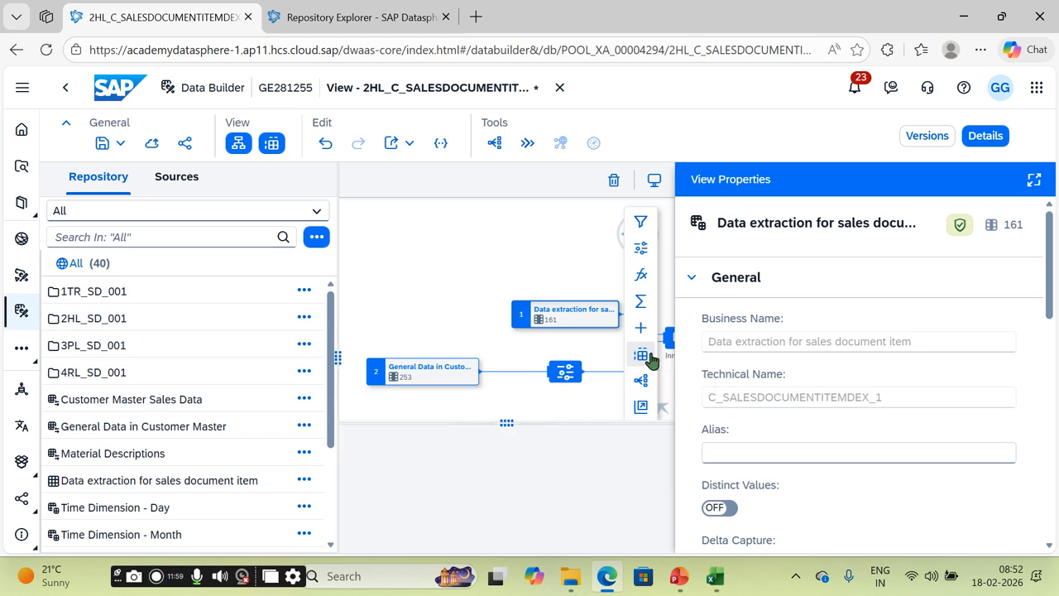
pyautogui.click(651, 359)
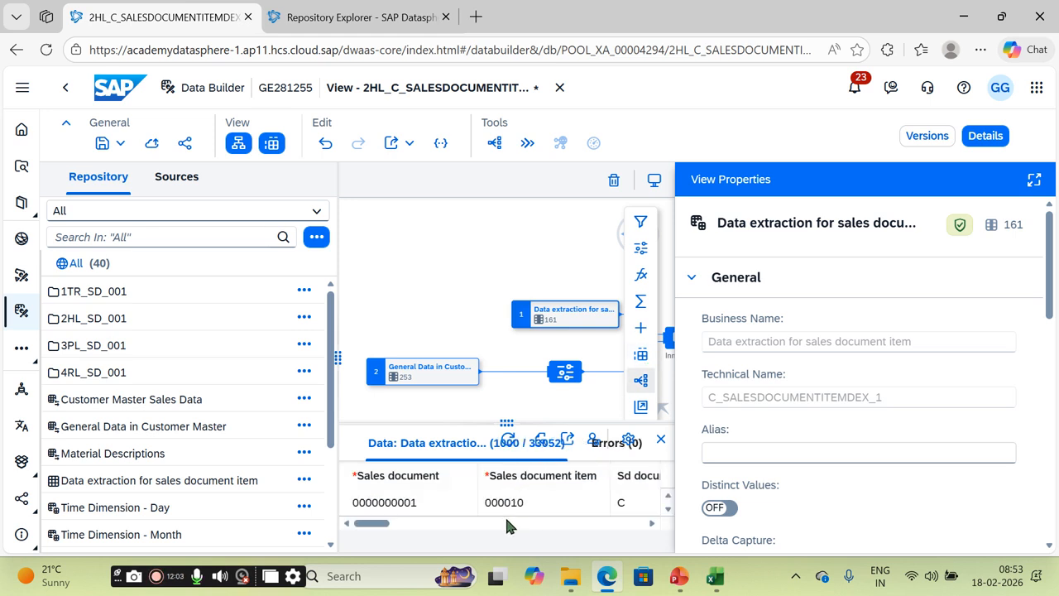
pyautogui.hscroll(6, 542, 518)
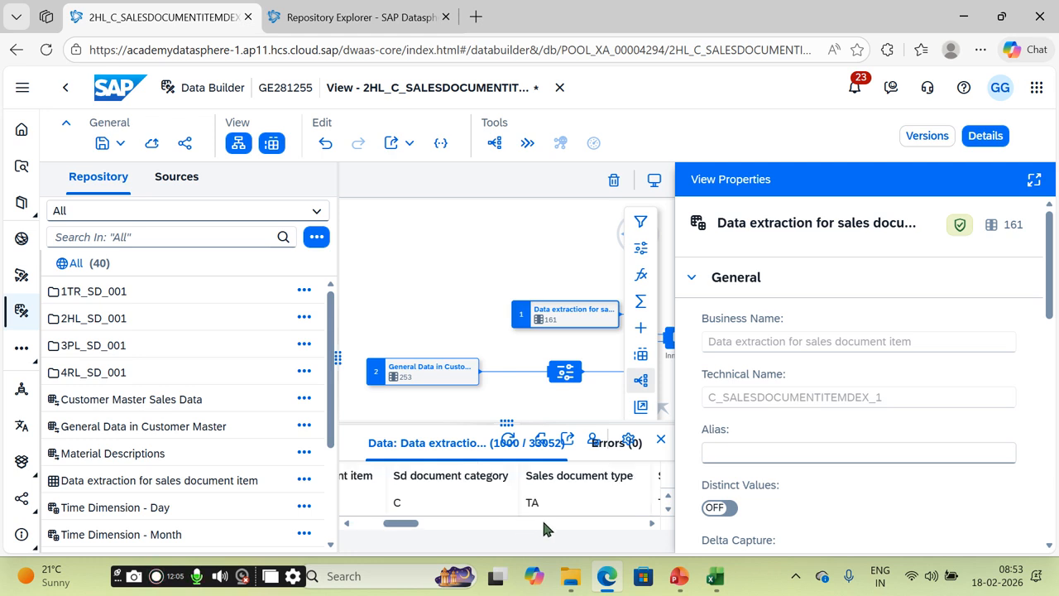
pyautogui.hscroll(5, 591, 530)
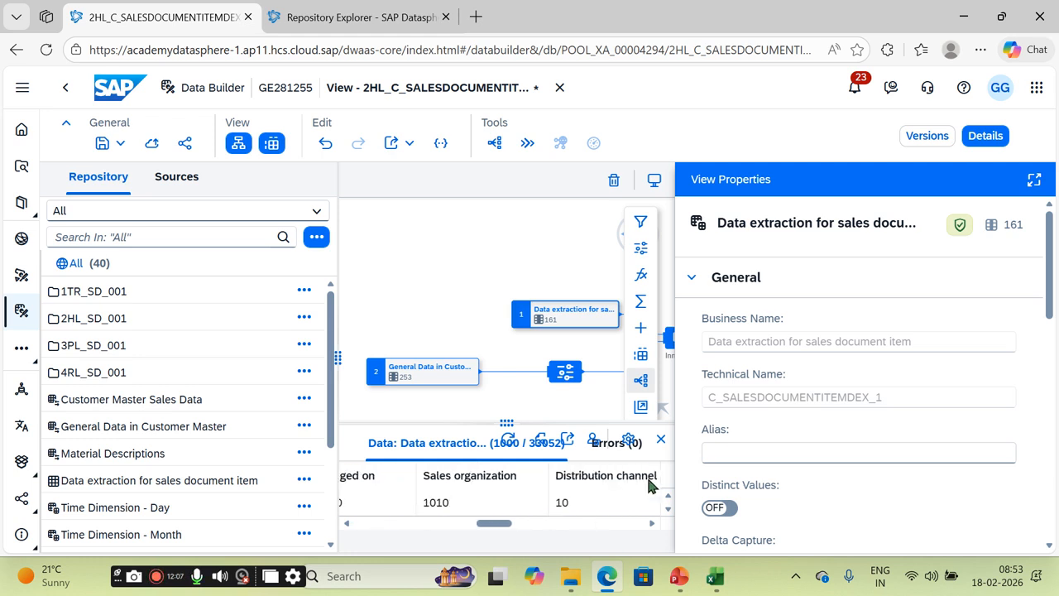
pyautogui.click(629, 441)
pyautogui.click(432, 339)
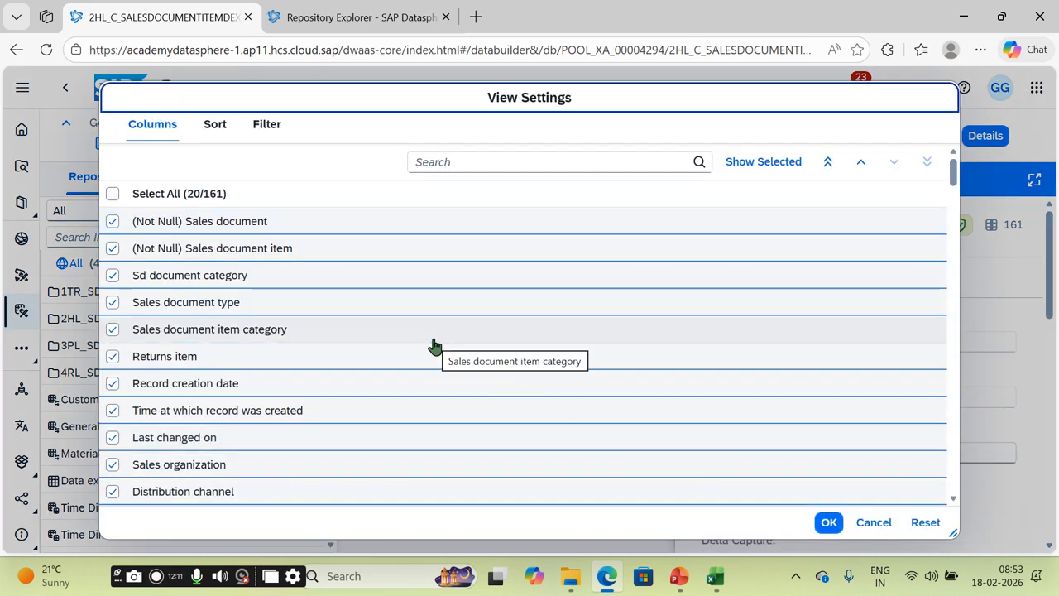
pyautogui.click(601, 161)
pyautogui.write('CLI')
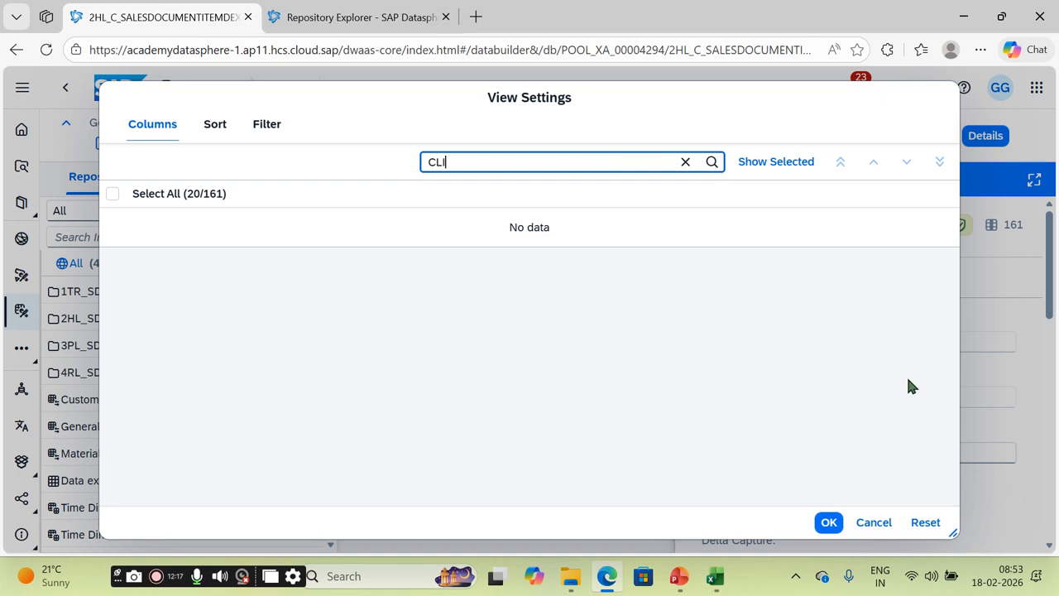
pyautogui.click(876, 522)
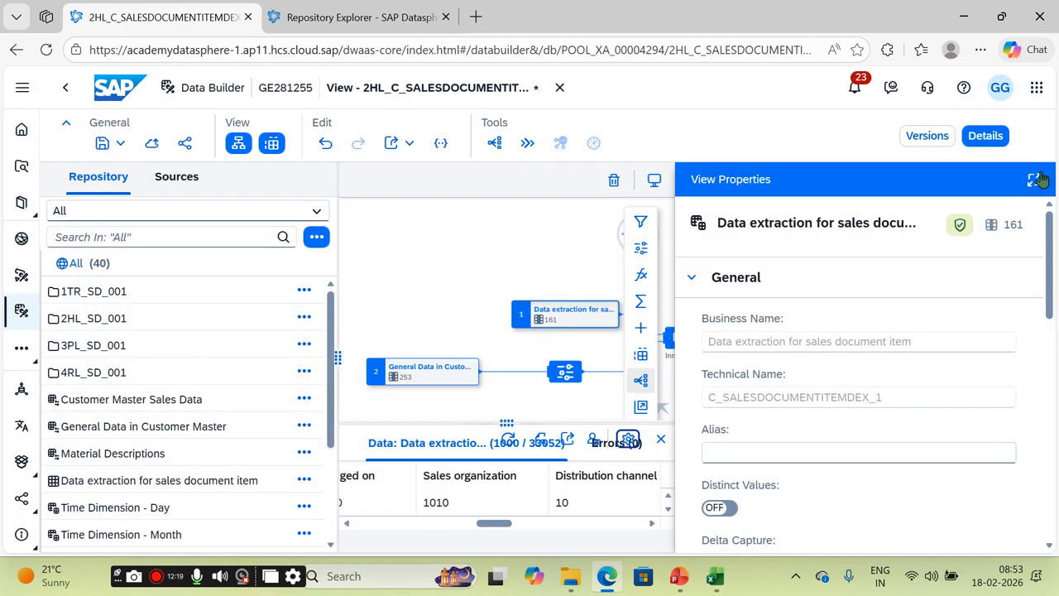
# Step: Show the Inner Join's properties: 414 columns with one mapping error
pyautogui.click(985, 135)
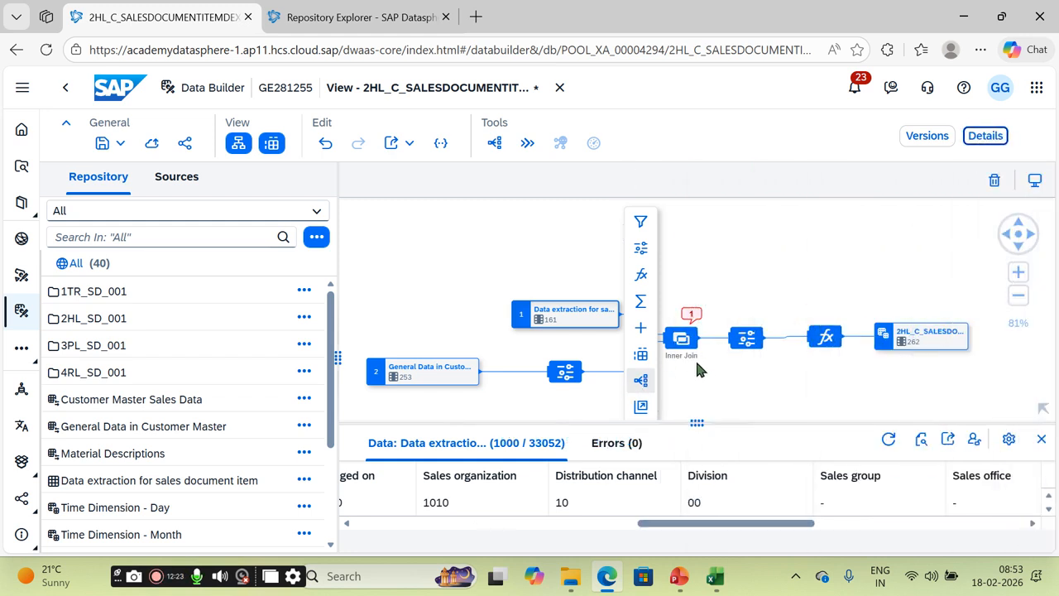
pyautogui.click(684, 337)
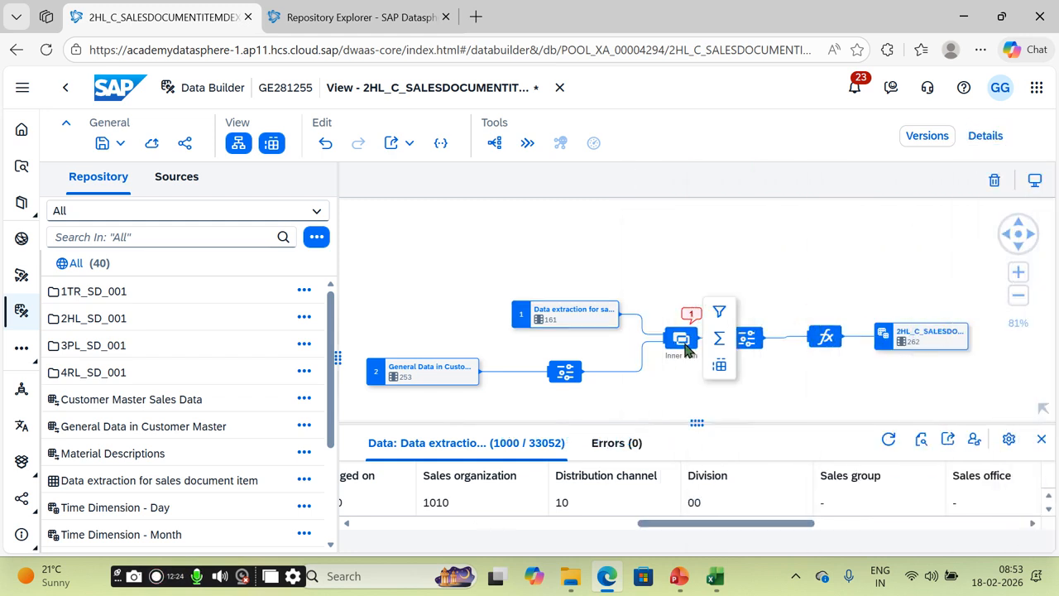
pyautogui.click(986, 136)
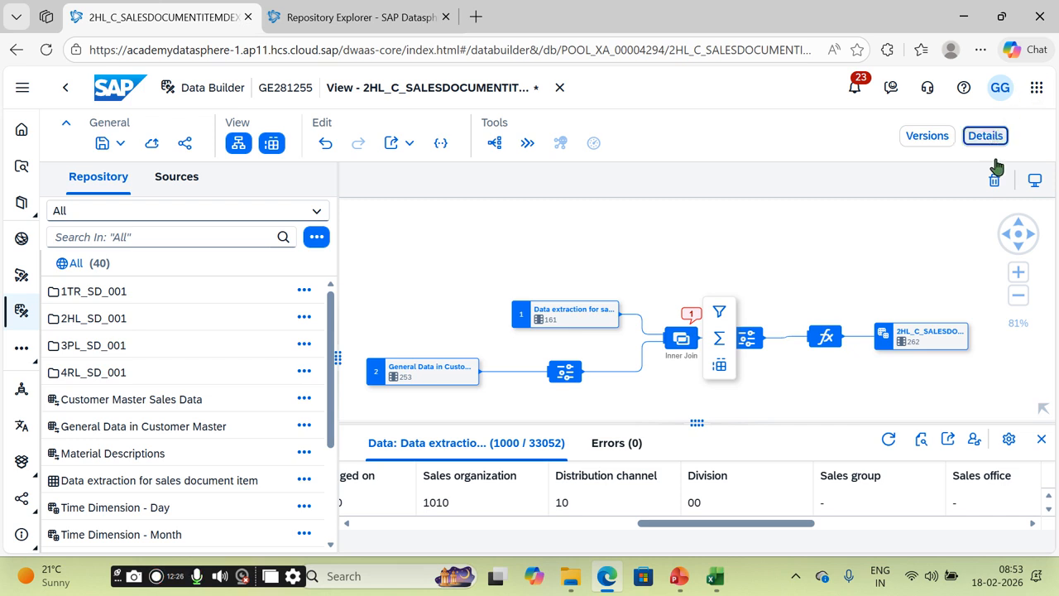
pyautogui.click(1043, 445)
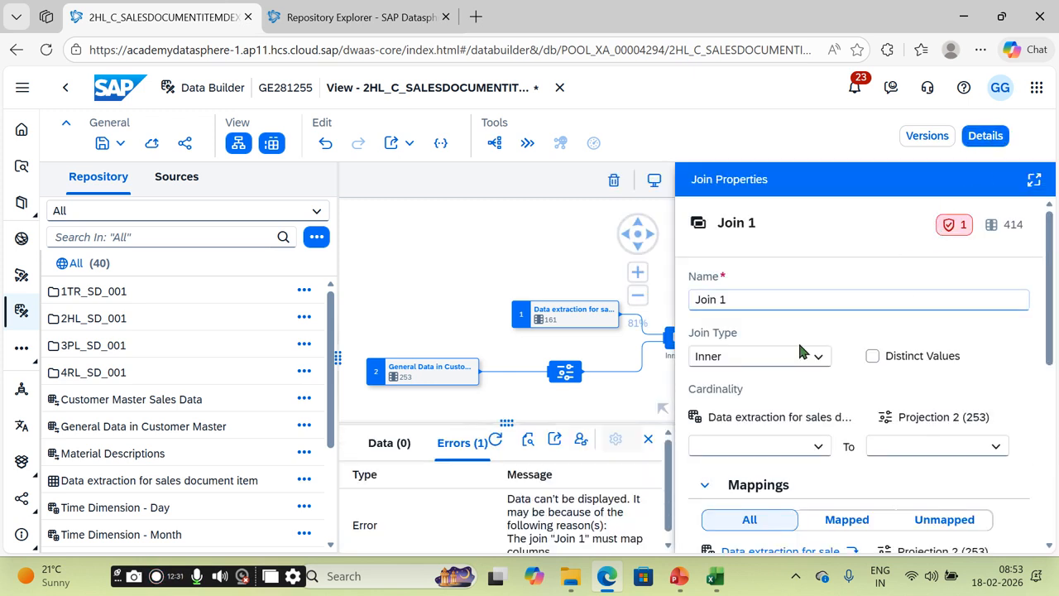
# Step: Change the join type to Left
pyautogui.click(646, 442)
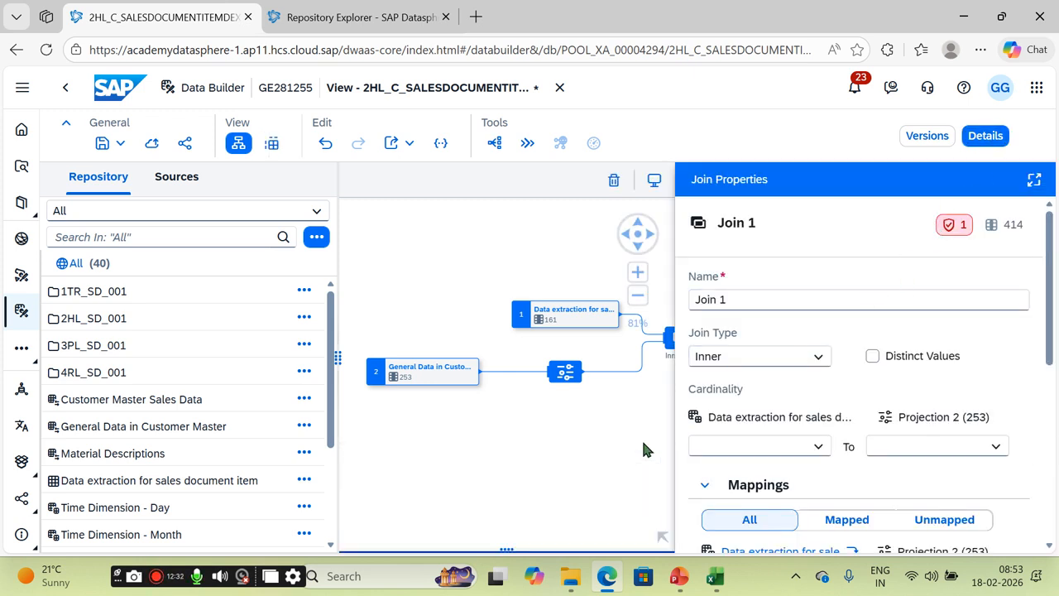
pyautogui.click(819, 358)
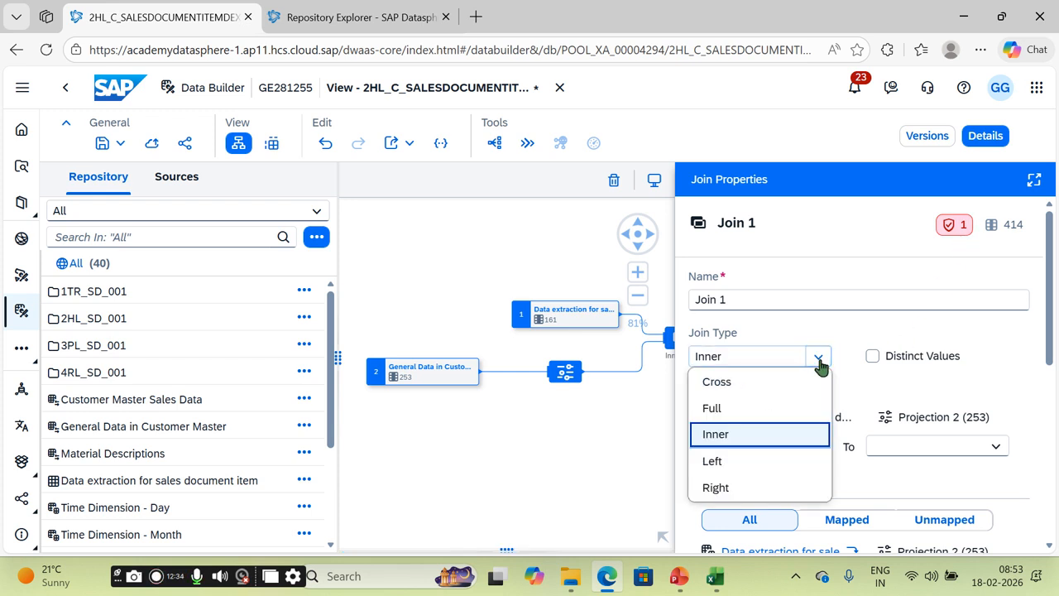
pyautogui.click(755, 463)
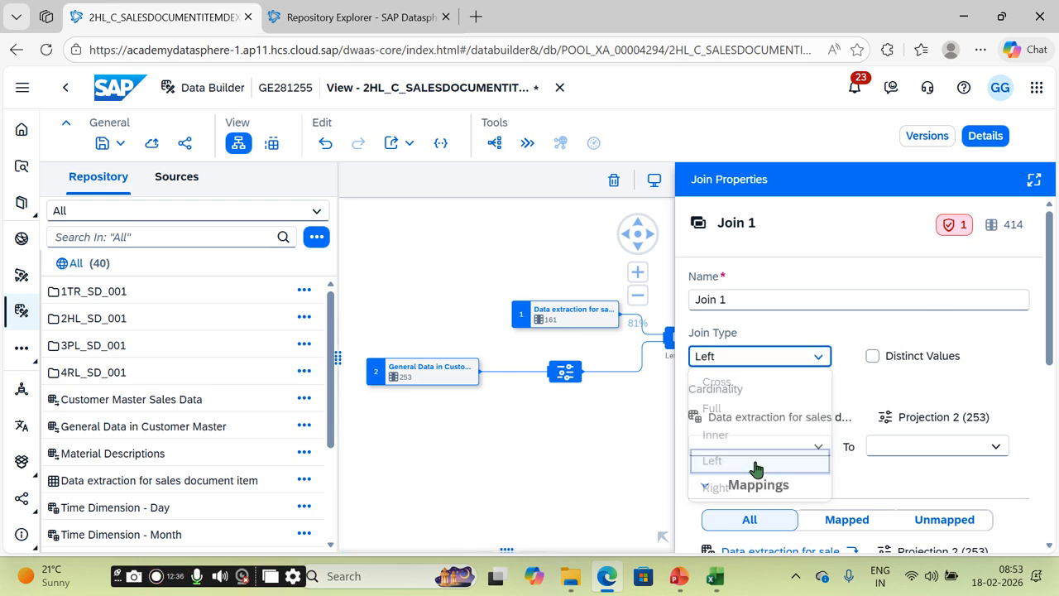
# Step: In Projection 2, exclude all columns, then restore Client, Customer Number, Country Key and City
pyautogui.click(567, 381)
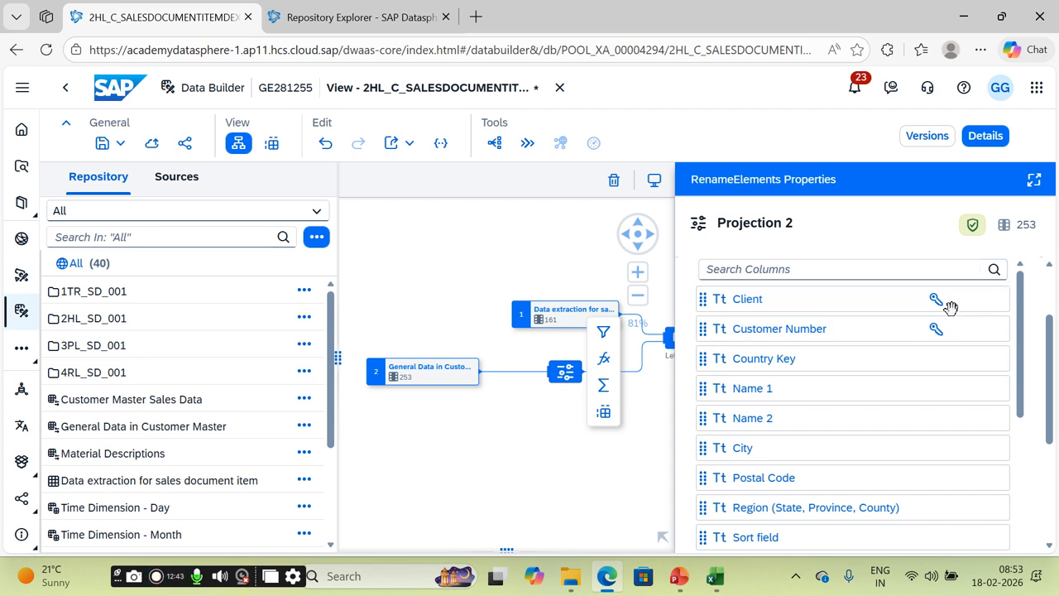
pyautogui.scroll(3, 822, 262)
pyautogui.click(885, 333)
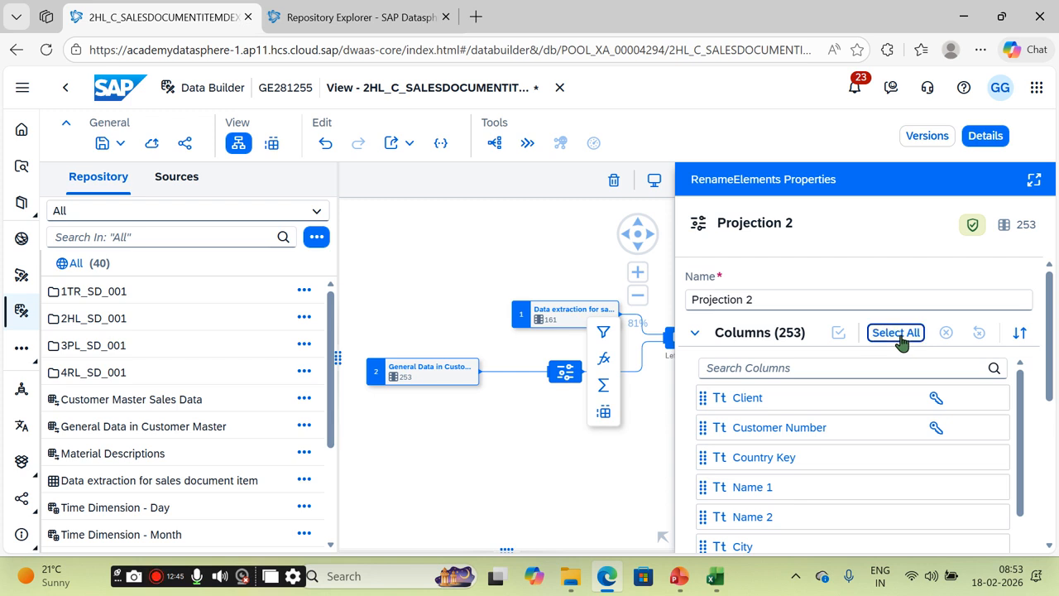
pyautogui.click(989, 400)
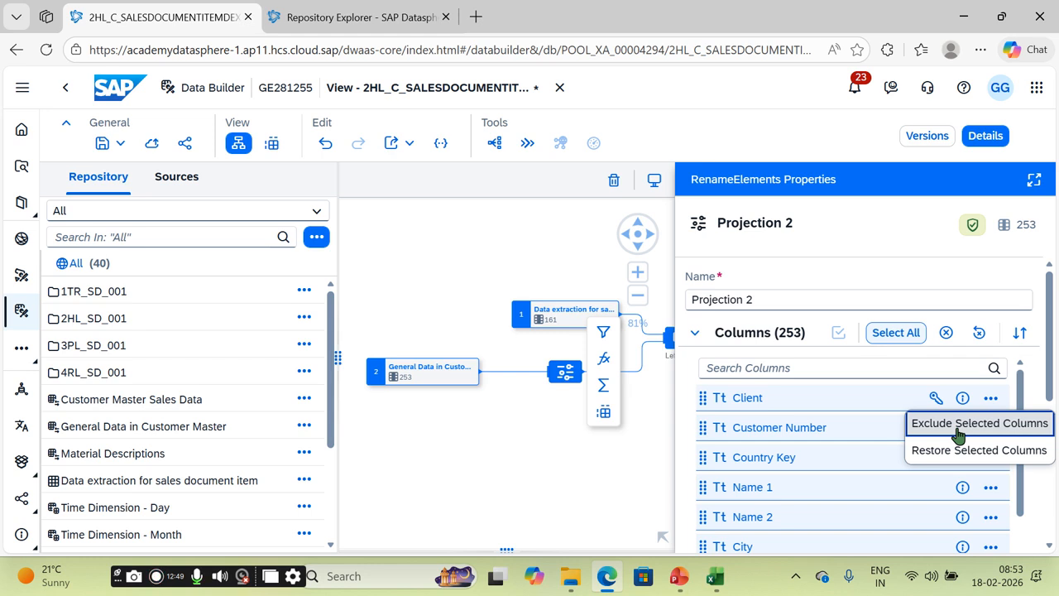
pyautogui.click(958, 437)
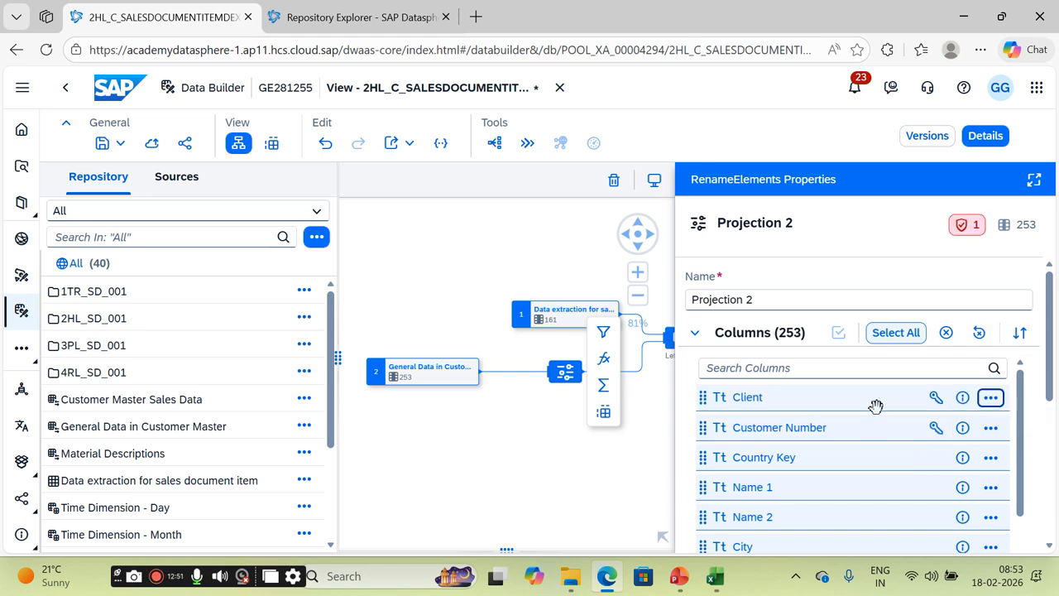
pyautogui.click(840, 403)
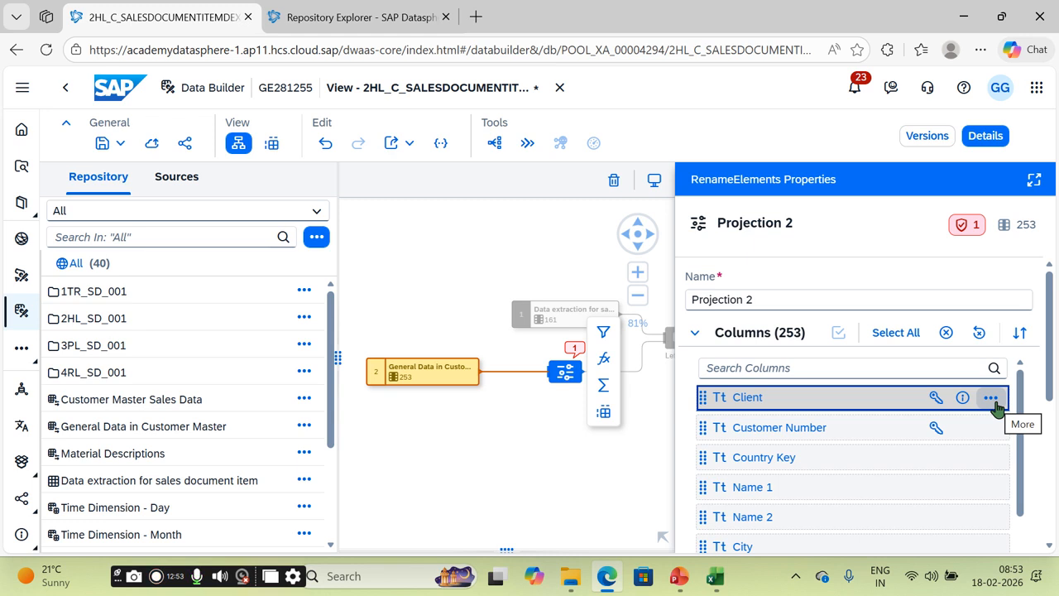
pyautogui.click(996, 404)
pyautogui.click(1000, 426)
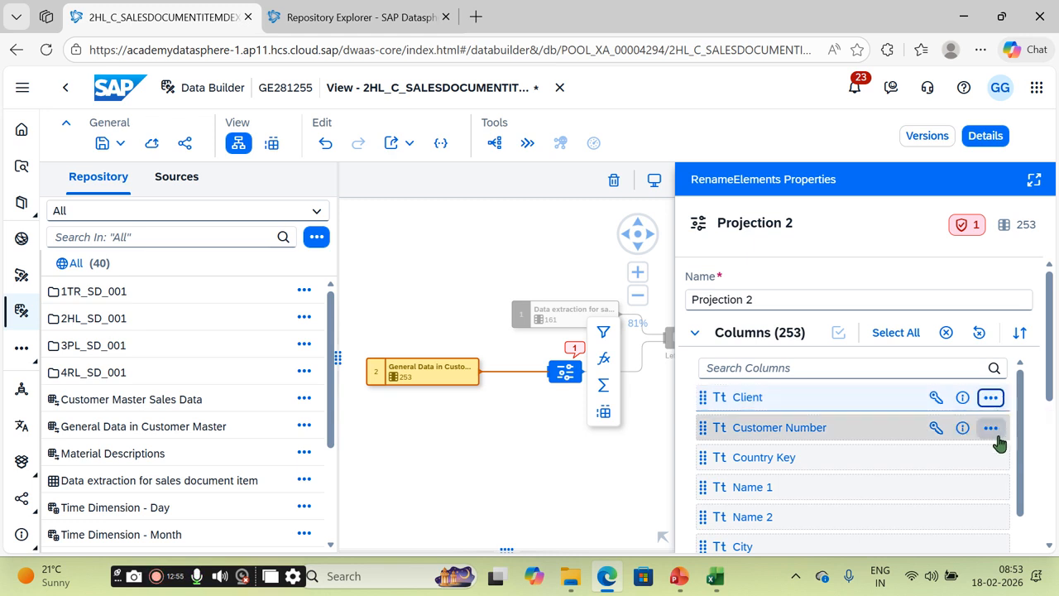
pyautogui.click(993, 430)
pyautogui.click(966, 450)
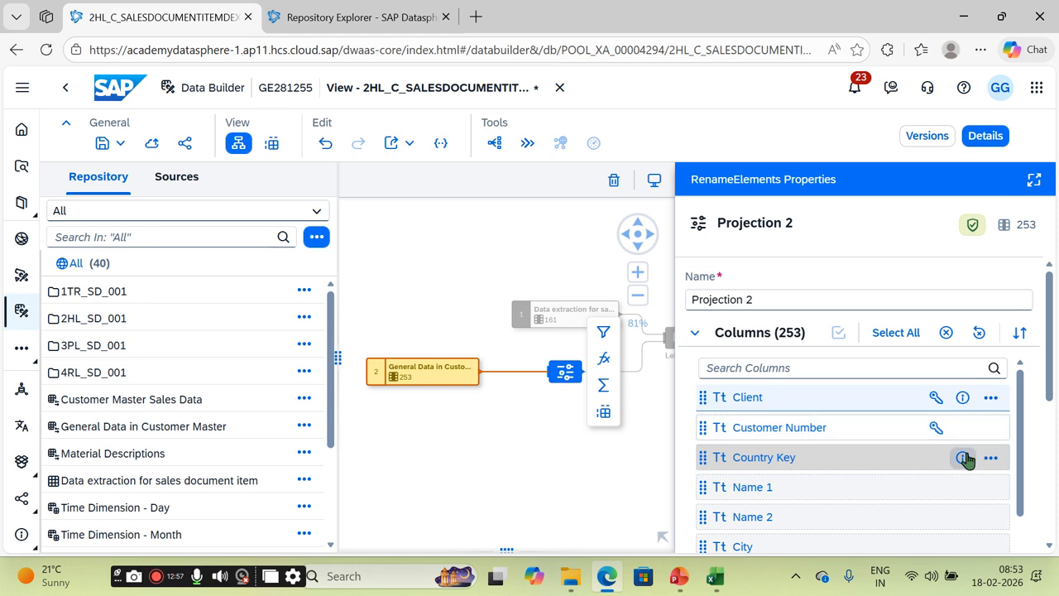
pyautogui.click(991, 461)
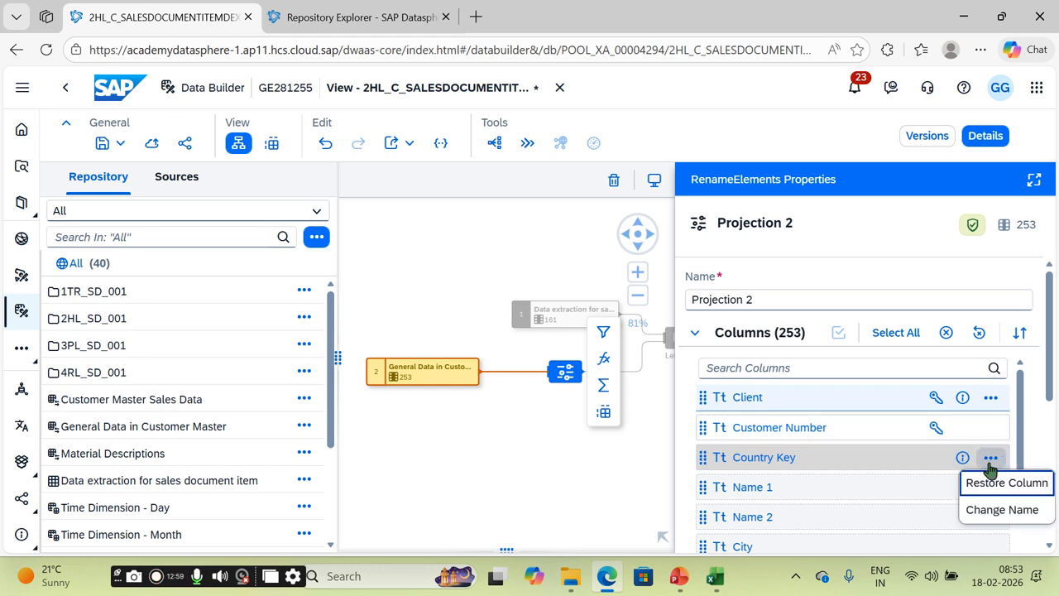
pyautogui.click(989, 488)
pyautogui.click(992, 546)
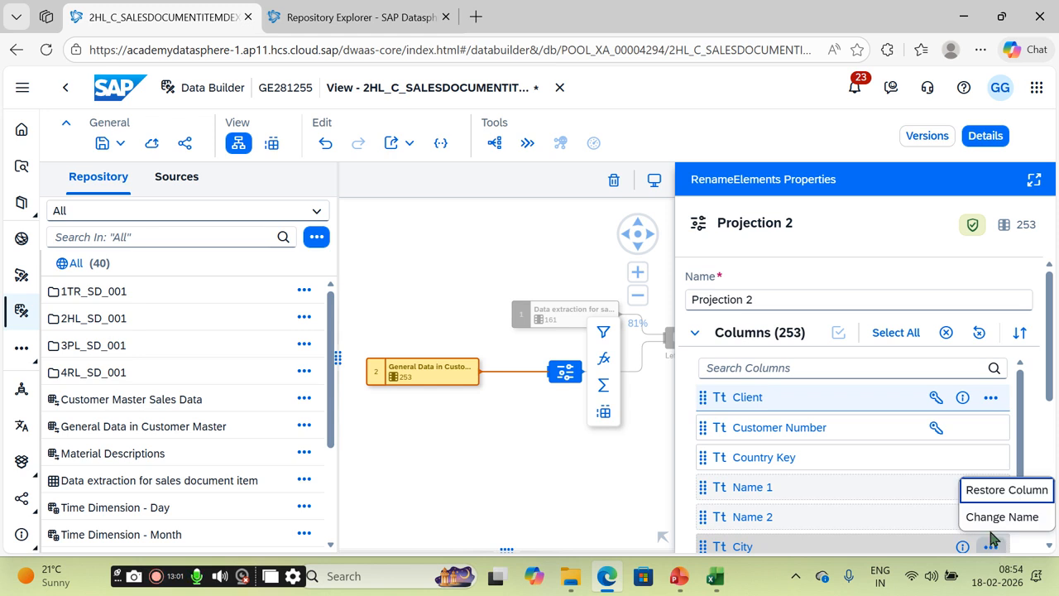
pyautogui.click(990, 492)
# Step: Search Projection 2's columns for COUNTR and REA, clear the search, then select the Left Join
pyautogui.moveTo(1053, 380); pyautogui.dragTo(1051, 494)
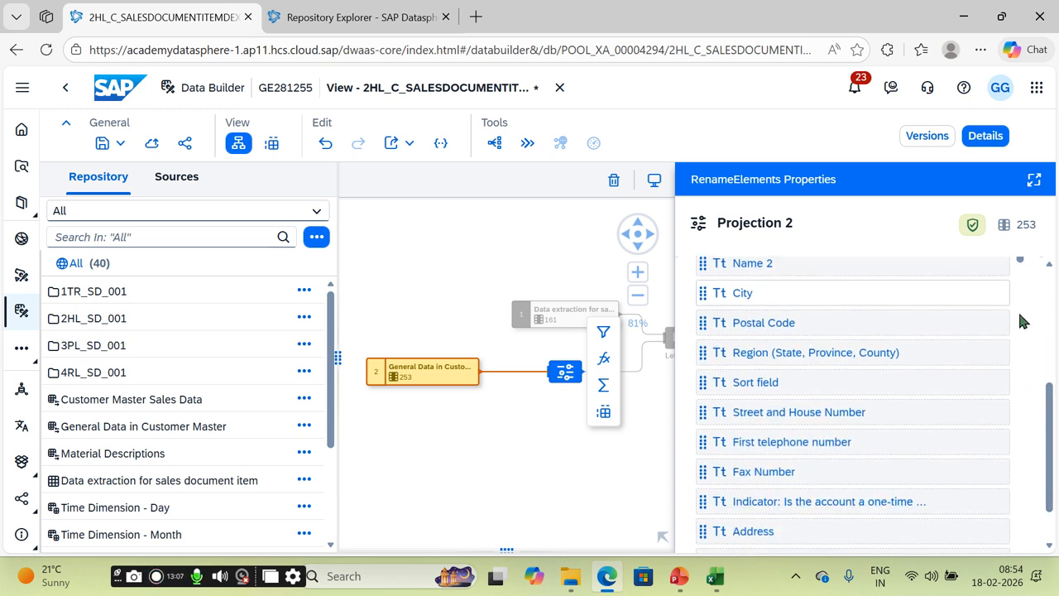
pyautogui.scroll(-5, 1021, 538)
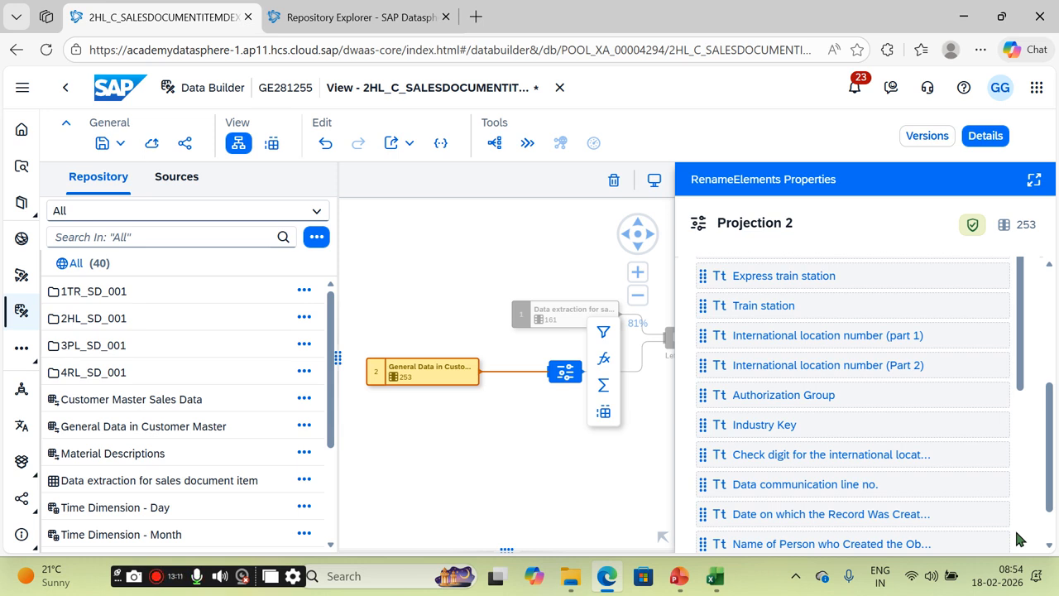
pyautogui.moveTo(1051, 465); pyautogui.dragTo(1047, 296)
pyautogui.moveTo(1022, 496); pyautogui.dragTo(1021, 374)
pyautogui.click(809, 368)
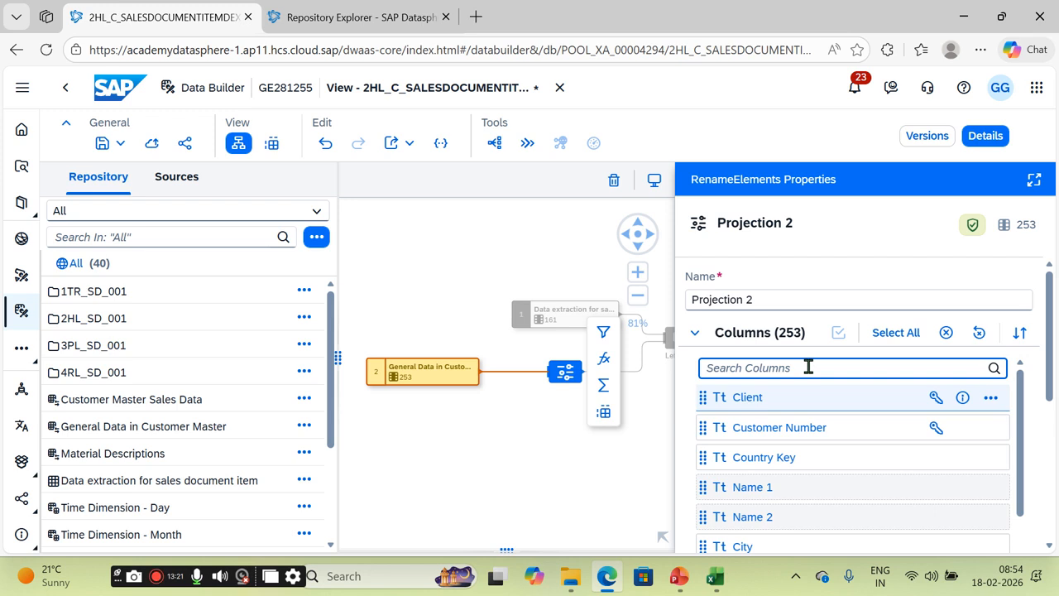
pyautogui.write('COUN')
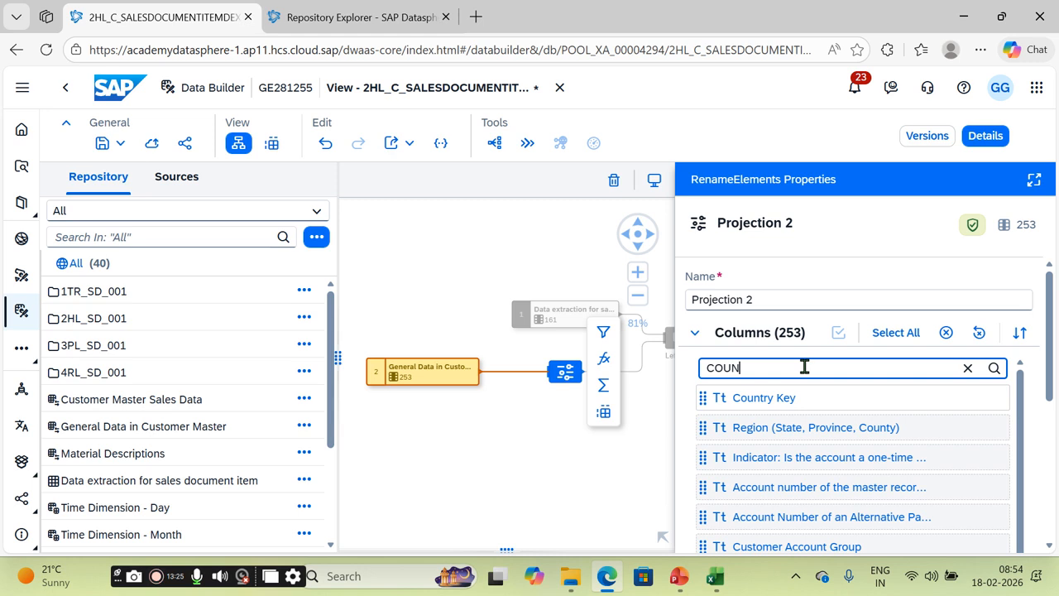
pyautogui.write('TR')
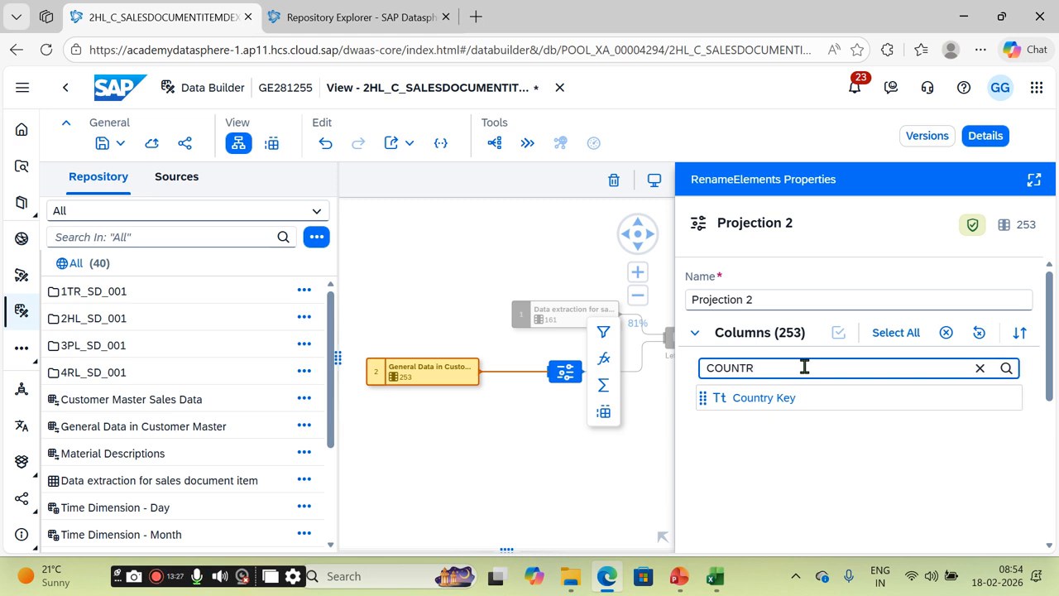
pyautogui.click(999, 400)
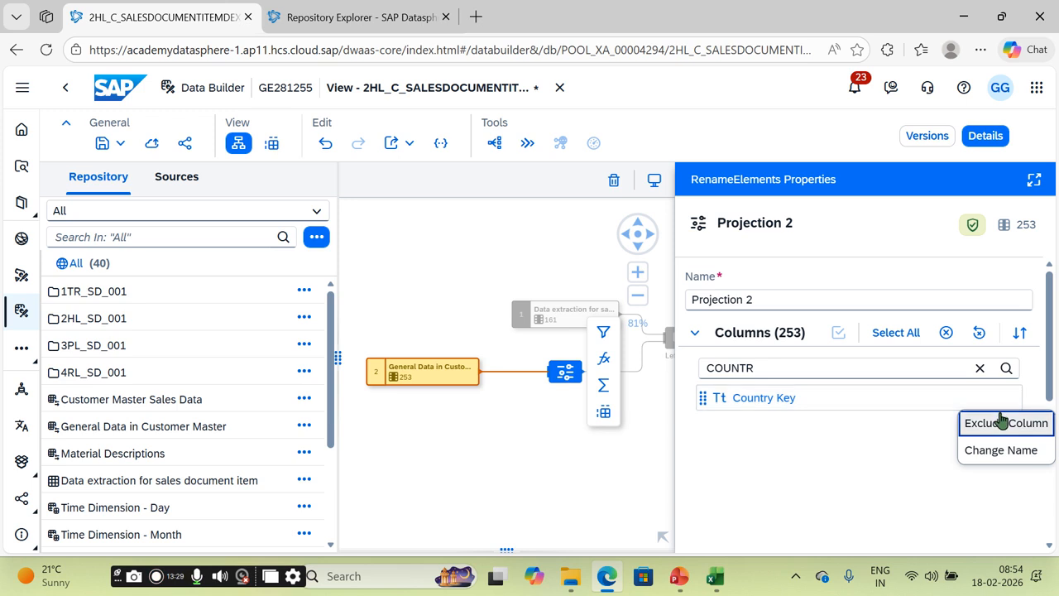
pyautogui.click(745, 370)
pyautogui.moveTo(745, 369); pyautogui.dragTo(667, 352)
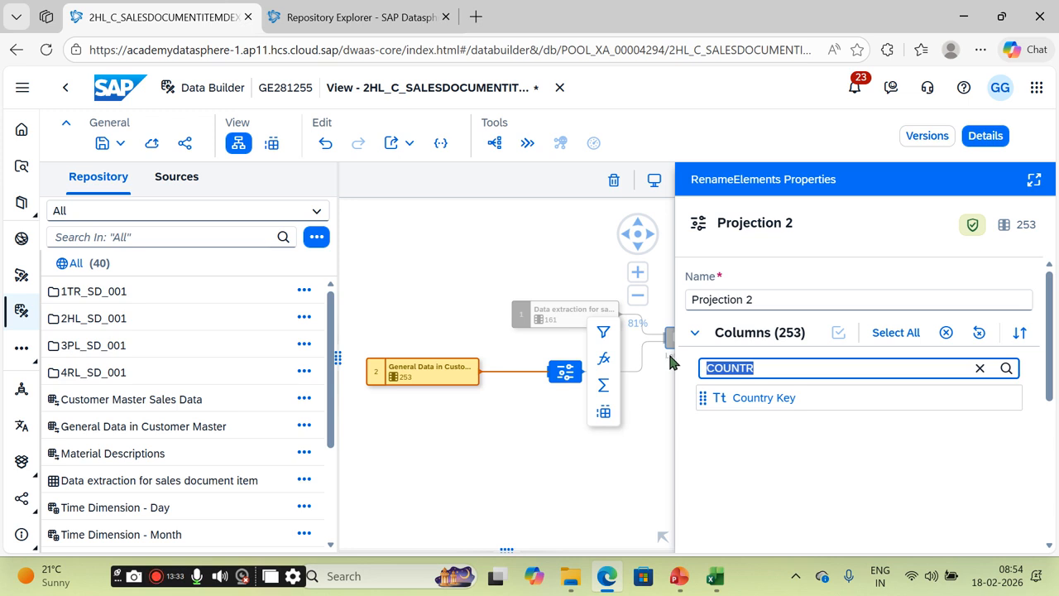
pyautogui.write('RE')
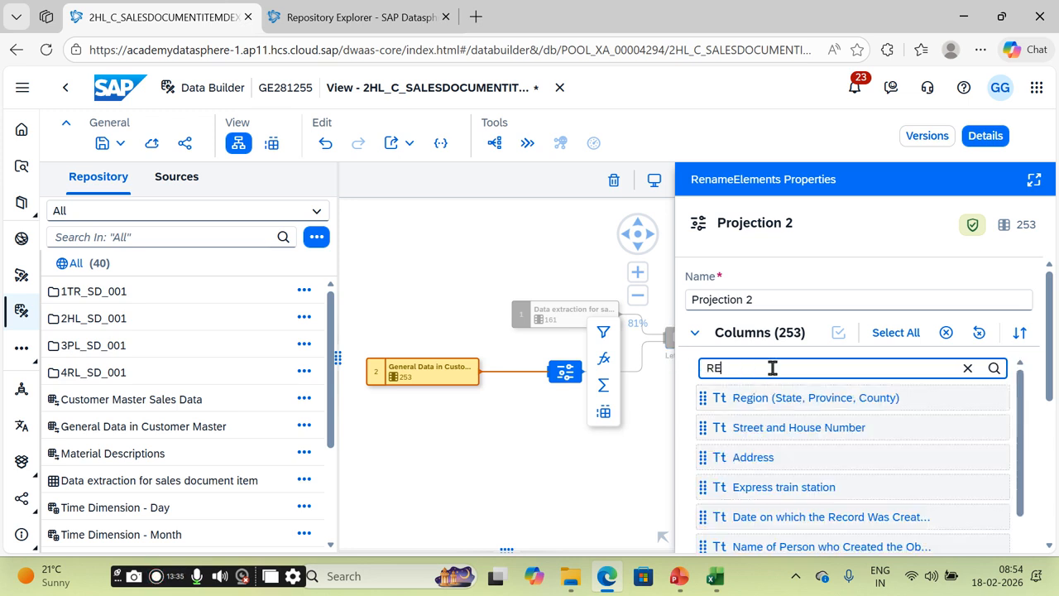
pyautogui.write('A')
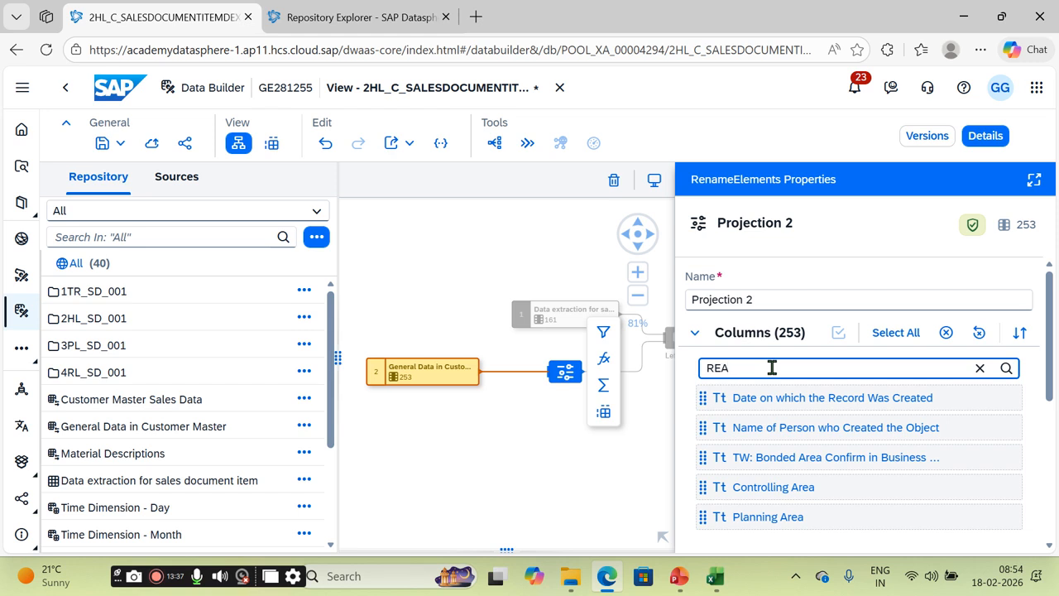
pyautogui.click(1048, 530)
pyautogui.moveTo(1051, 494); pyautogui.dragTo(1053, 400)
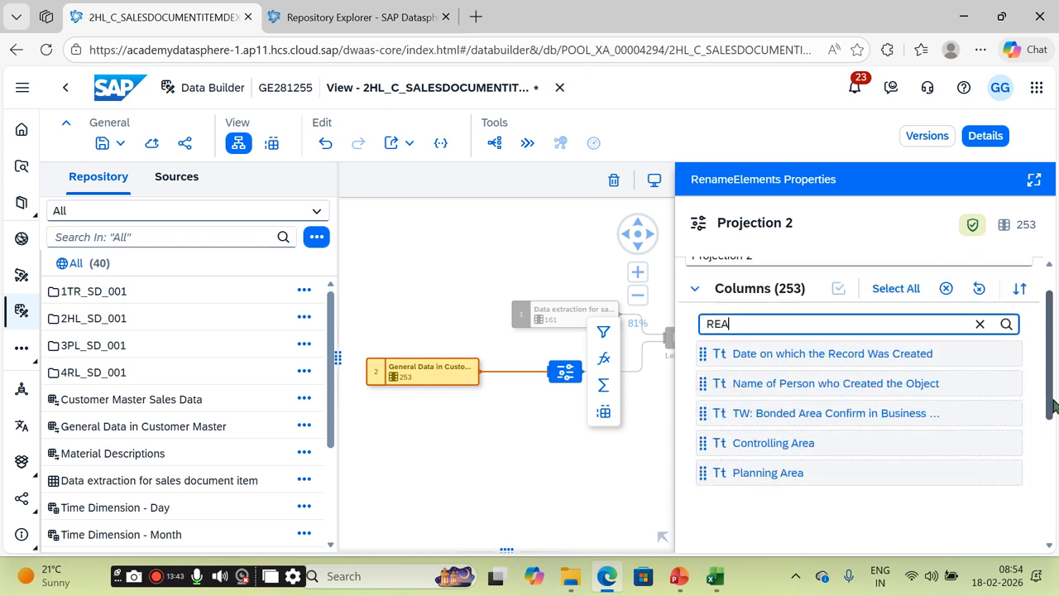
pyautogui.moveTo(743, 323); pyautogui.dragTo(708, 325)
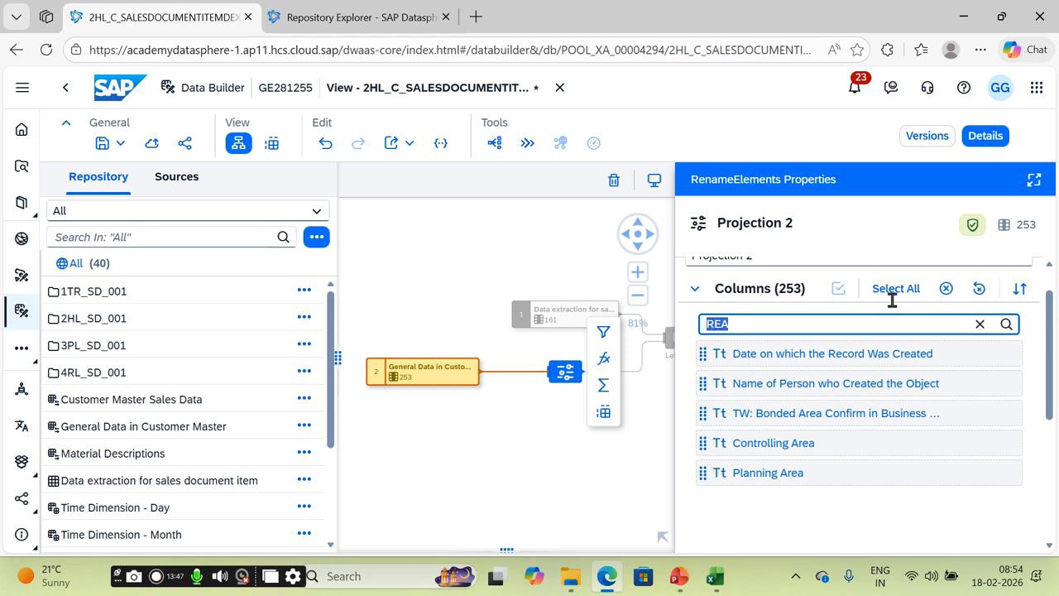
pyautogui.click(980, 324)
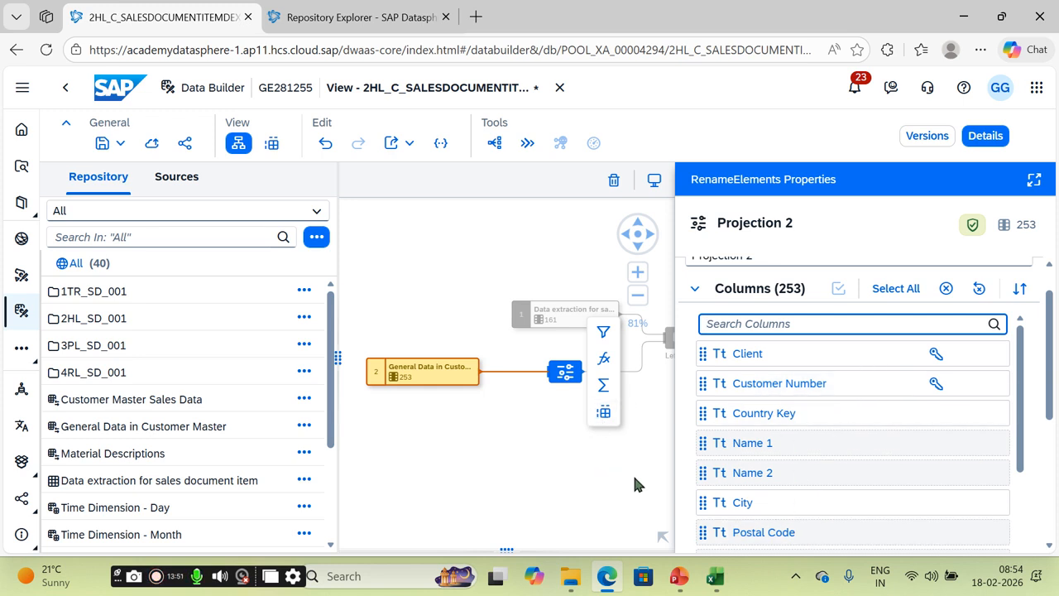
pyautogui.moveTo(634, 474); pyautogui.dragTo(492, 491)
pyautogui.click(540, 352)
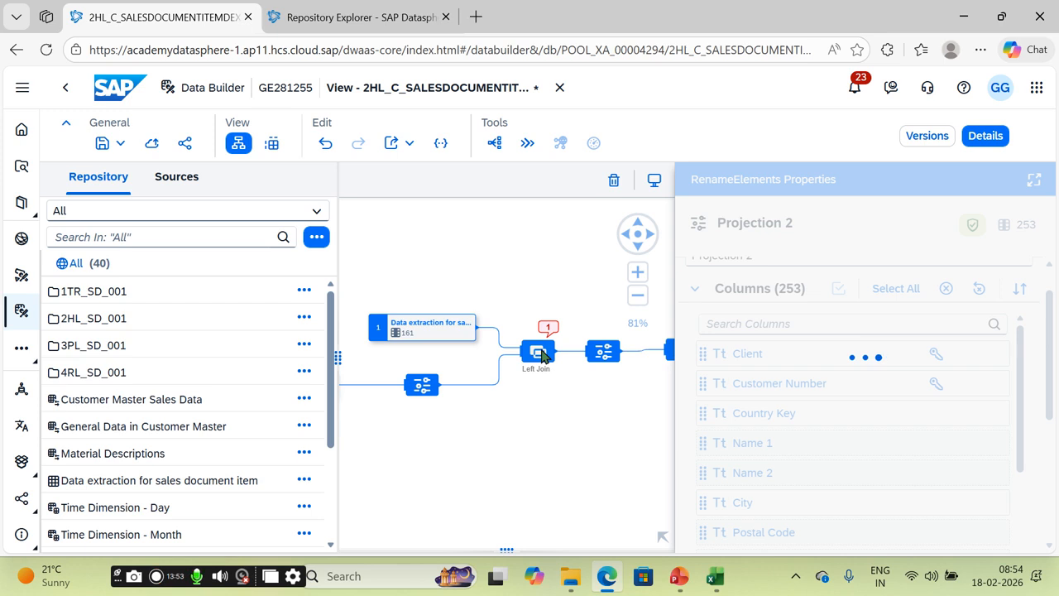
# Step: Search the join's source fields for SOL and map Sold-to party to Customer Number
pyautogui.moveTo(1048, 295); pyautogui.dragTo(1044, 402)
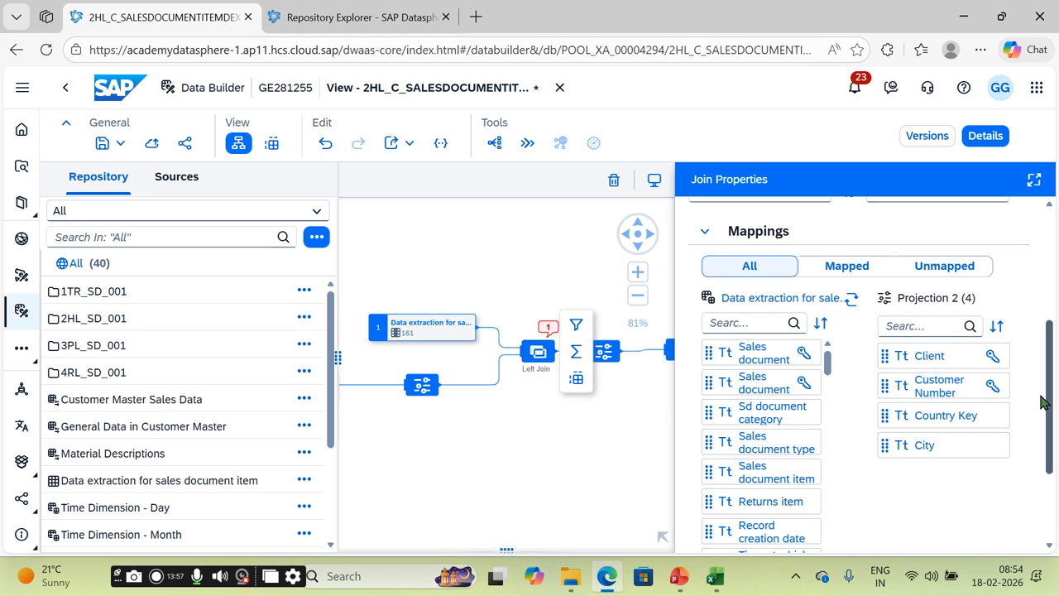
pyautogui.click(745, 323)
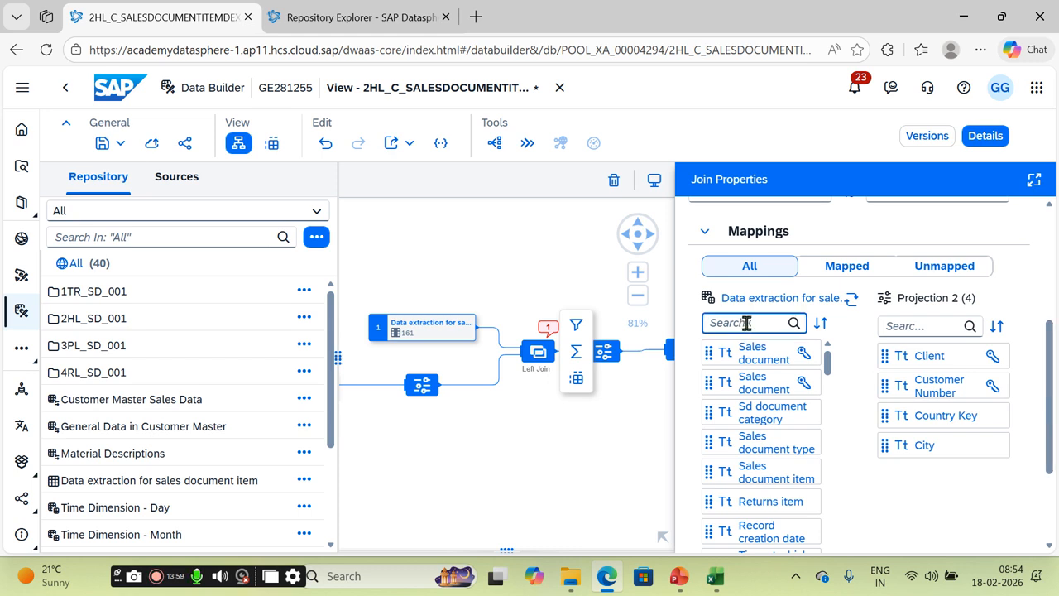
pyautogui.write('SOU')
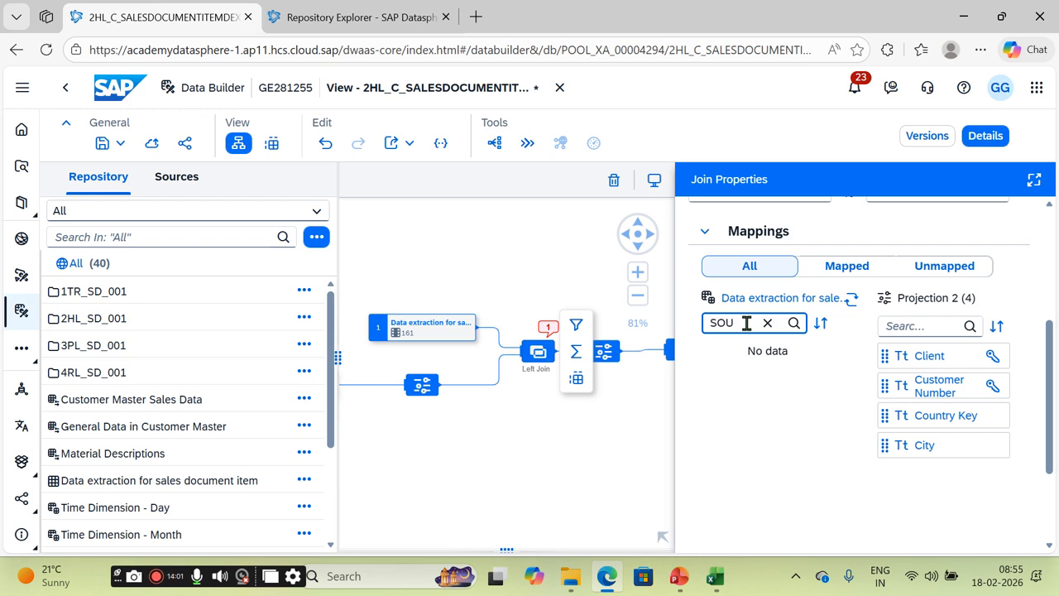
pyautogui.press('BackSpace')
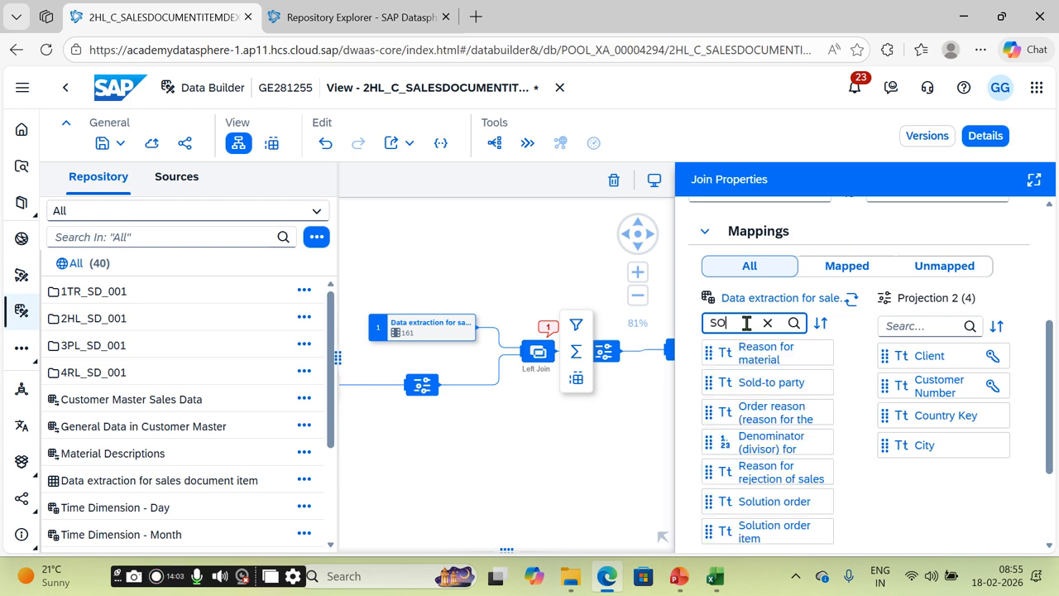
pyautogui.write('L')
pyautogui.moveTo(804, 355); pyautogui.dragTo(939, 403)
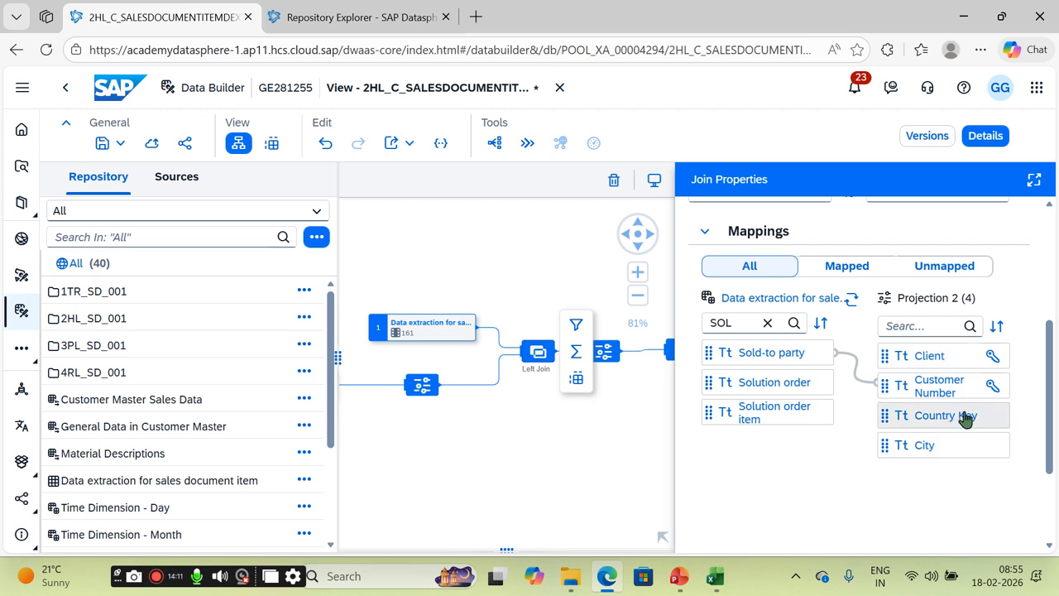
pyautogui.click(571, 432)
pyautogui.moveTo(440, 466)
pyautogui.mouseDown()
pyautogui.moveTo(553, 470)
pyautogui.moveTo(435, 469)
pyautogui.mouseUp()
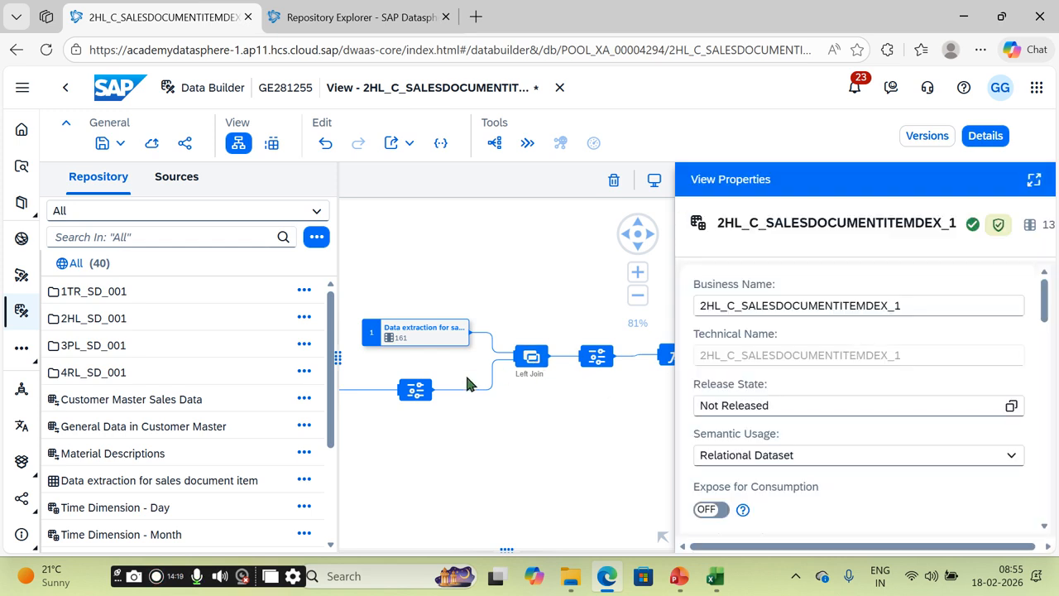
# Step: Preview Projection 2's customer data in an enlarged pane, then close the preview
pyautogui.click(419, 393)
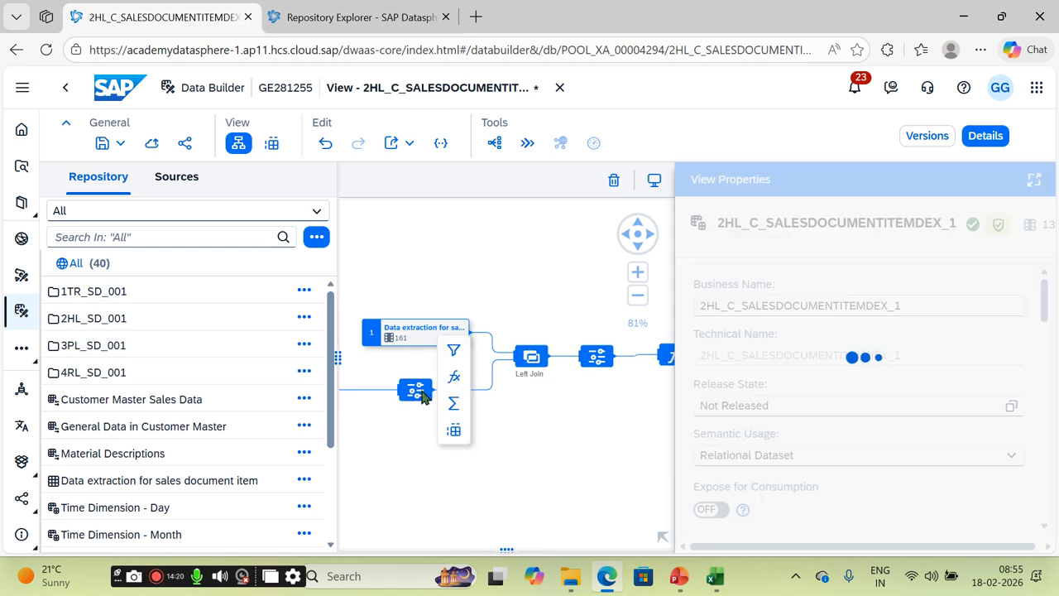
pyautogui.click(454, 430)
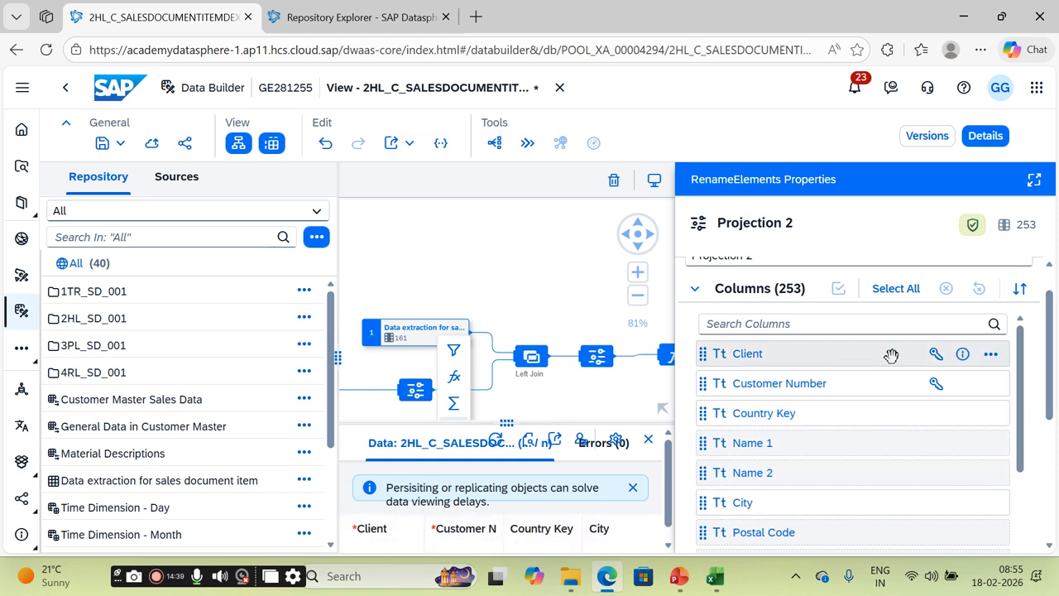
pyautogui.click(997, 135)
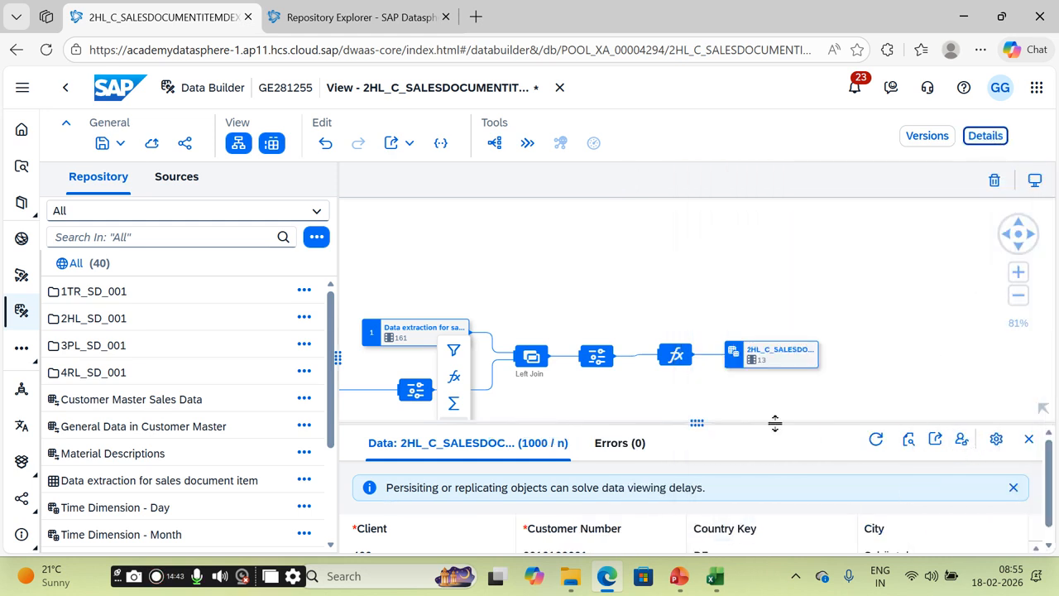
pyautogui.moveTo(775, 424); pyautogui.dragTo(774, 289)
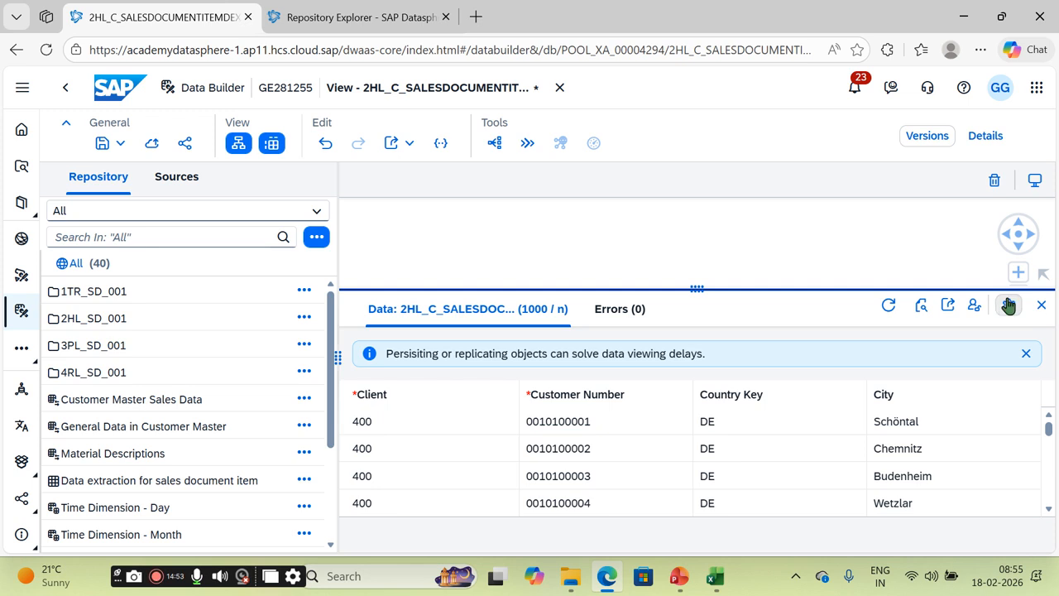
pyautogui.click(1040, 307)
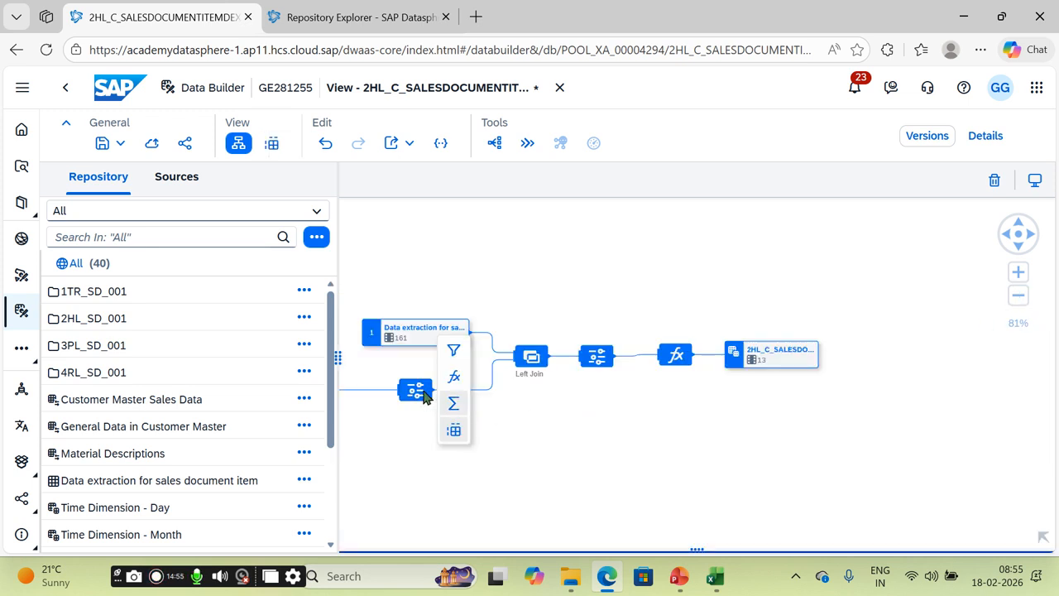
# Step: Add Filter 1 after Projection 2 with expression MANDT = '400' and validate it
pyautogui.click(454, 351)
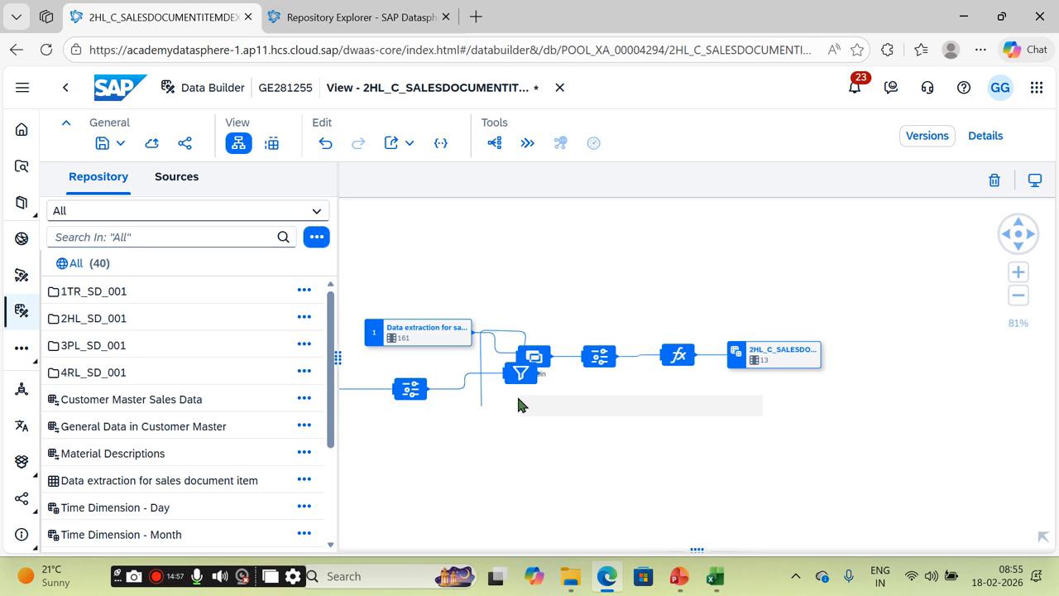
pyautogui.click(986, 137)
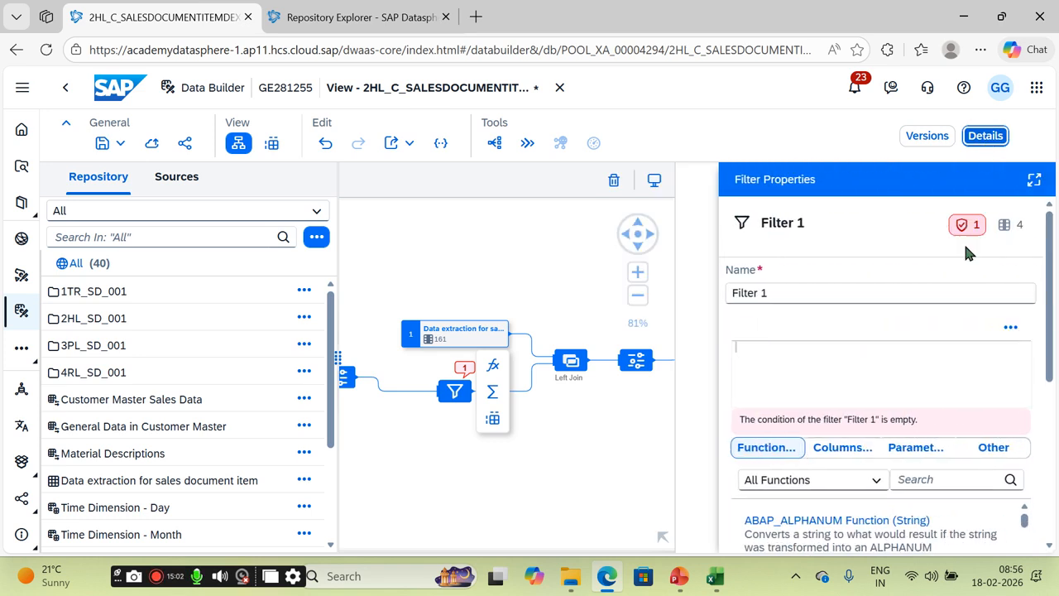
pyautogui.click(824, 447)
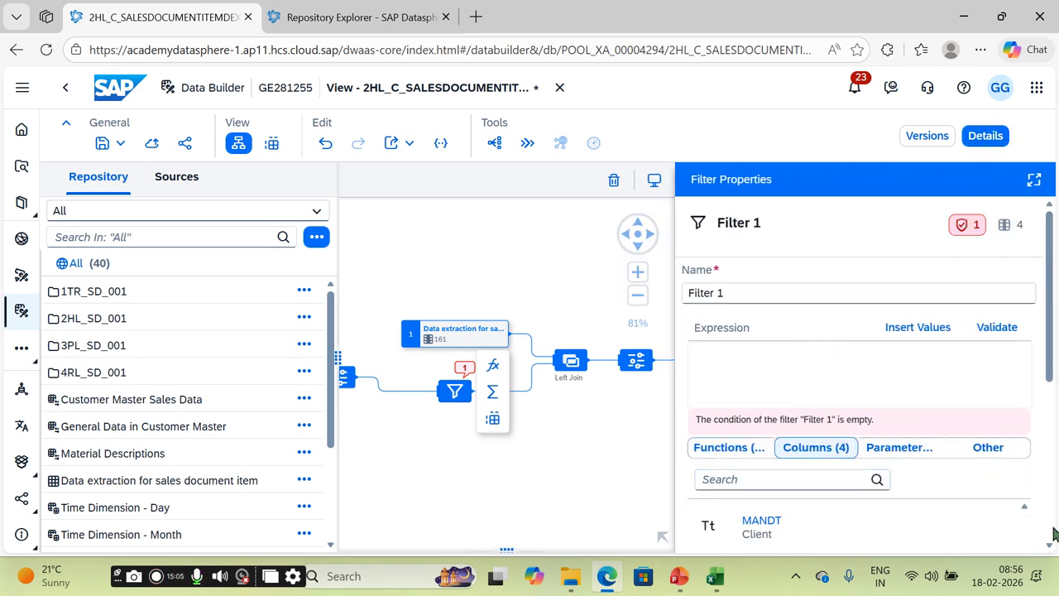
pyautogui.click(785, 476)
pyautogui.write('CL')
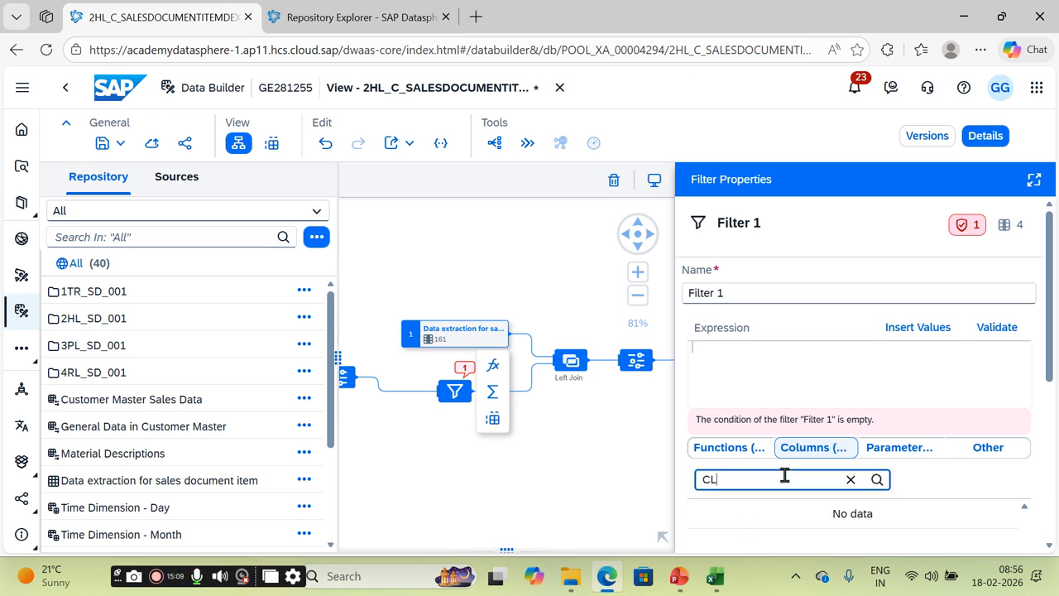
pyautogui.press('BackSpace')
pyautogui.press('BackSpace')
pyautogui.click(771, 536)
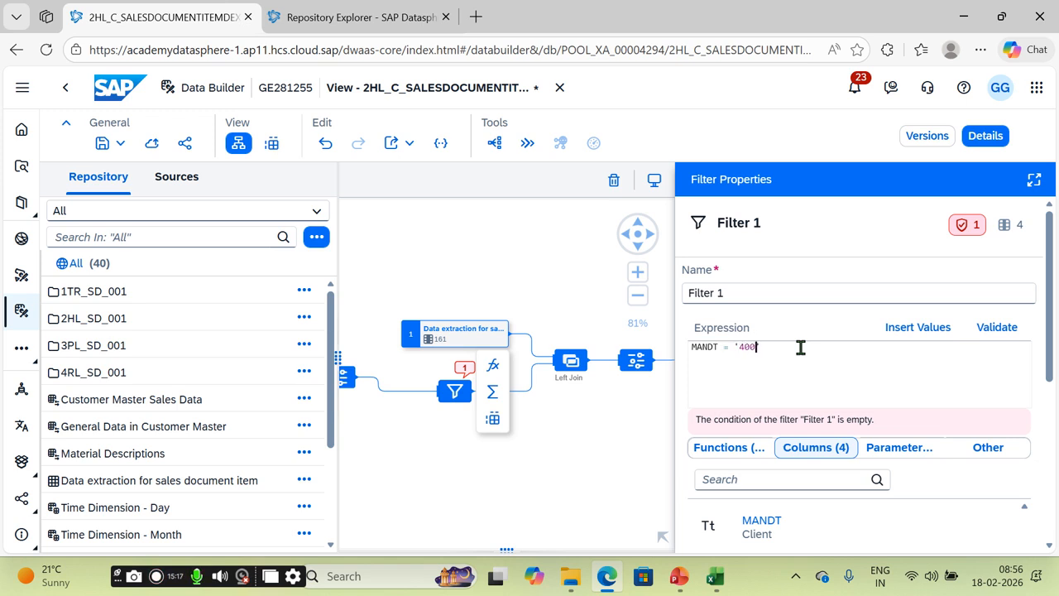
pyautogui.click(997, 329)
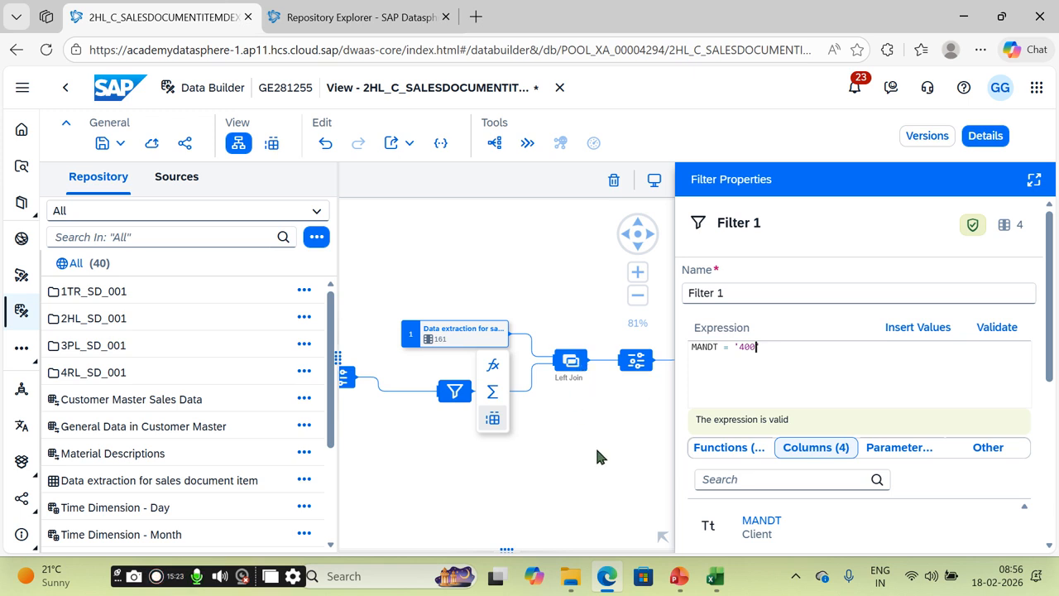
pyautogui.click(641, 370)
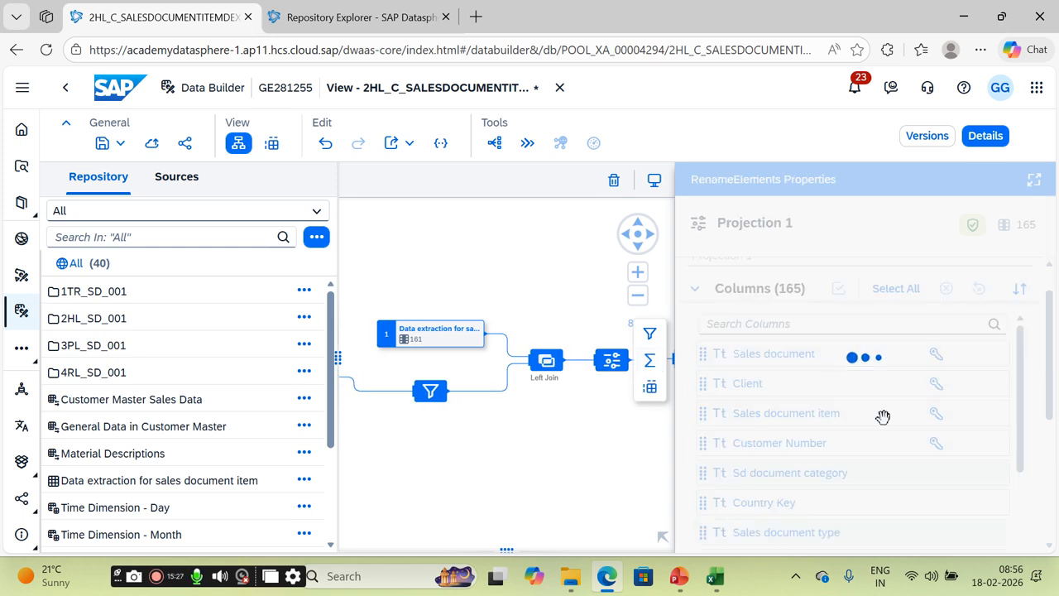
# Step: Exclude the Client column from Projection 1 and confirm it with a CLI column search
pyautogui.click(991, 386)
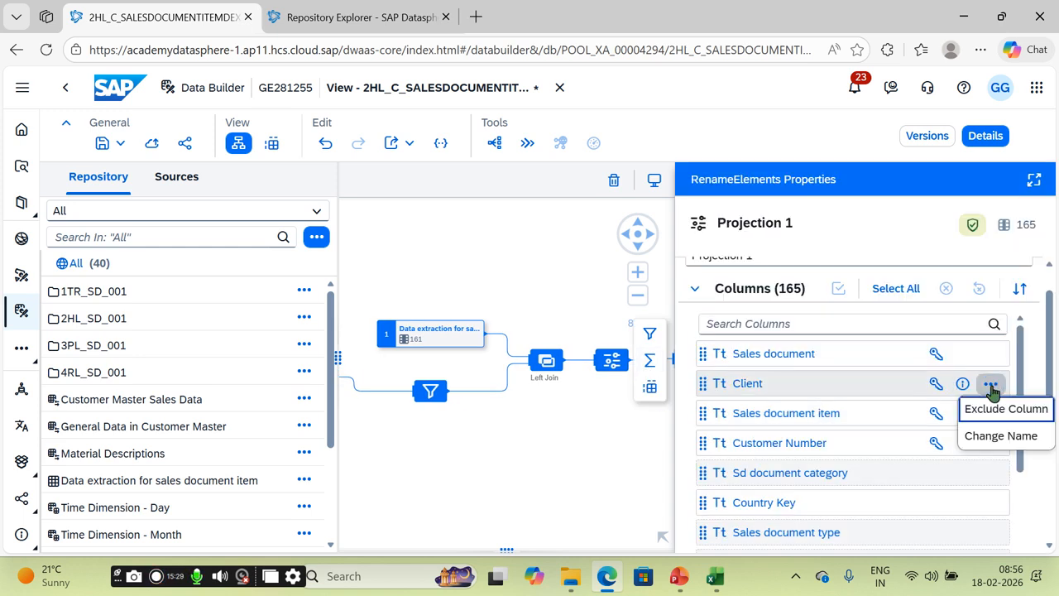
pyautogui.click(1000, 409)
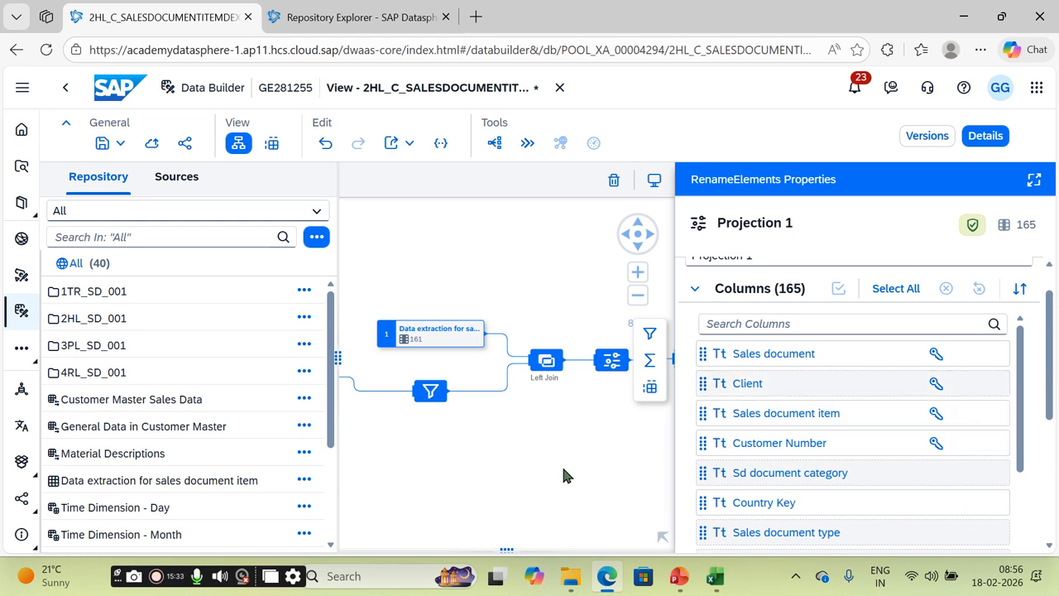
pyautogui.moveTo(564, 462); pyautogui.dragTo(445, 466)
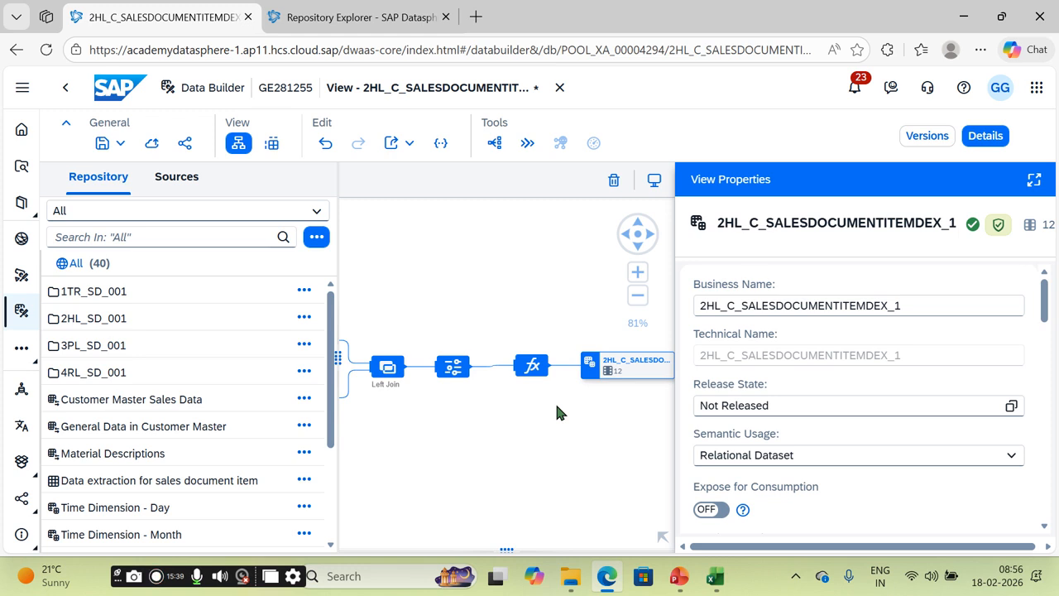
pyautogui.click(453, 367)
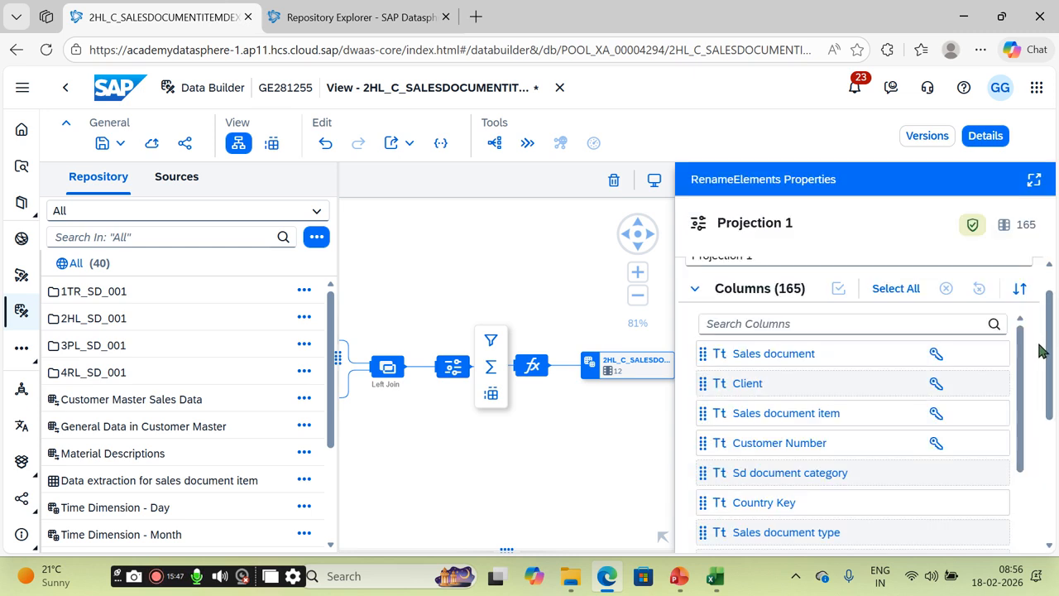
pyautogui.click(802, 325)
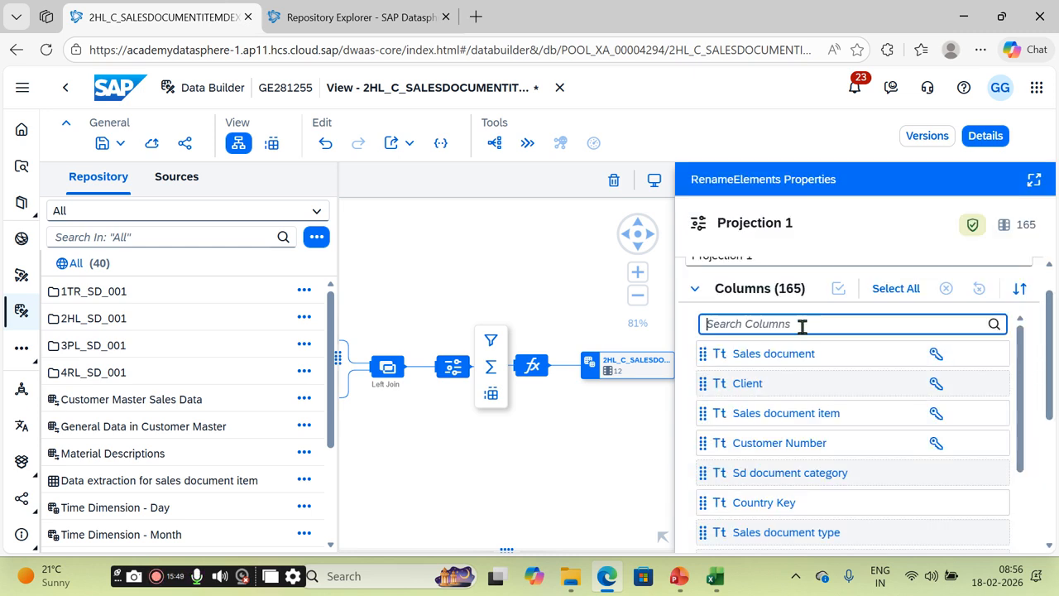
pyautogui.write('CLI')
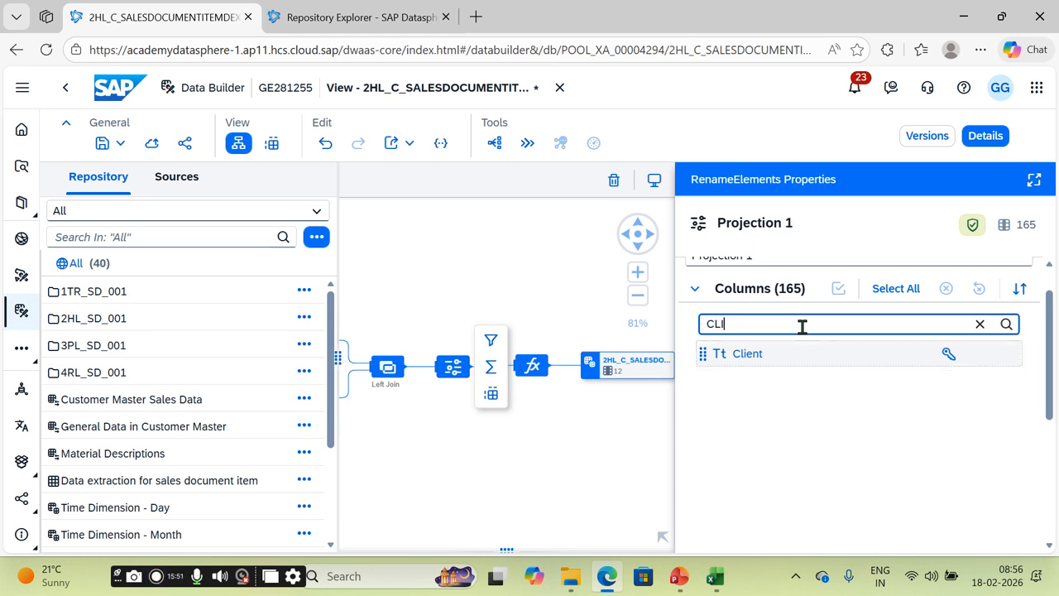
pyautogui.click(1003, 354)
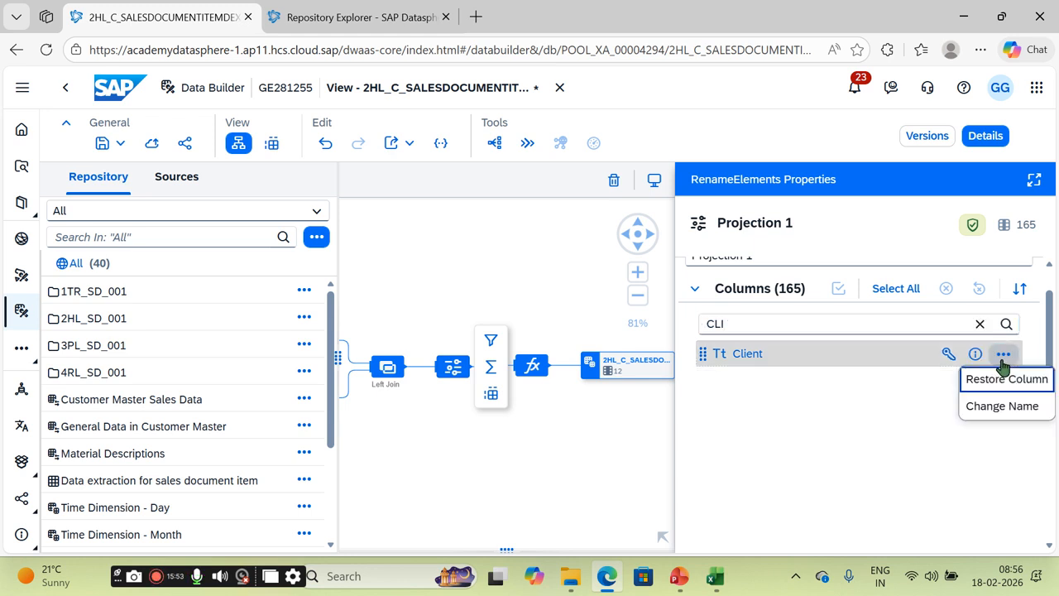
pyautogui.click(812, 437)
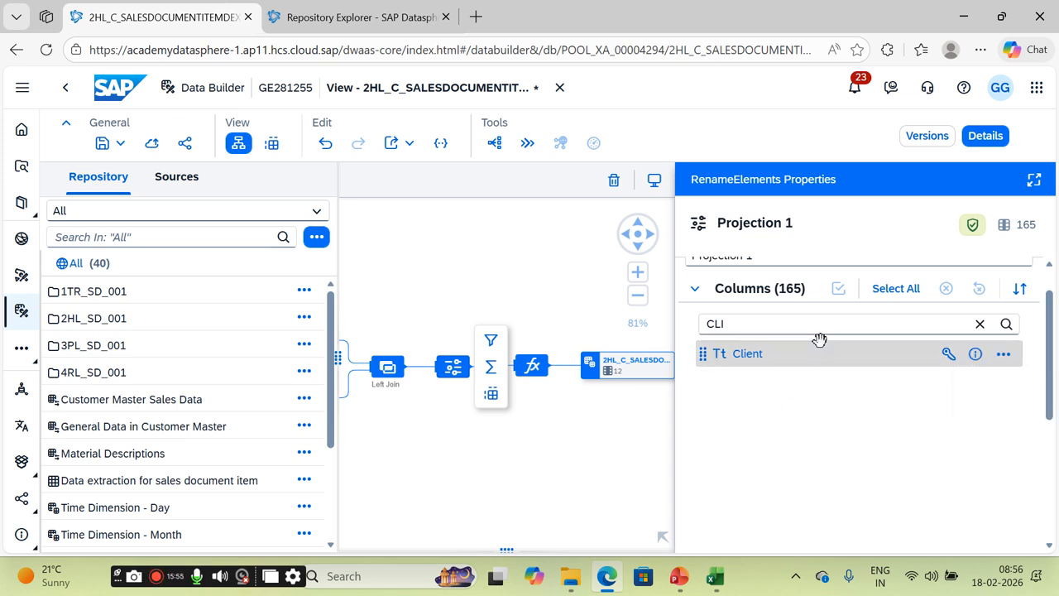
pyautogui.click(978, 326)
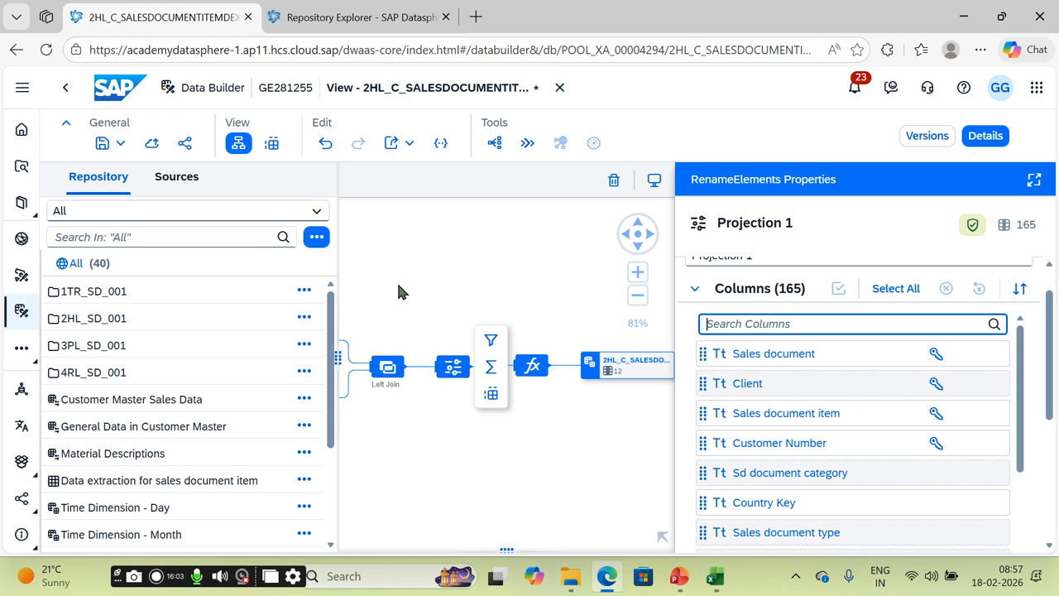
# Step: Deploy the view, close the extra Repository Explorer tab and reload the page
pyautogui.click(152, 146)
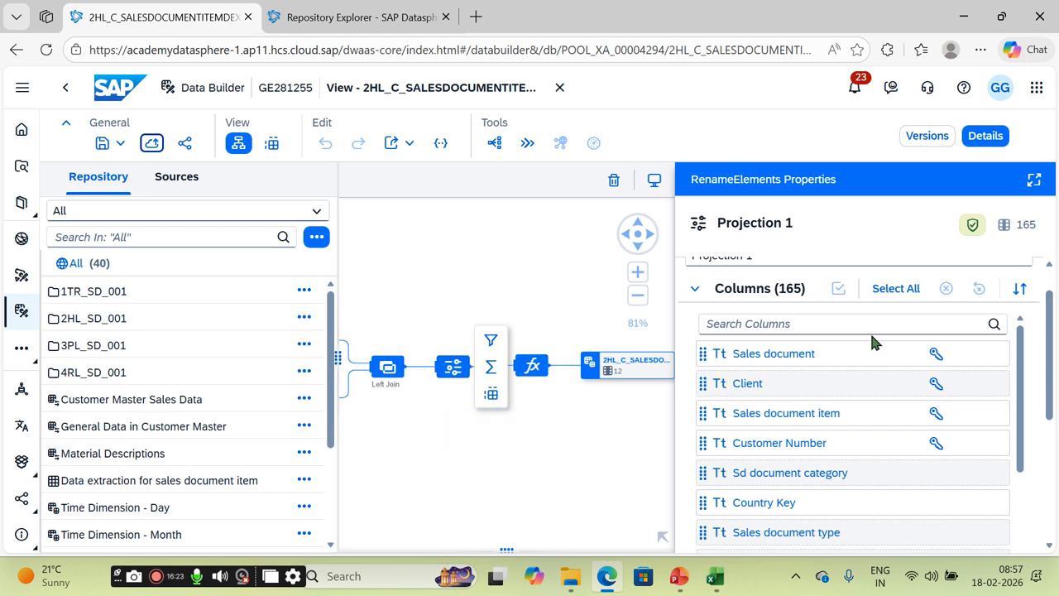
pyautogui.moveTo(1048, 302); pyautogui.dragTo(1056, 511)
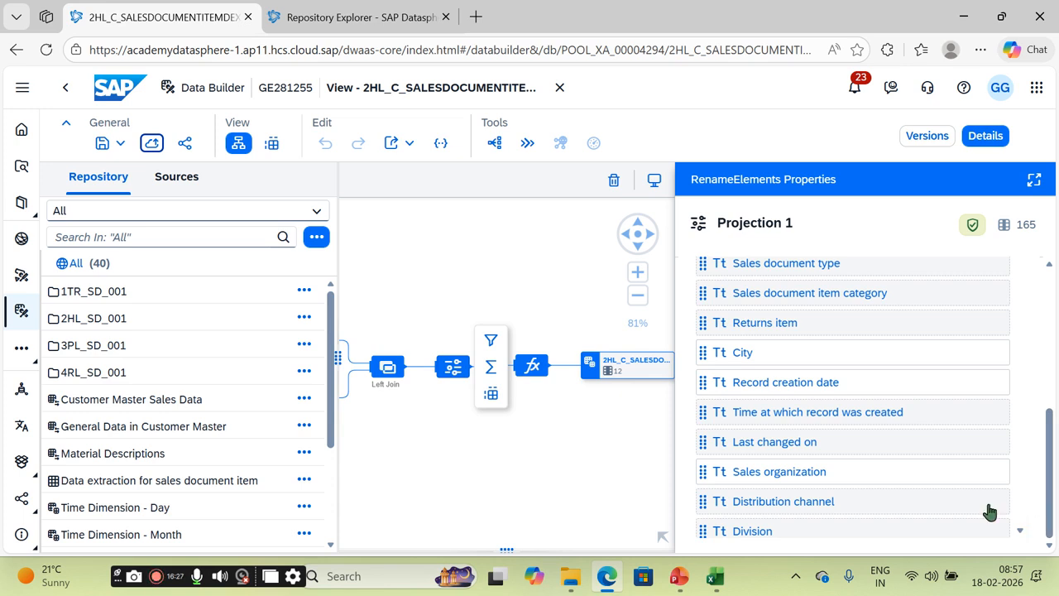
pyautogui.click(627, 476)
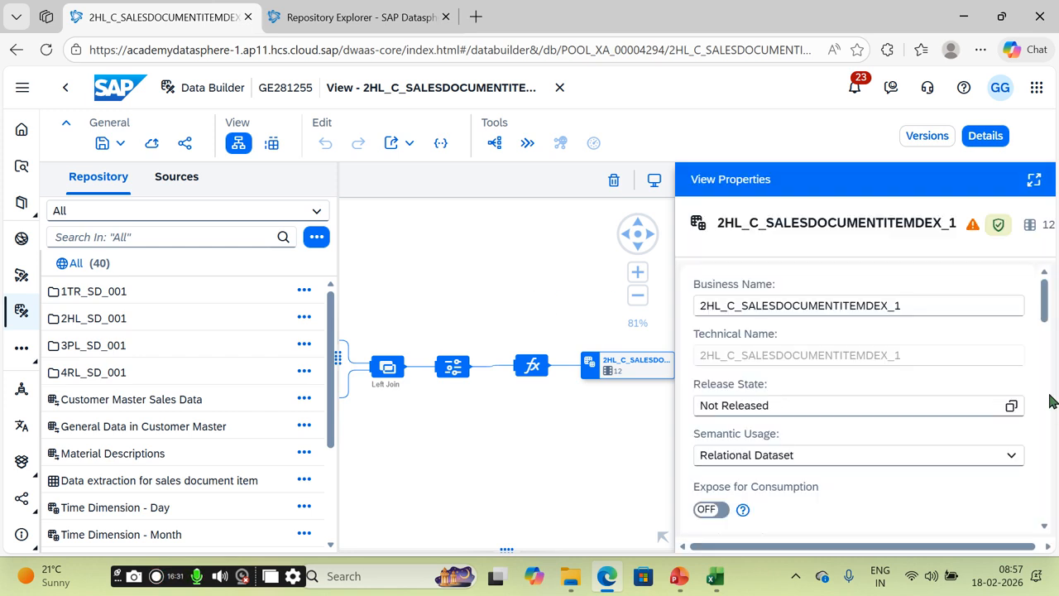
pyautogui.moveTo(1045, 299)
pyautogui.mouseDown()
pyautogui.moveTo(1058, 505)
pyautogui.moveTo(1056, 286)
pyautogui.mouseUp()
pyautogui.moveTo(1046, 305); pyautogui.dragTo(1046, 346)
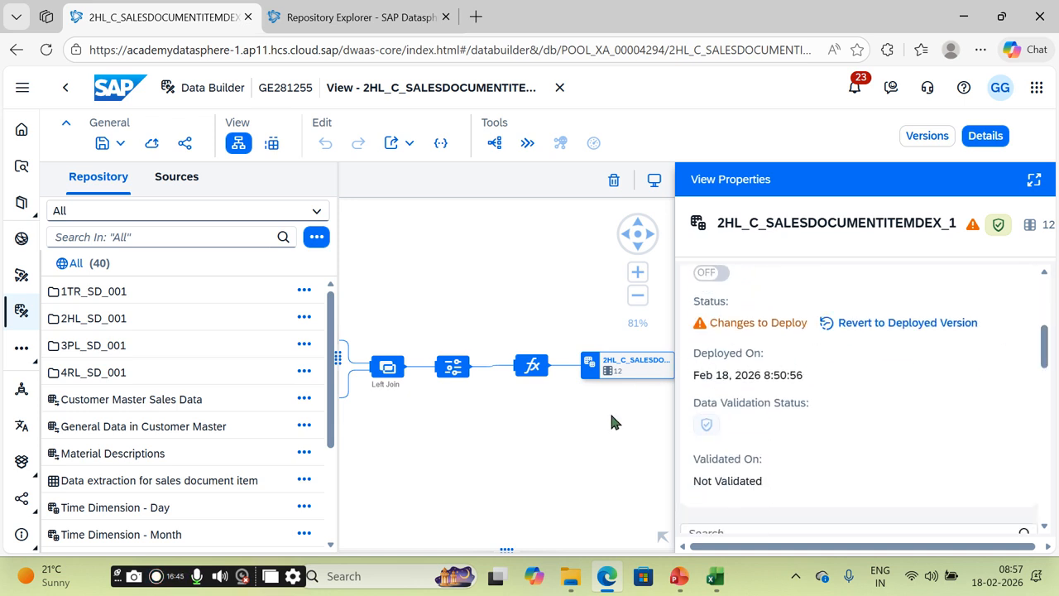
pyautogui.click(446, 17)
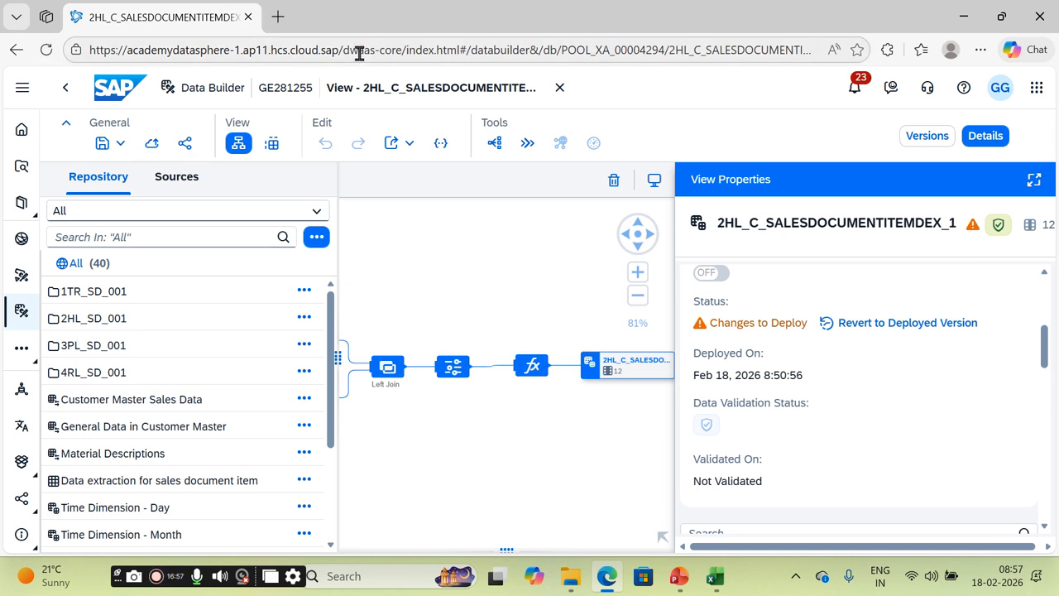
pyautogui.click(46, 49)
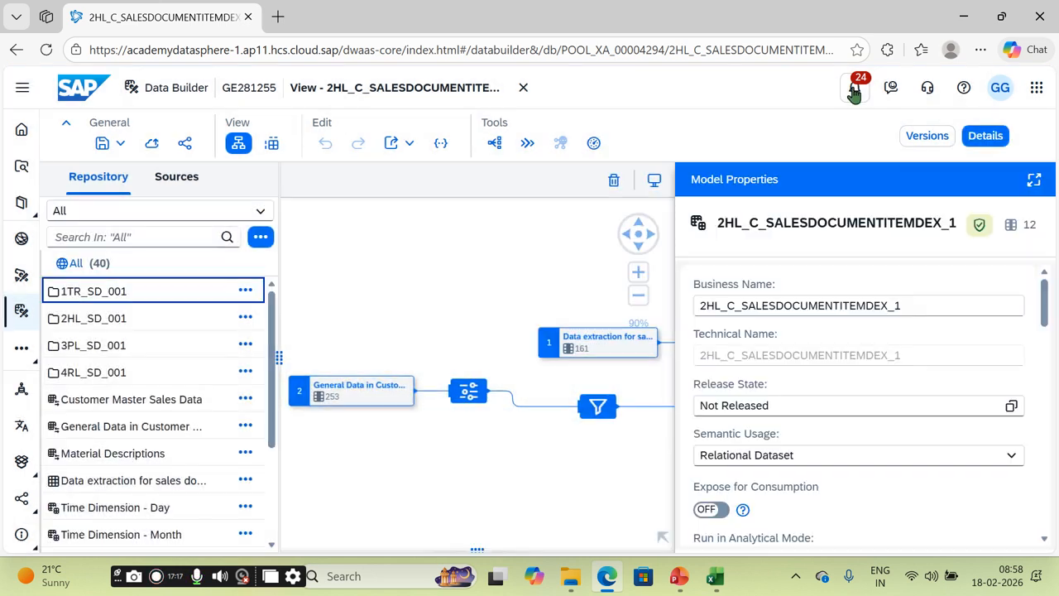
# Step: Check the deploy notification and confirm the output view shows Status: Deployed
pyautogui.click(855, 90)
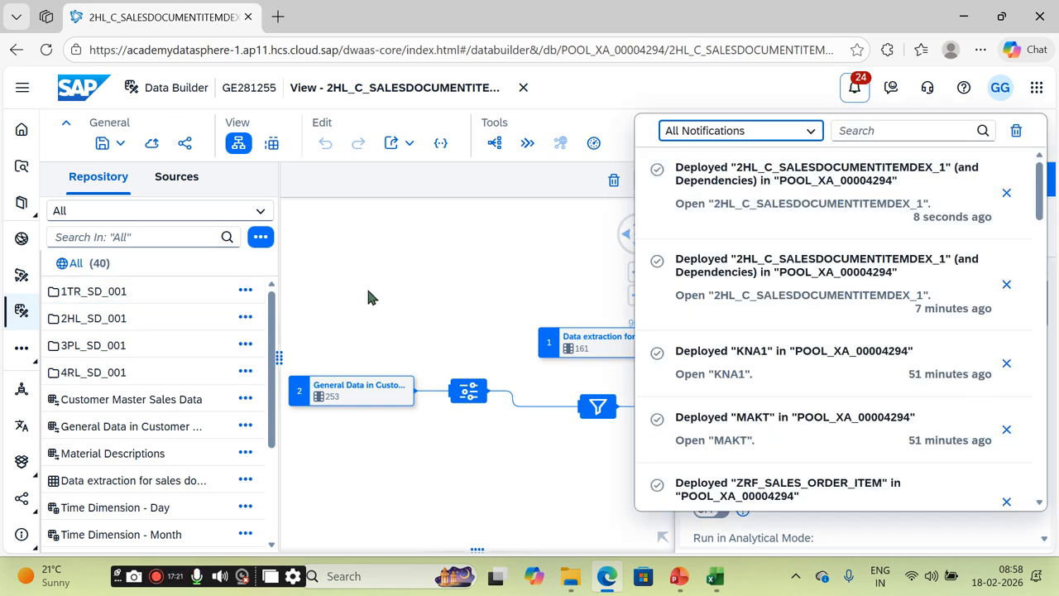
pyautogui.click(458, 265)
pyautogui.scroll(-3, 956, 385)
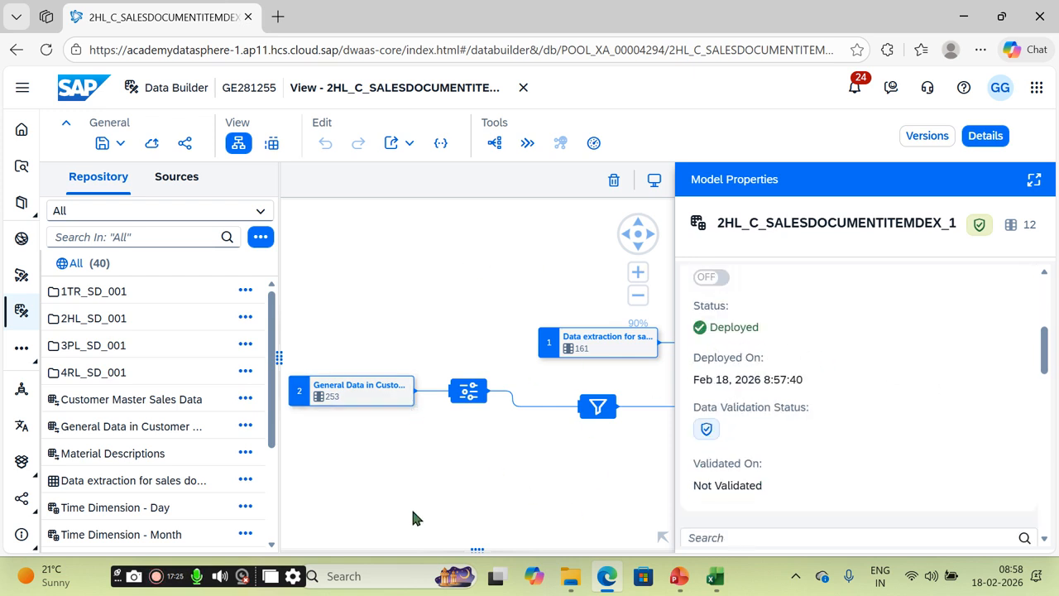
pyautogui.moveTo(553, 482); pyautogui.dragTo(310, 487)
pyautogui.moveTo(570, 452); pyautogui.dragTo(384, 460)
pyautogui.click(594, 391)
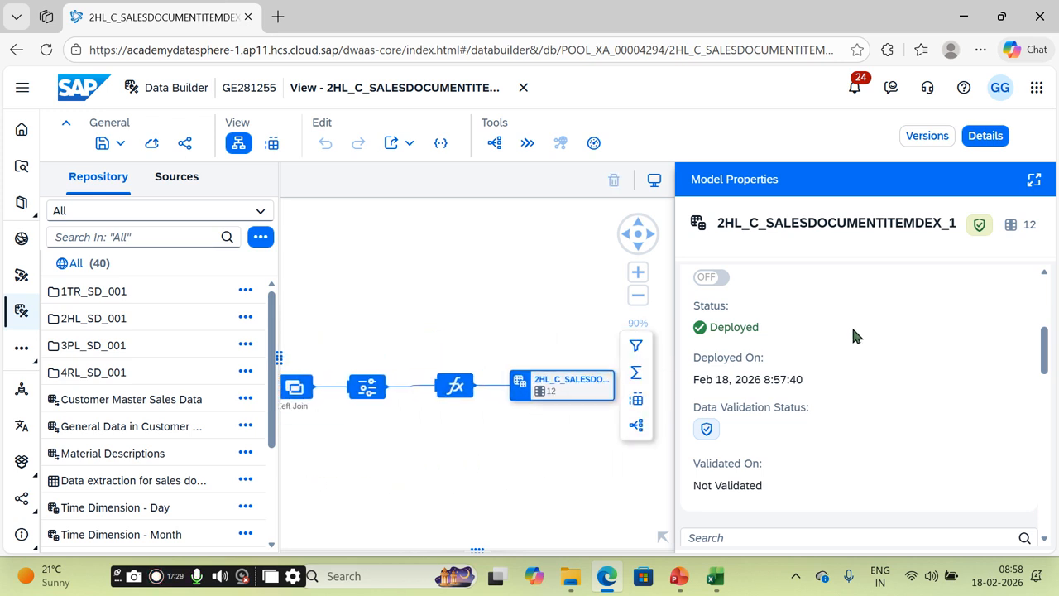
# Step: Copy the business name 2HL_C_SALESDOCUMENTITEMDEX_1 and return to the Repository Explorer
pyautogui.scroll(5, 904, 281)
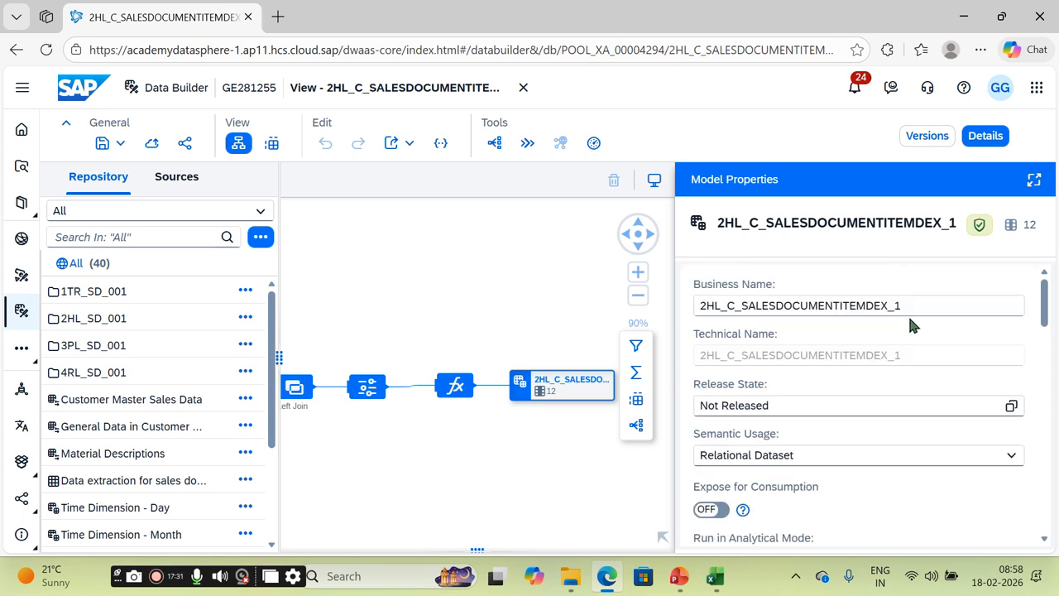
pyautogui.moveTo(910, 304); pyautogui.dragTo(695, 311)
pyautogui.hotkey('ctrl', 'c')
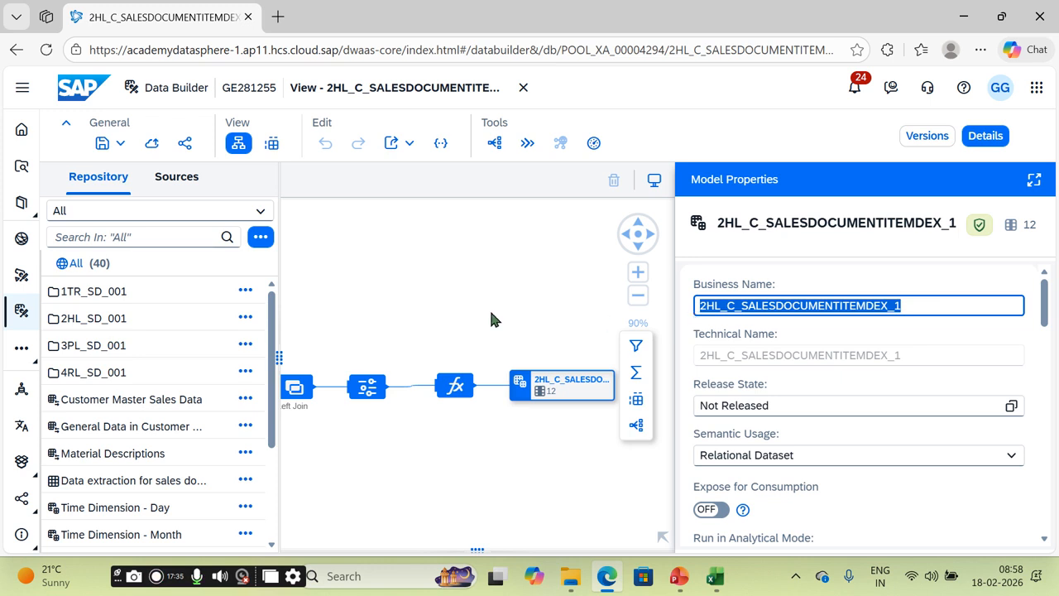
pyautogui.click(26, 166)
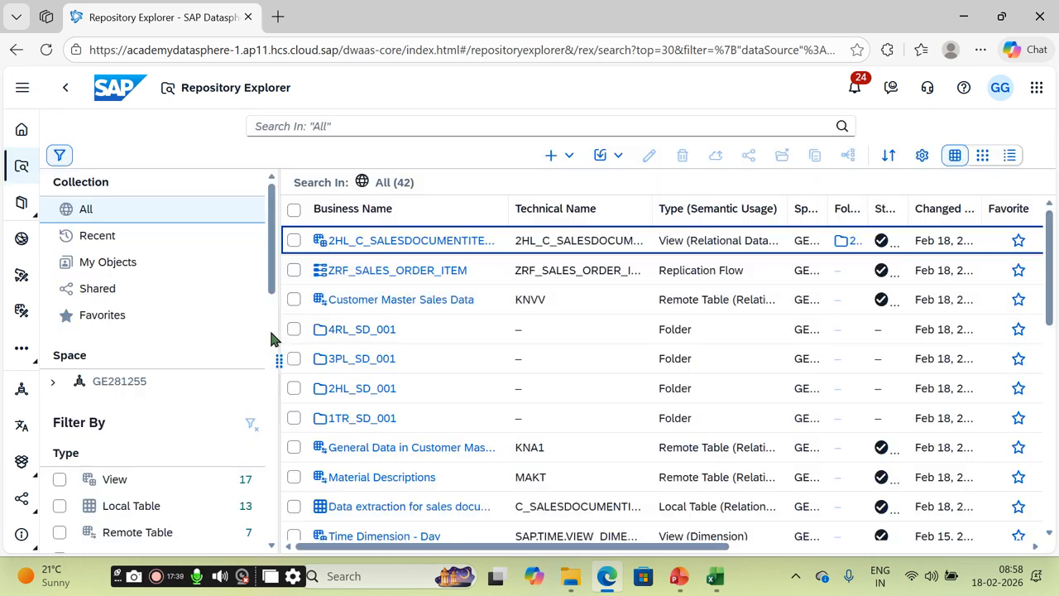
# Step: Create a new graphical view inside the 3PL_SD_001 folder
pyautogui.doubleClick(356, 370)
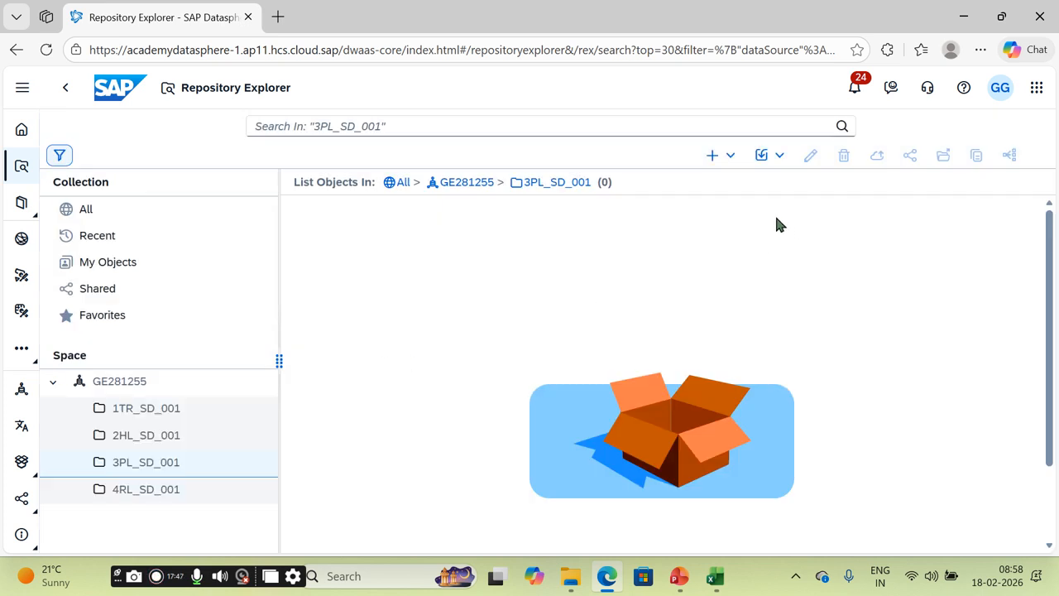
pyautogui.click(729, 159)
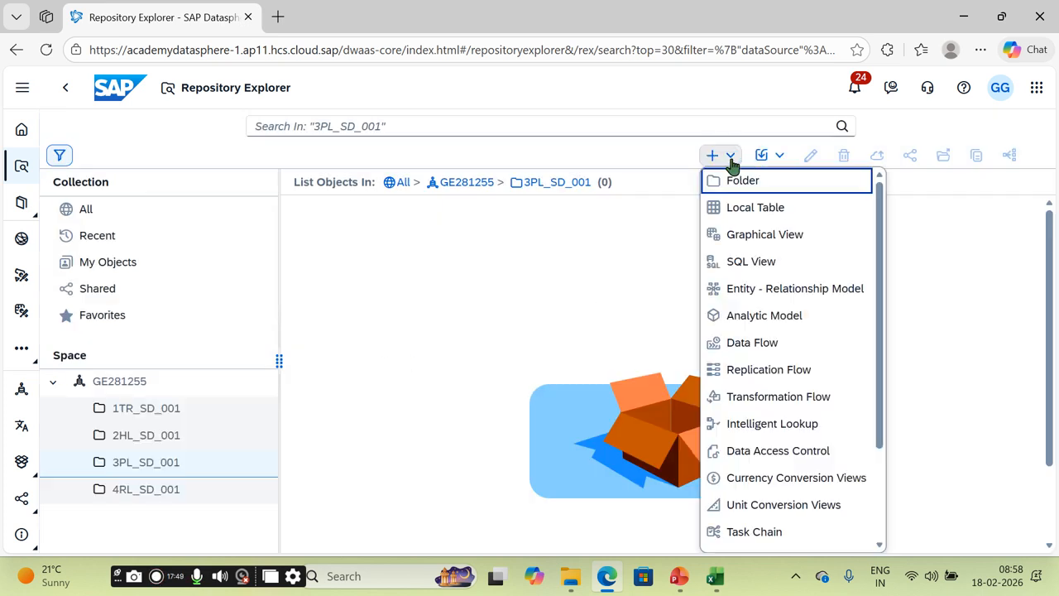
pyautogui.click(780, 234)
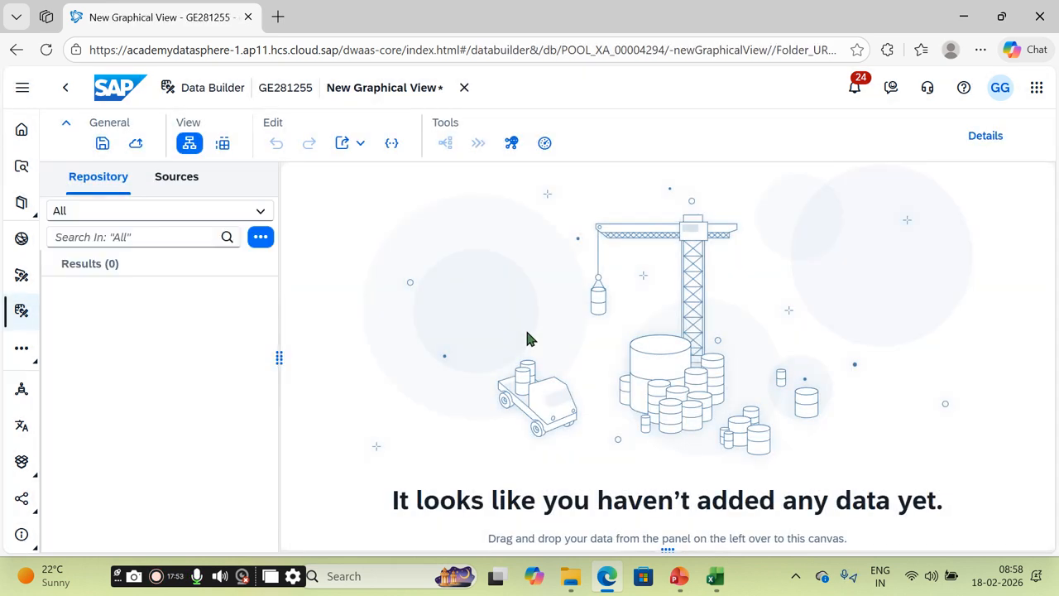
# Step: Search the repository for 2HL_C_SALESDOCUMENTITEMDEX_1 and drop it onto the canvas as the source
pyautogui.click(151, 235)
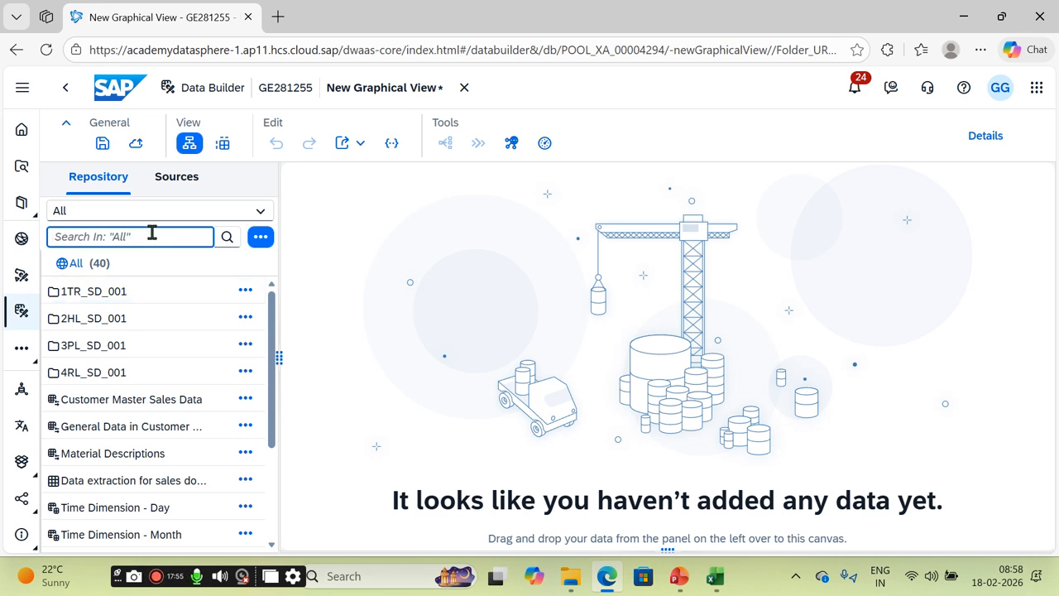
pyautogui.hotkey('ctrl', 'v')
pyautogui.click(227, 237)
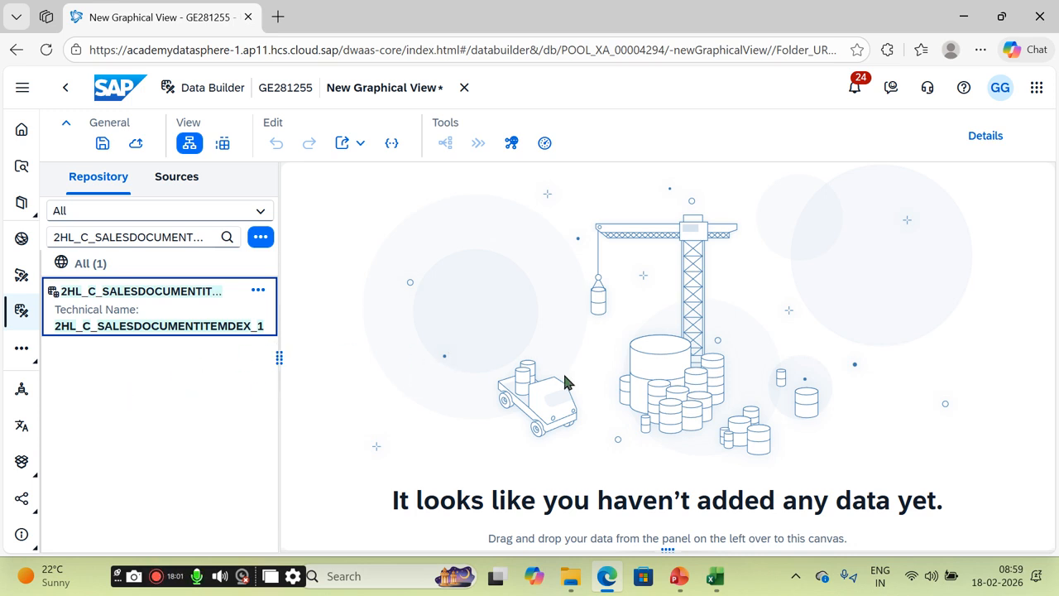
pyautogui.moveTo(130, 305); pyautogui.dragTo(460, 389)
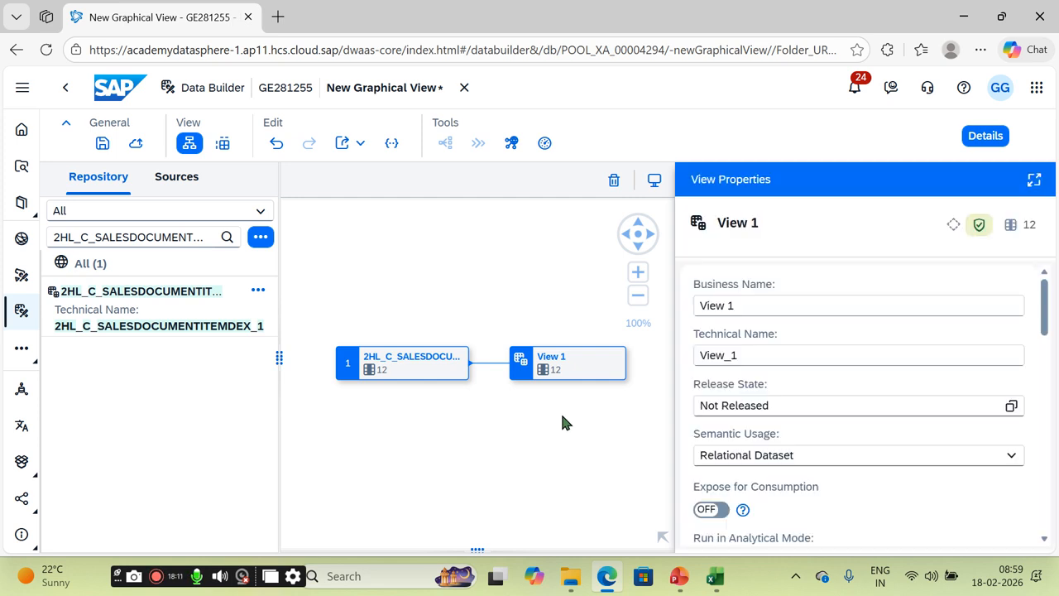
pyautogui.click(429, 374)
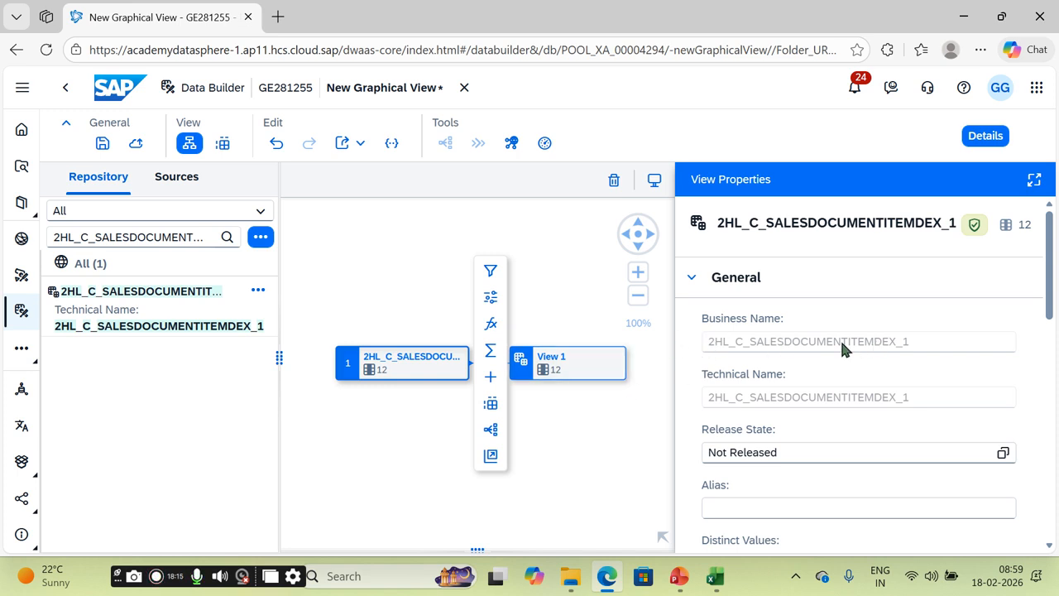
# Step: Rename View 1 to 3VF_C_SALESDOCUMENTITEMDEX_1 and set its semantic usage to Fact
pyautogui.click(575, 370)
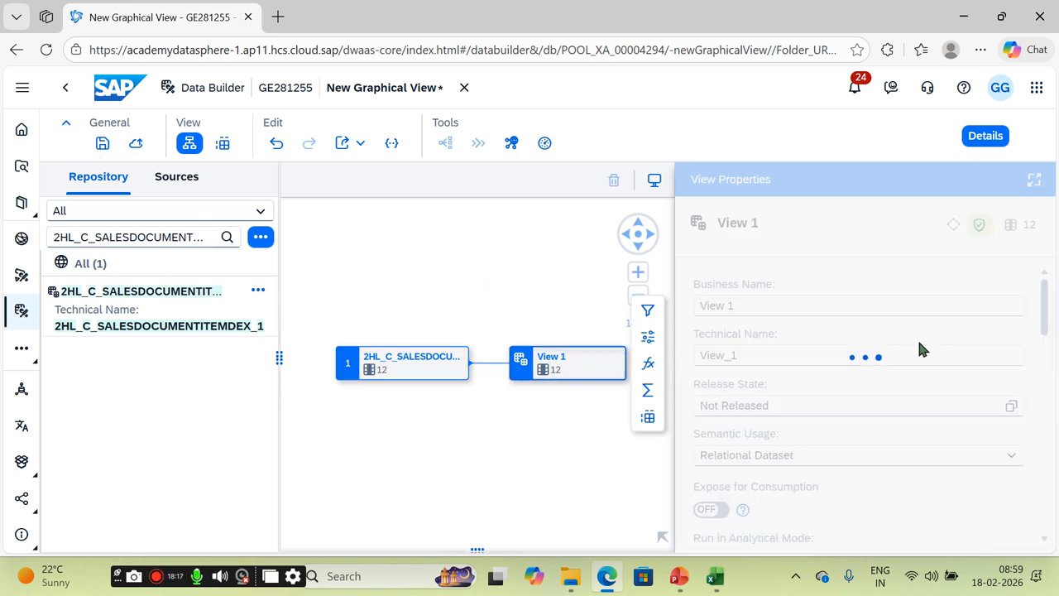
pyautogui.moveTo(736, 306); pyautogui.dragTo(692, 317)
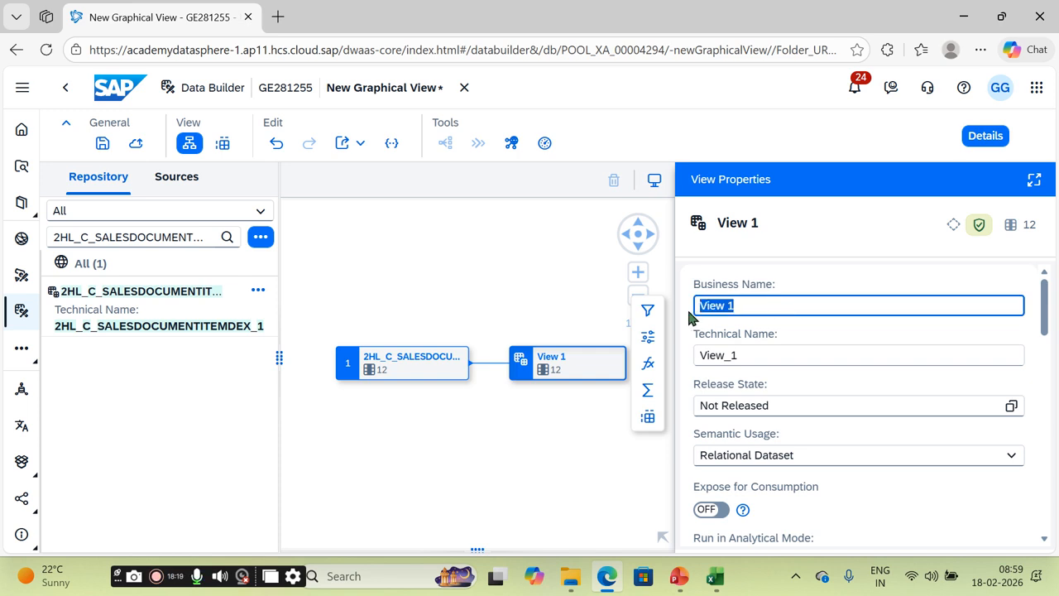
pyautogui.write('3VF_')
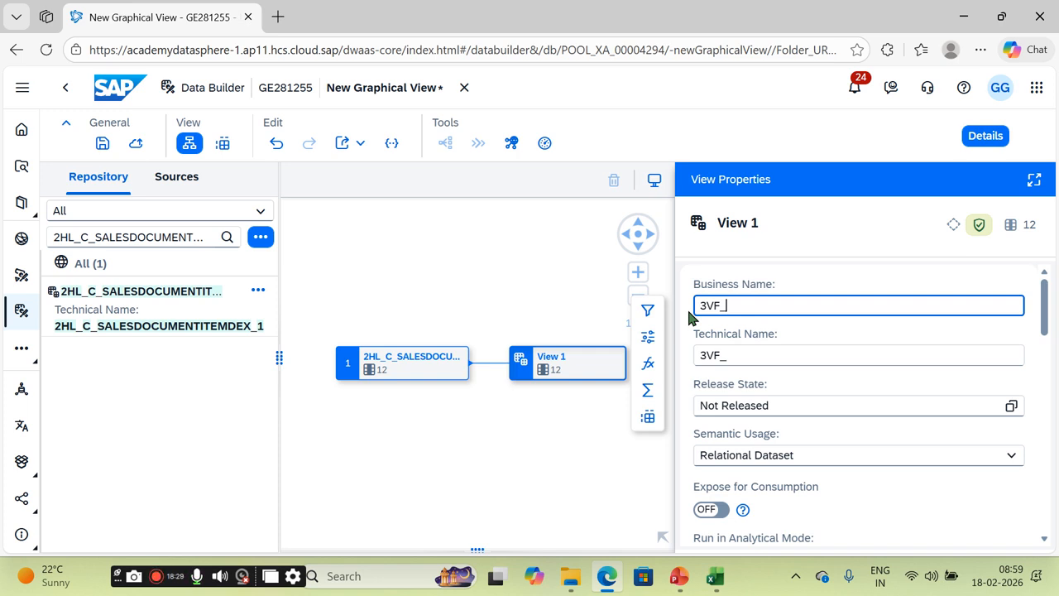
pyautogui.hotkey('ctrl', 'v')
pyautogui.press('BackSpace')
pyautogui.press('BackSpace')
pyautogui.press('BackSpace')
pyautogui.press('BackSpace')
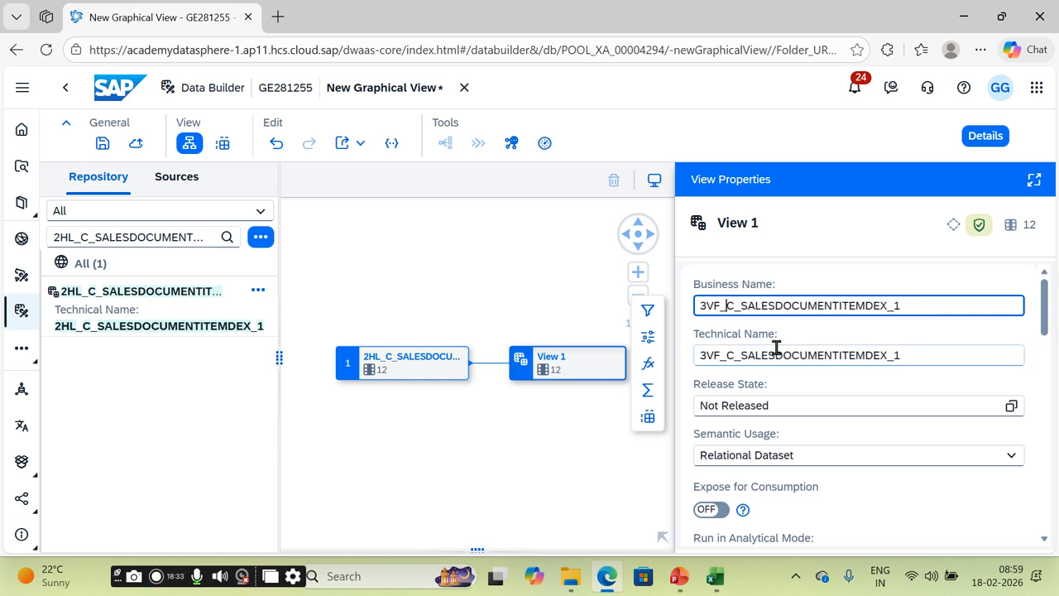
pyautogui.click(831, 462)
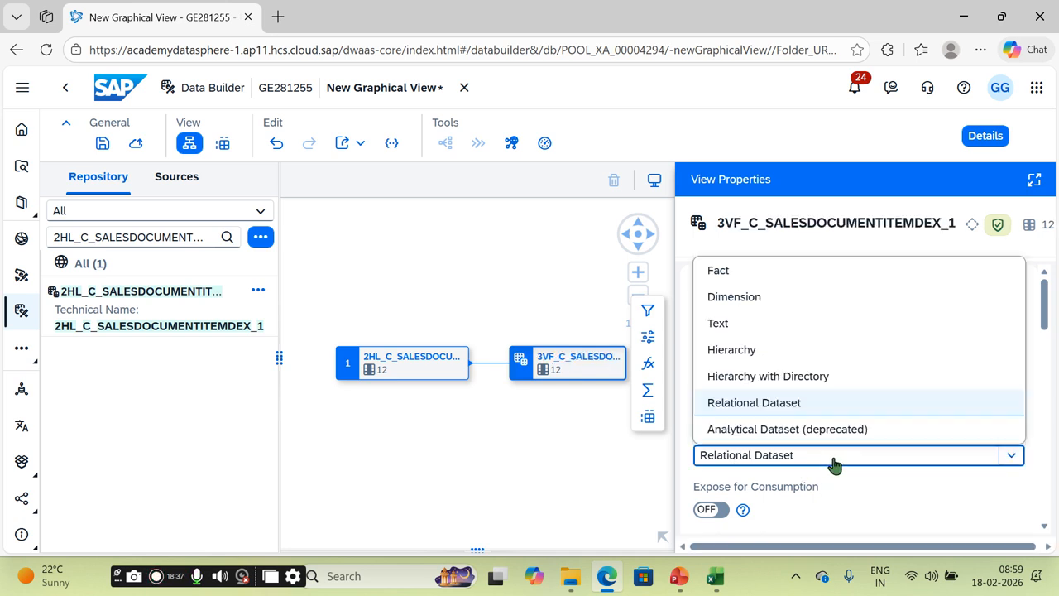
pyautogui.click(752, 275)
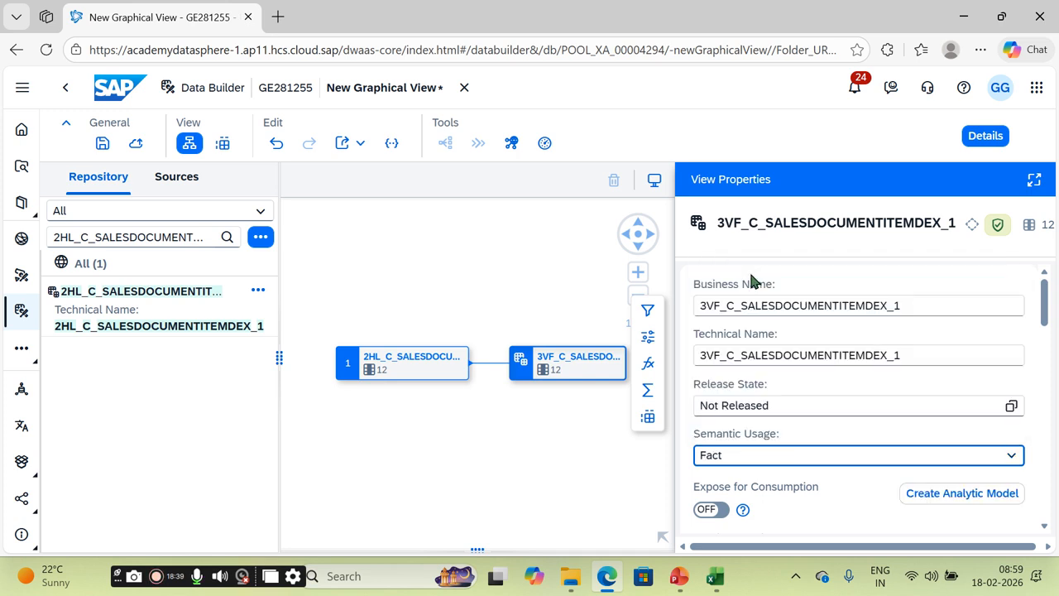
# Step: Add a Projection 1 step and a Calculated Columns 1 step after the source view
pyautogui.click(462, 369)
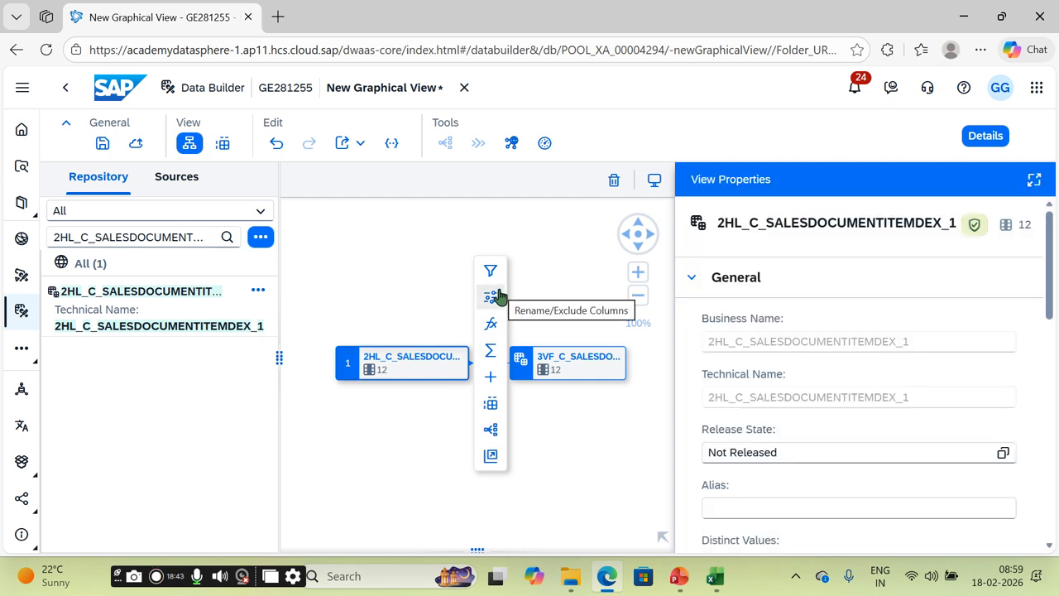
pyautogui.click(495, 297)
pyautogui.click(489, 370)
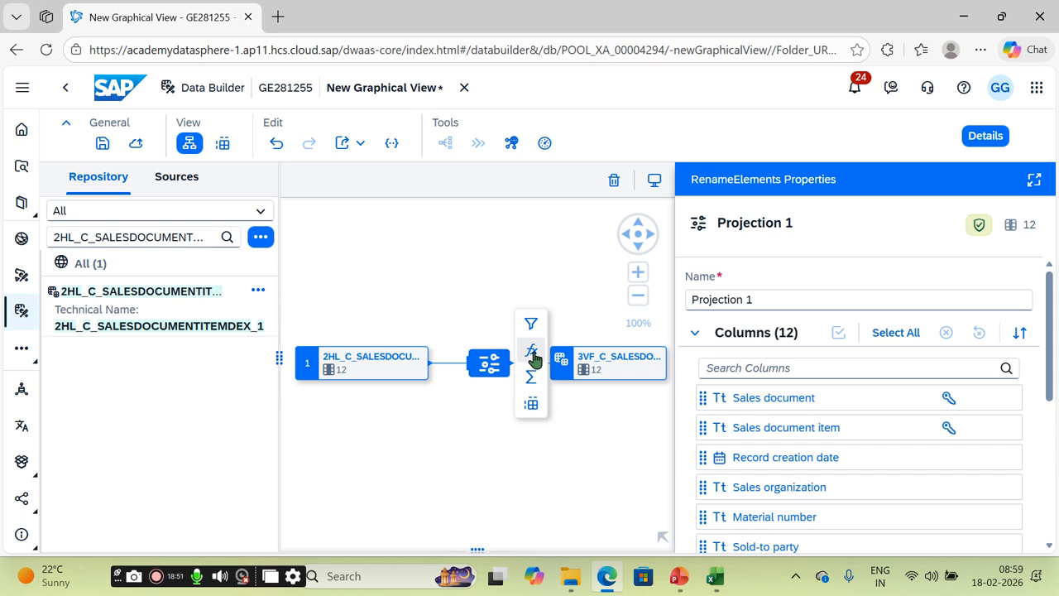
pyautogui.click(533, 355)
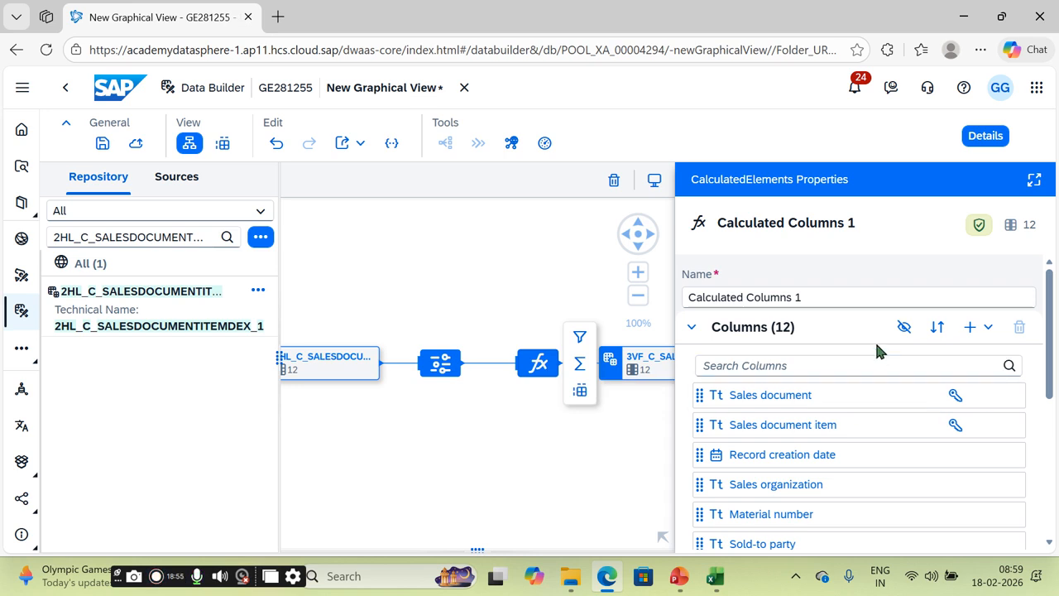
pyautogui.click(988, 327)
# Step: Add a calculated column named SALES of type Decimal with precision 38
pyautogui.click(960, 353)
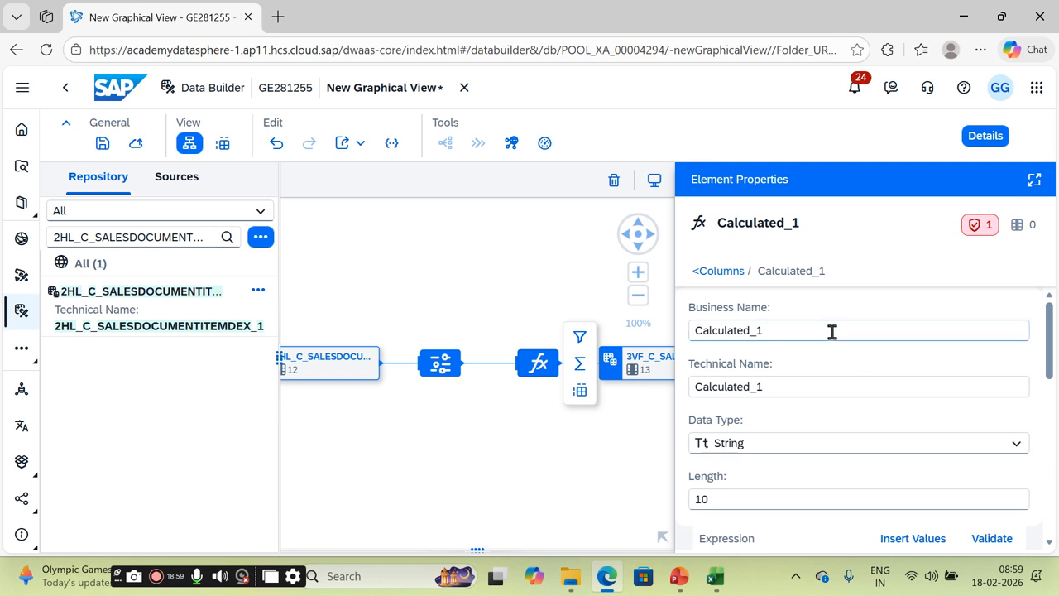
pyautogui.moveTo(828, 329); pyautogui.dragTo(689, 341)
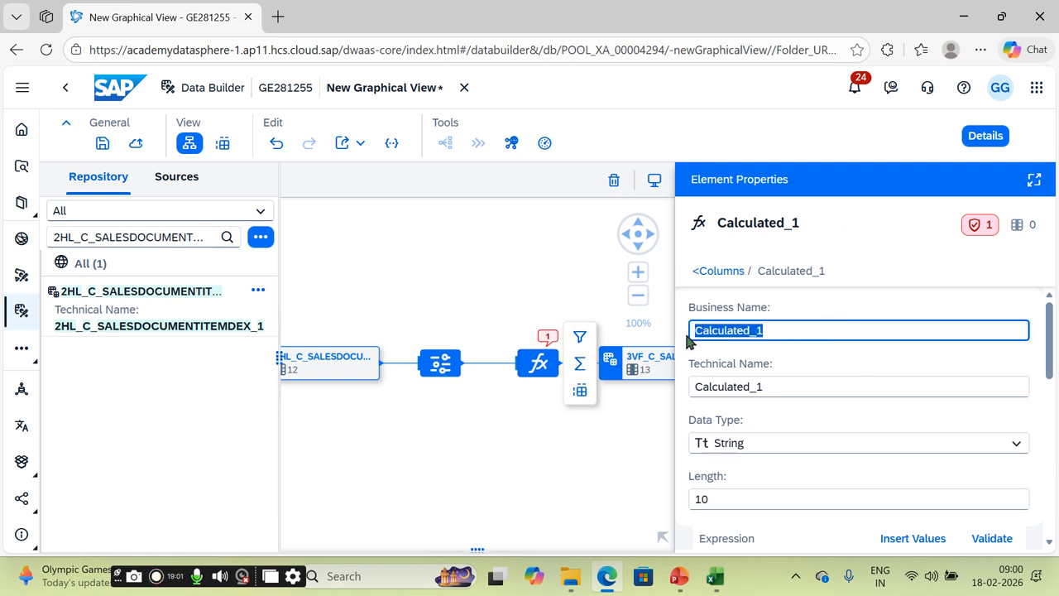
pyautogui.write('sALES')
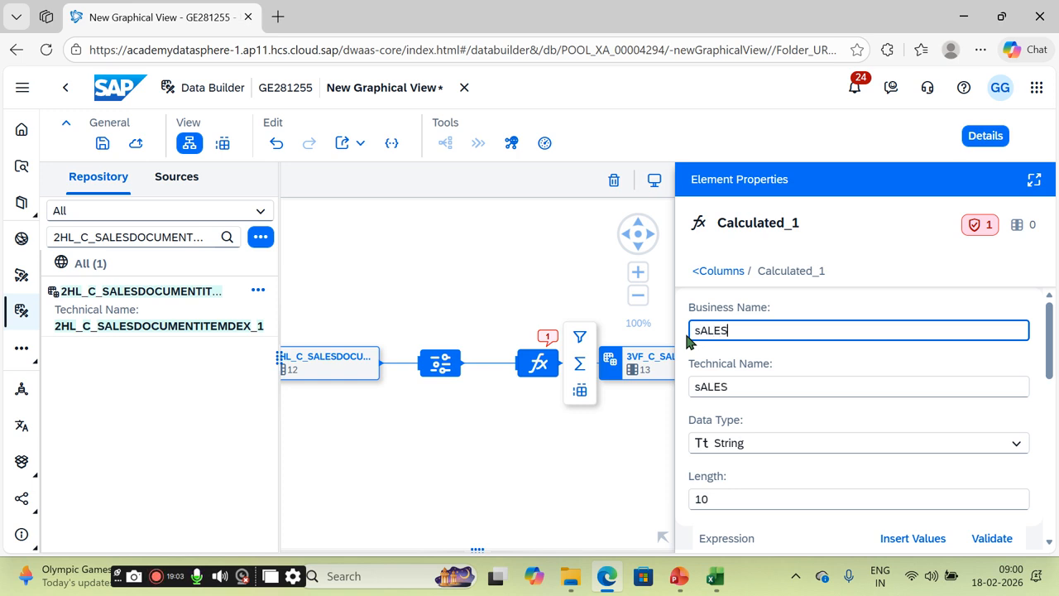
pyautogui.press('BackSpace')
pyautogui.press('BackSpace')
pyautogui.press('BackSpace')
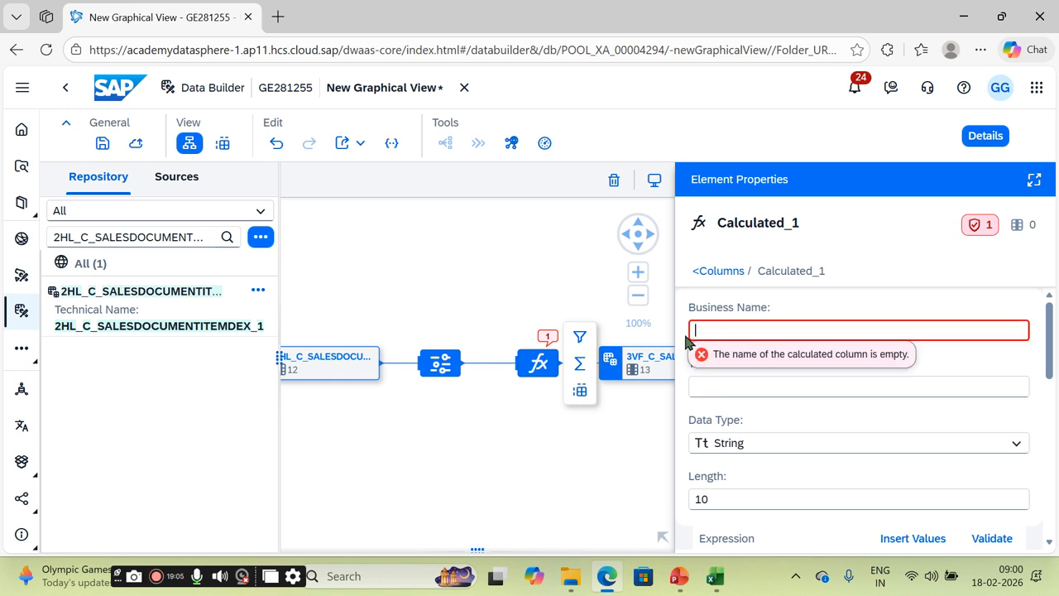
pyautogui.write('SALES')
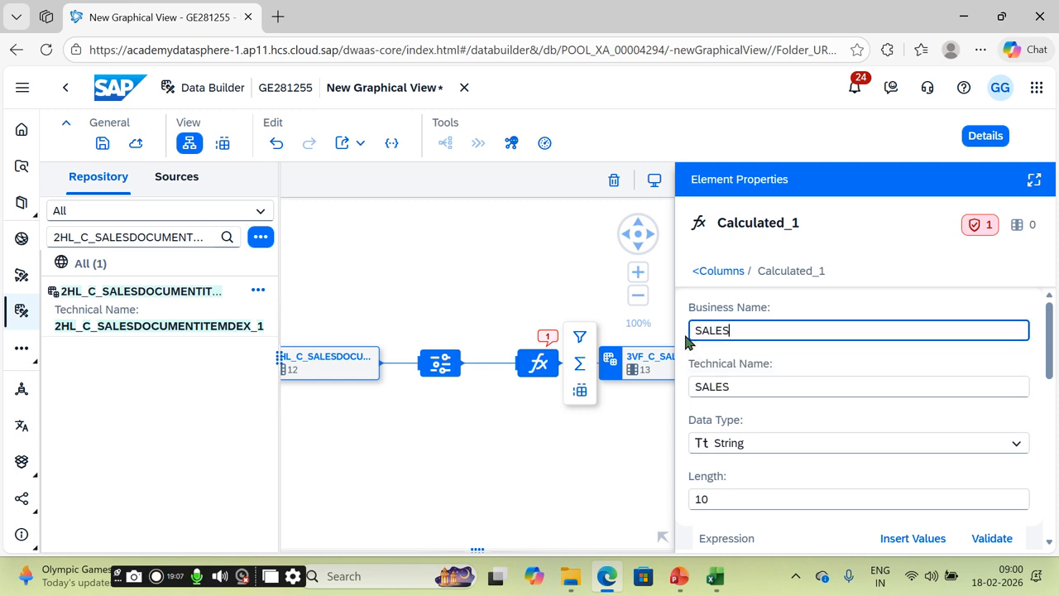
pyautogui.click(826, 447)
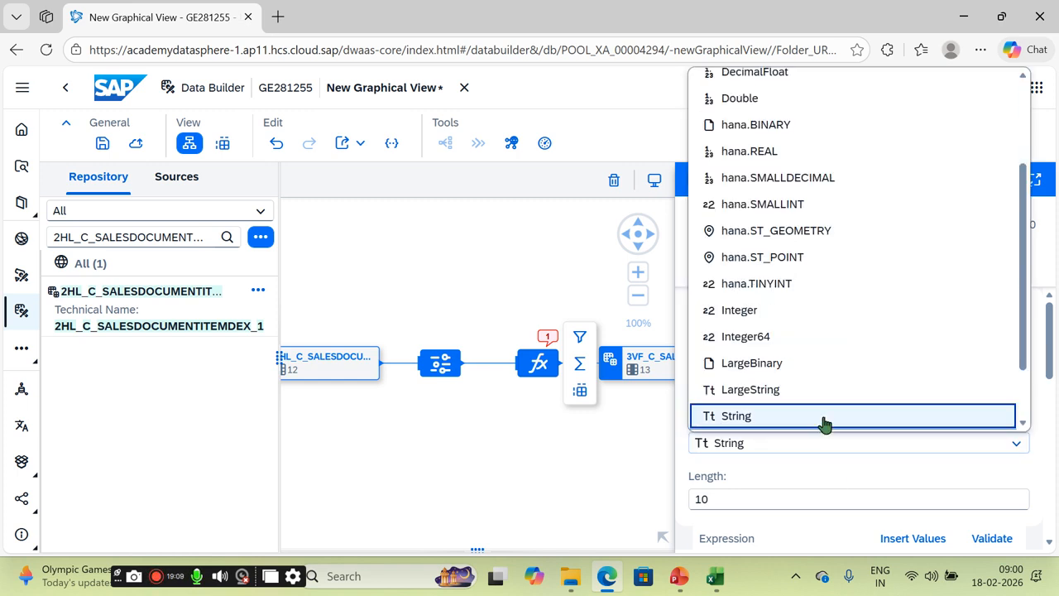
pyautogui.scroll(3, 786, 199)
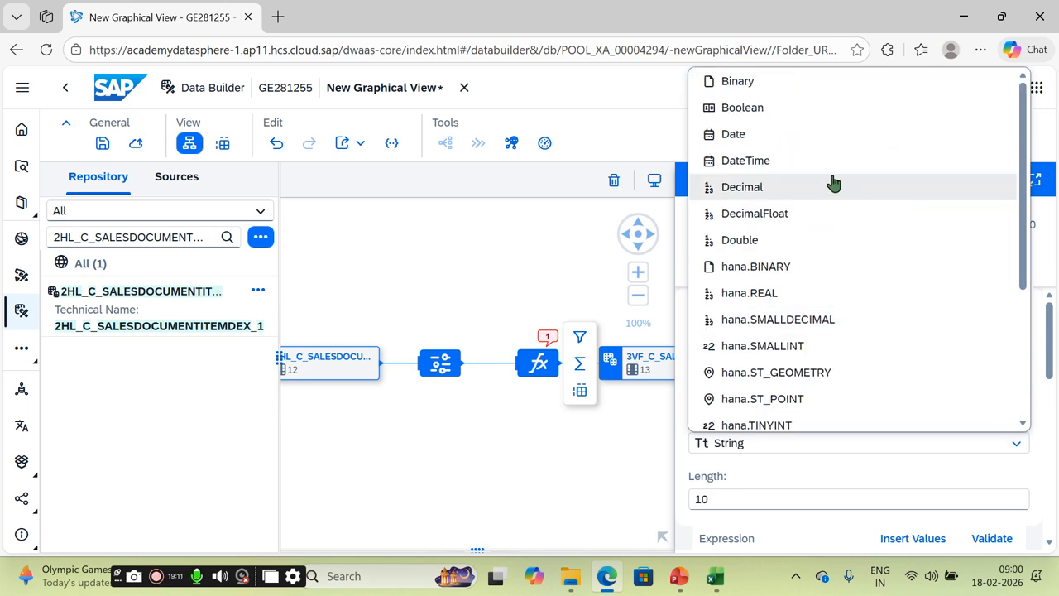
pyautogui.click(781, 190)
pyautogui.scroll(-1, 1051, 364)
pyautogui.scroll(-1, 1051, 373)
pyautogui.click(758, 419)
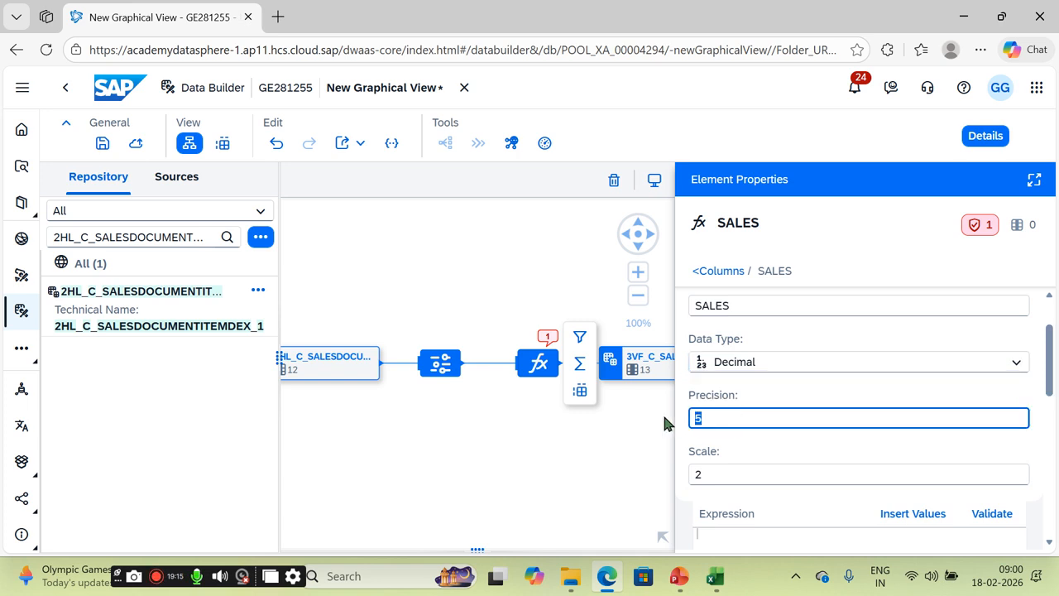
pyautogui.write('38')
pyautogui.moveTo(1049, 358); pyautogui.dragTo(1056, 422)
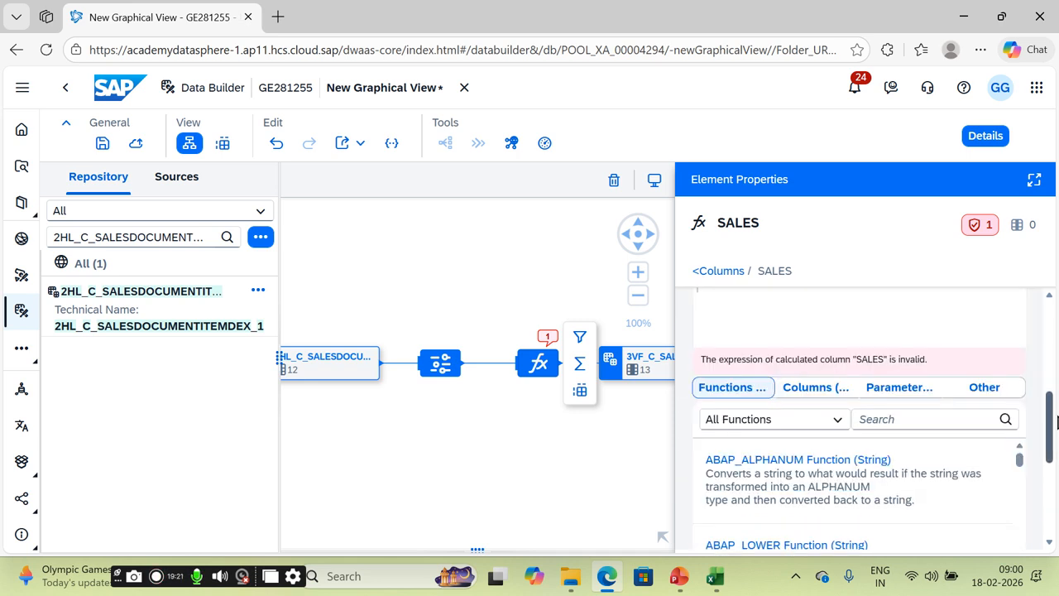
# Step: Enter the expression OrderQuantity*NetPriceAmount for SALES and validate it
pyautogui.click(813, 389)
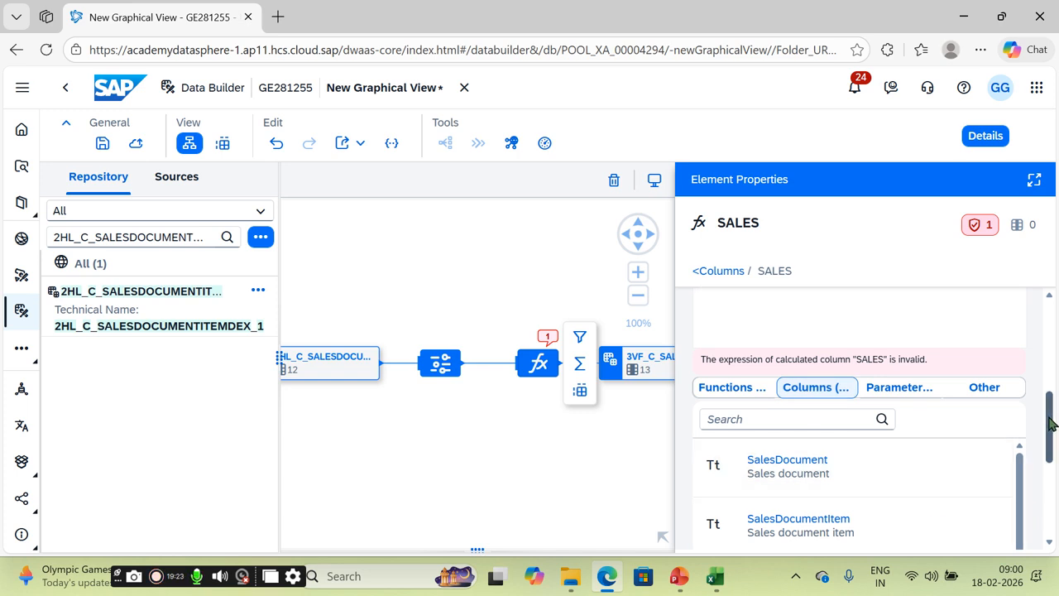
pyautogui.scroll(-2, 1048, 427)
pyautogui.moveTo(1021, 417); pyautogui.dragTo(1021, 508)
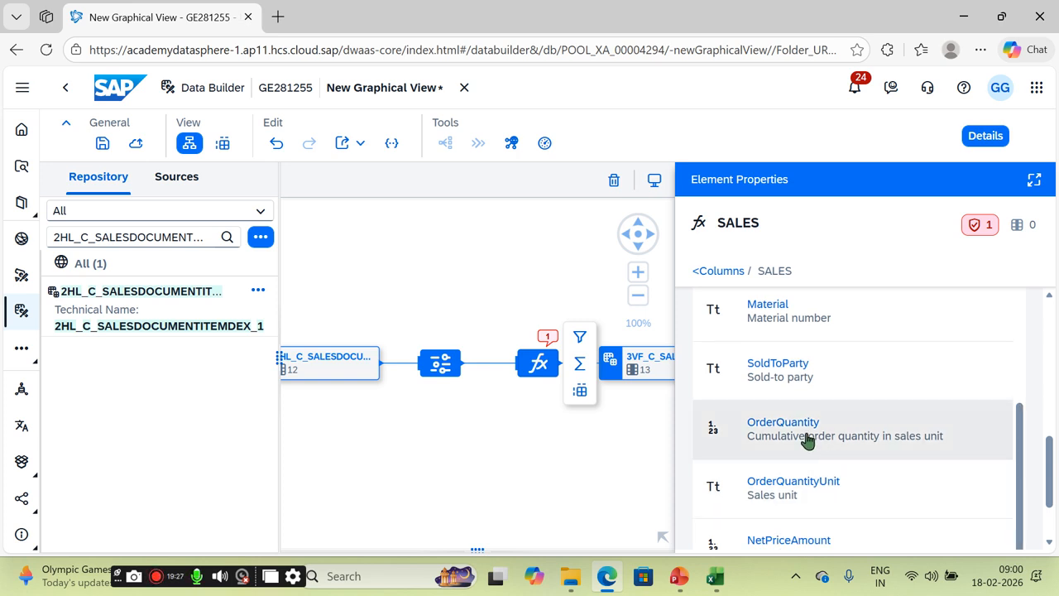
pyautogui.click(918, 438)
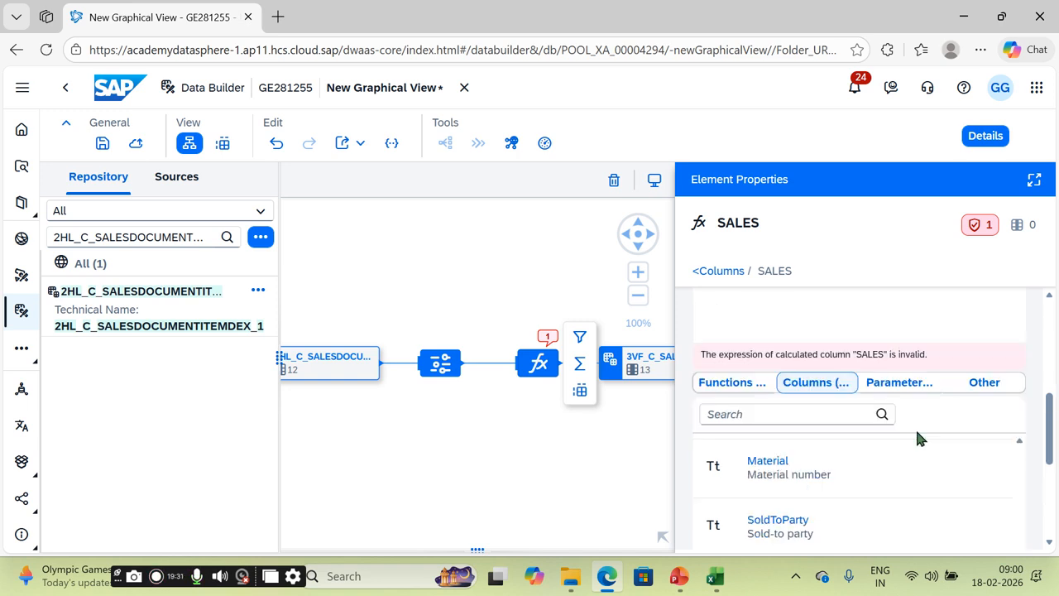
pyautogui.scroll(5, 904, 327)
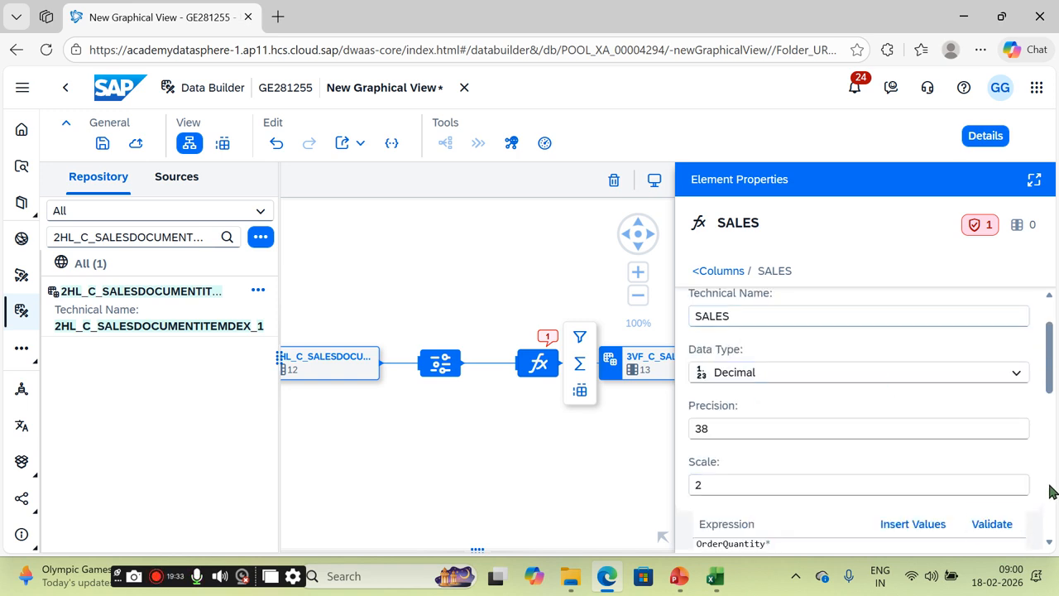
pyautogui.scroll(-10, 1051, 519)
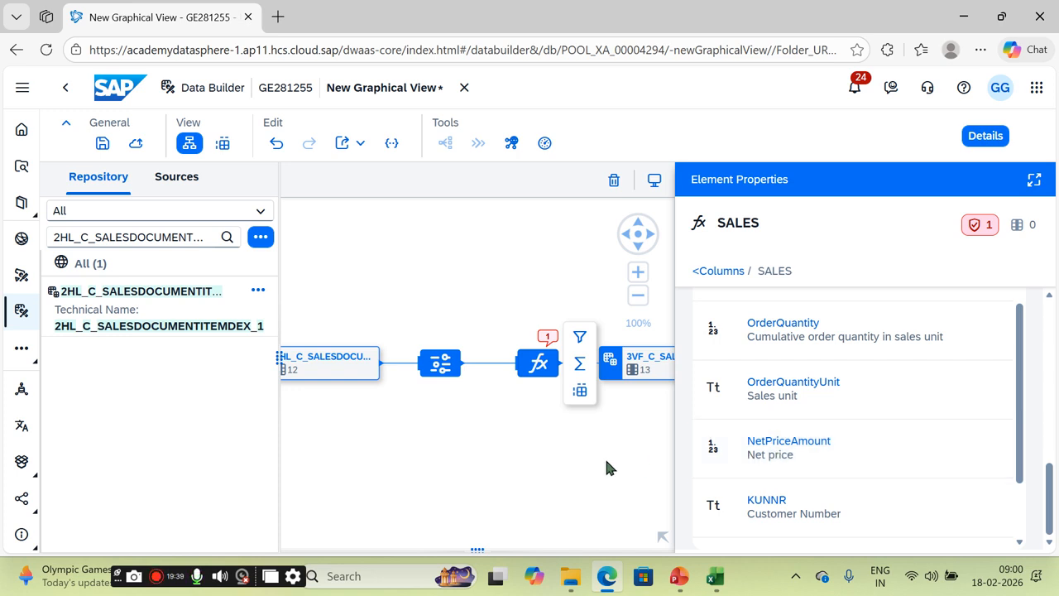
pyautogui.scroll(10, 935, 449)
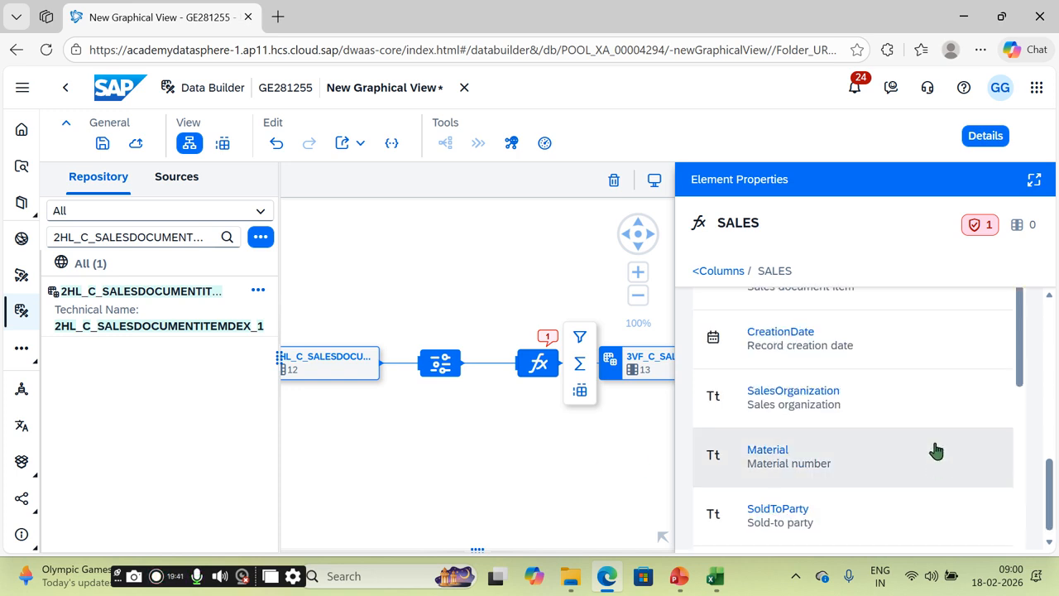
pyautogui.scroll(-3, 936, 449)
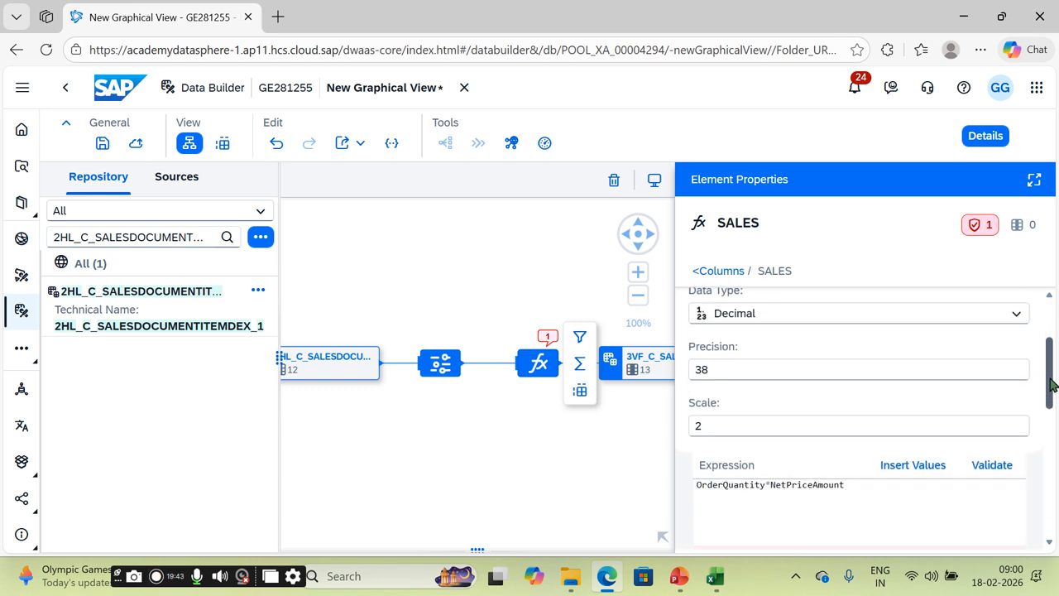
pyautogui.click(996, 466)
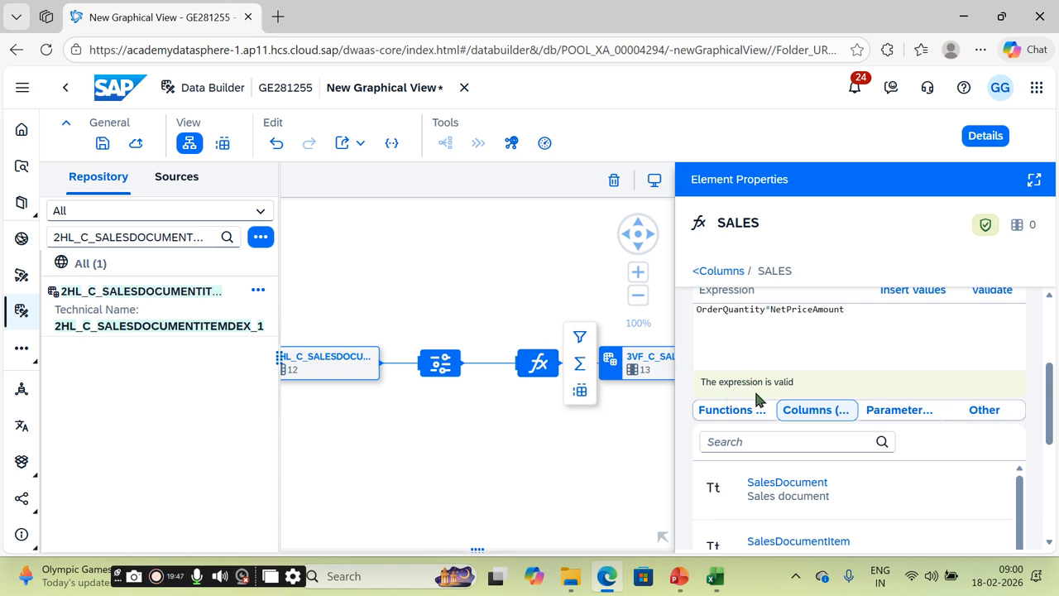
pyautogui.scroll(3, 1048, 408)
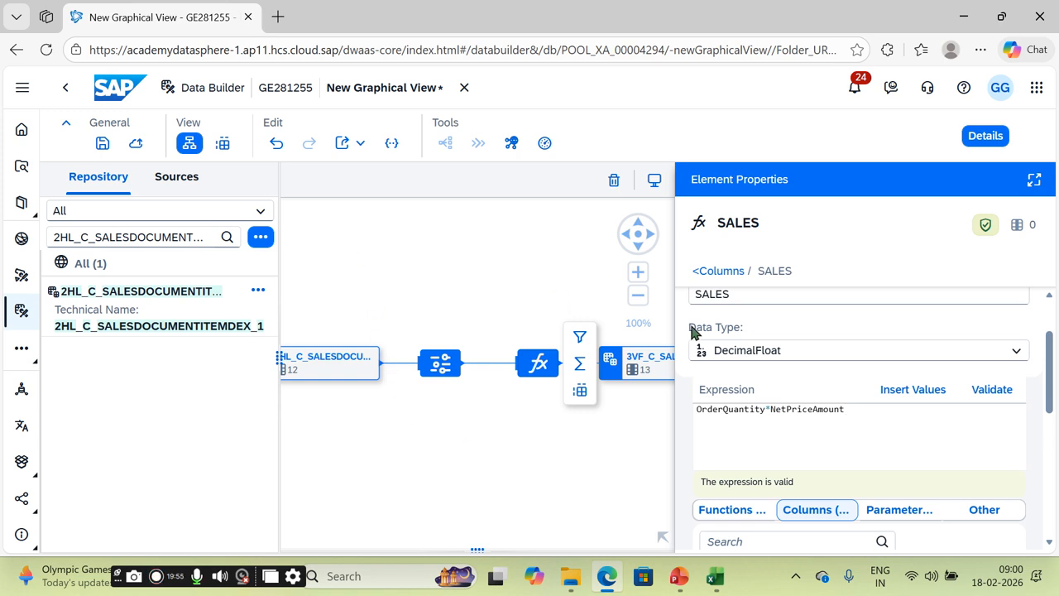
pyautogui.click(705, 271)
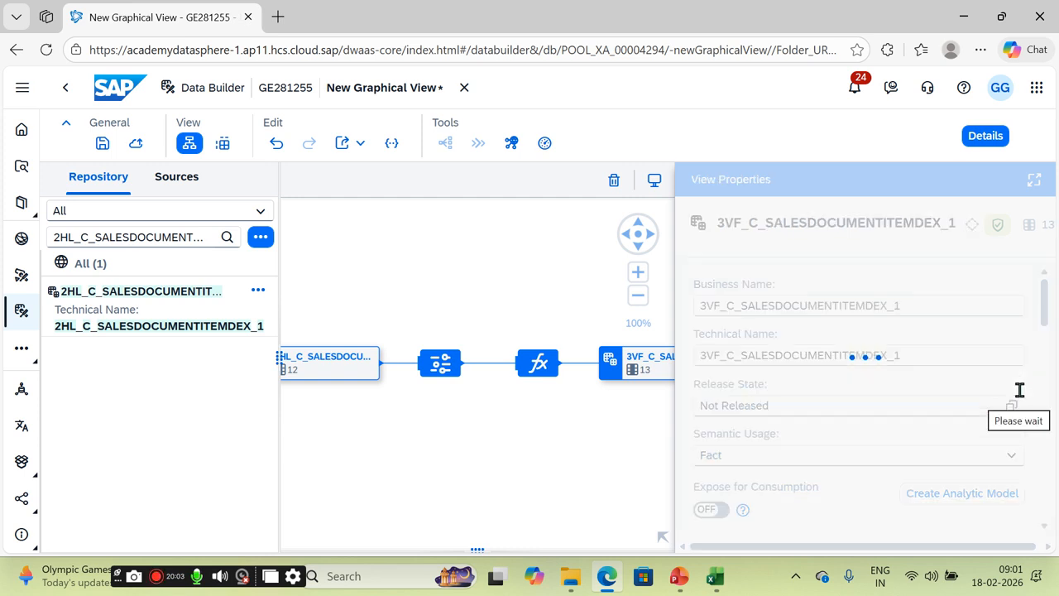
# Step: Change Cumulative order quantity, Net price and SALES from attributes to measures
pyautogui.moveTo(1057, 313); pyautogui.dragTo(1056, 391)
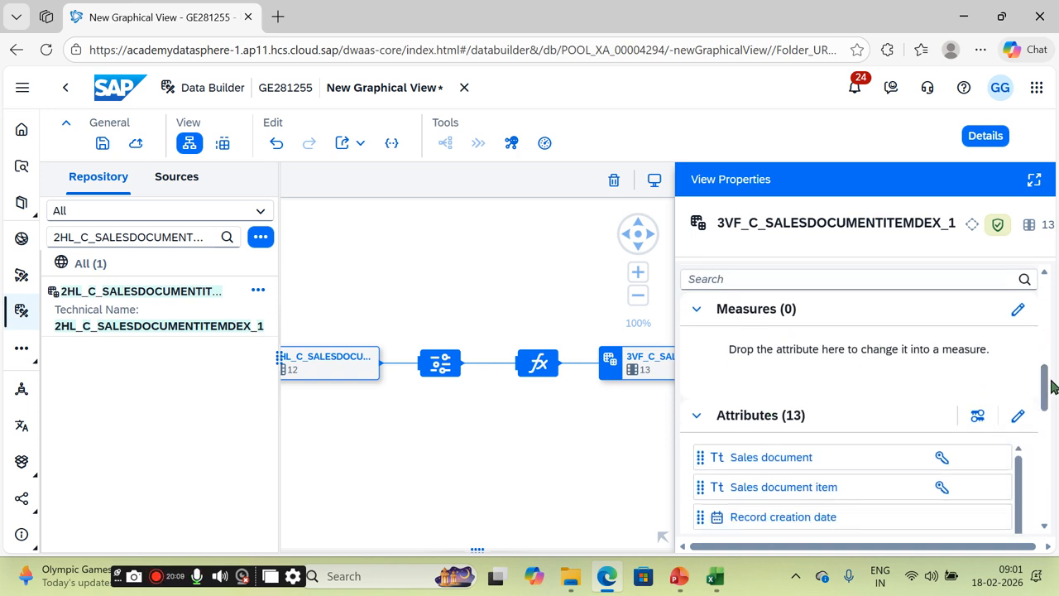
pyautogui.moveTo(1048, 373); pyautogui.dragTo(1048, 420)
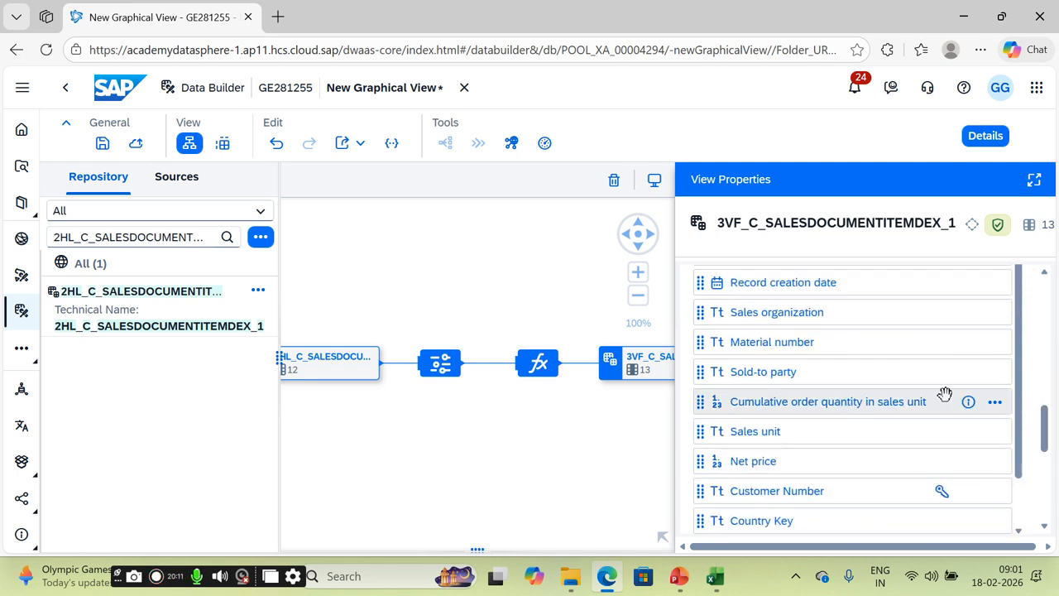
pyautogui.click(995, 402)
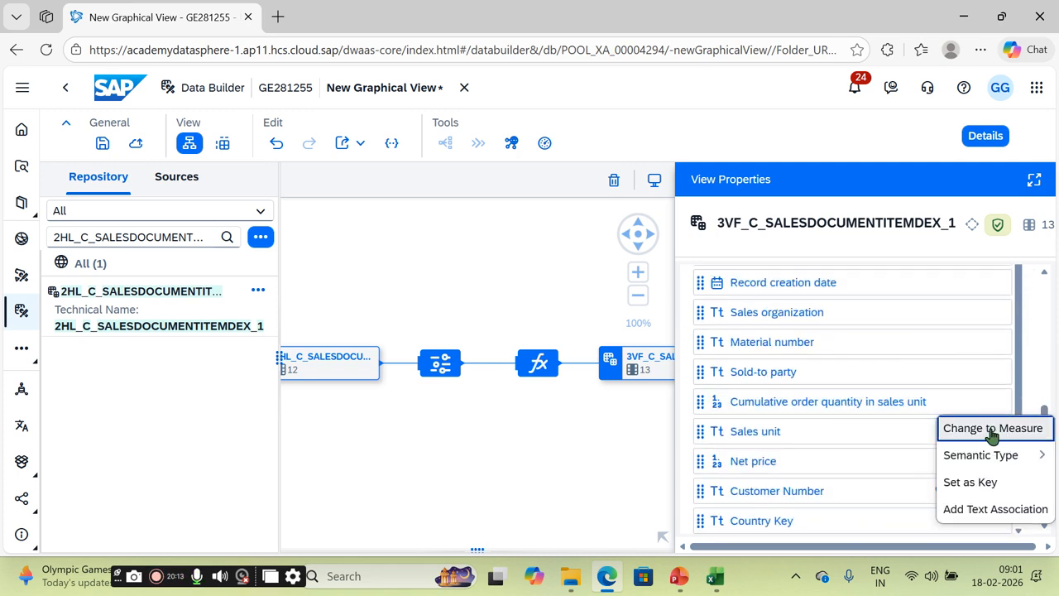
pyautogui.click(993, 429)
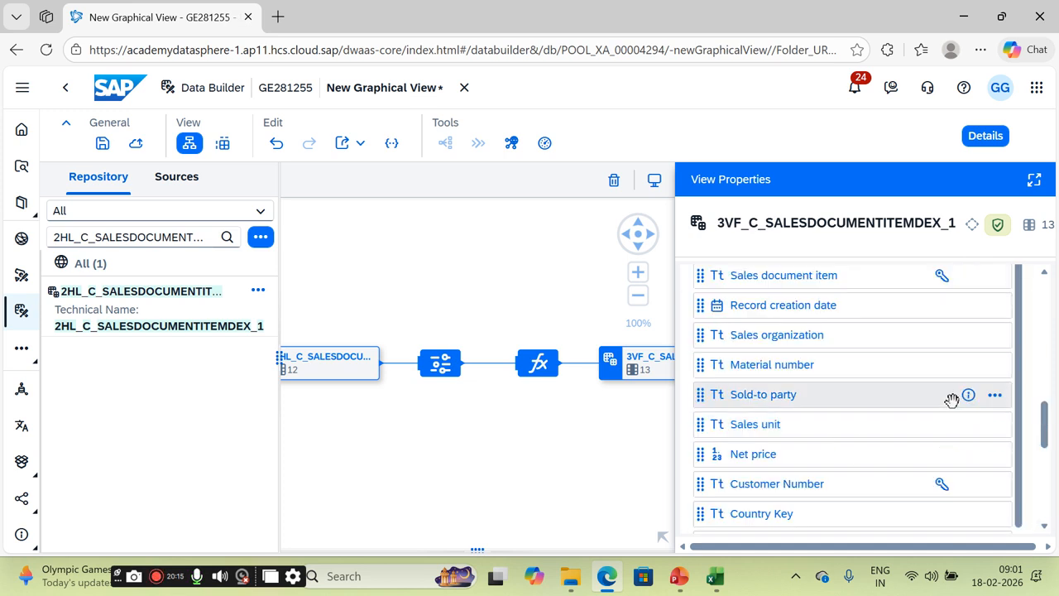
pyautogui.click(993, 454)
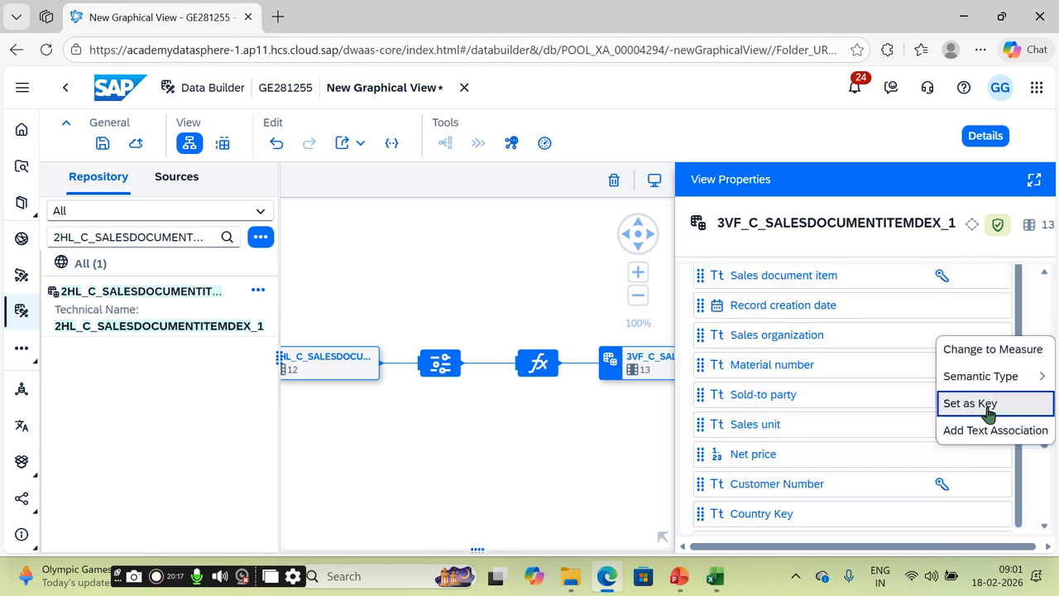
pyautogui.click(985, 351)
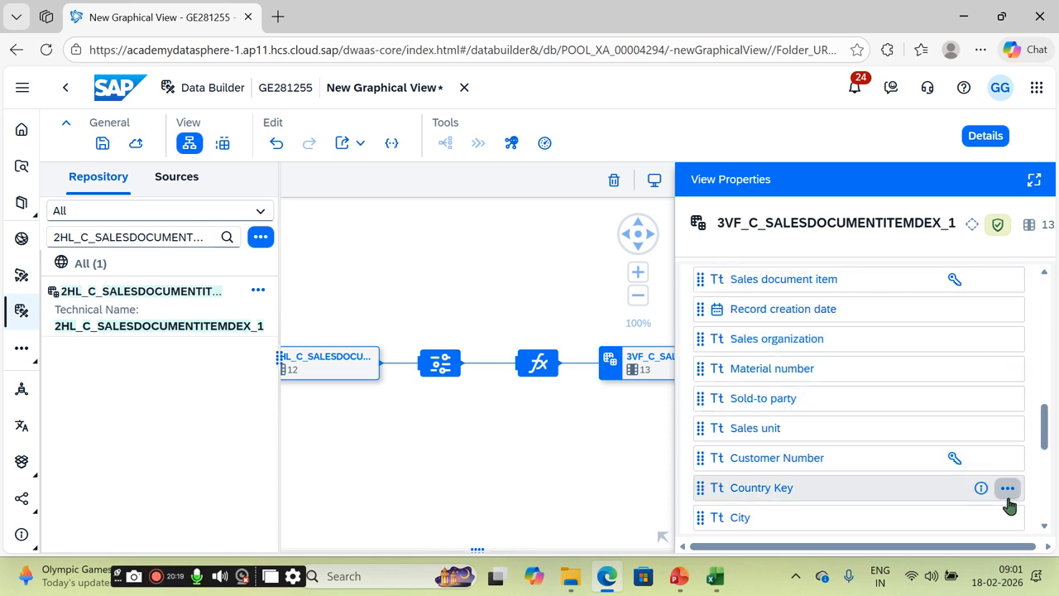
pyautogui.scroll(-3, 1042, 427)
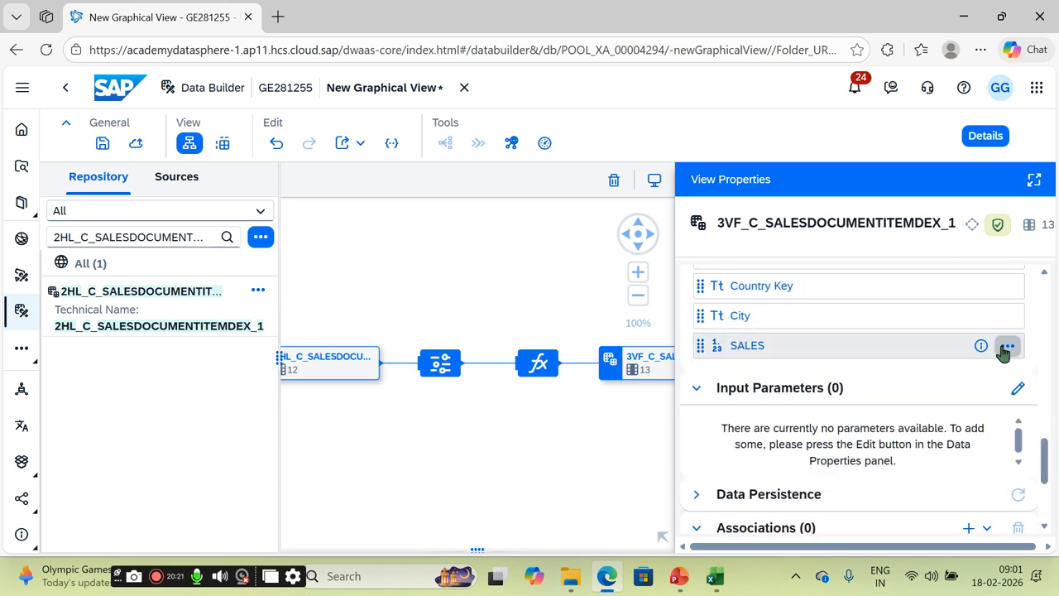
pyautogui.click(1004, 347)
pyautogui.click(1002, 374)
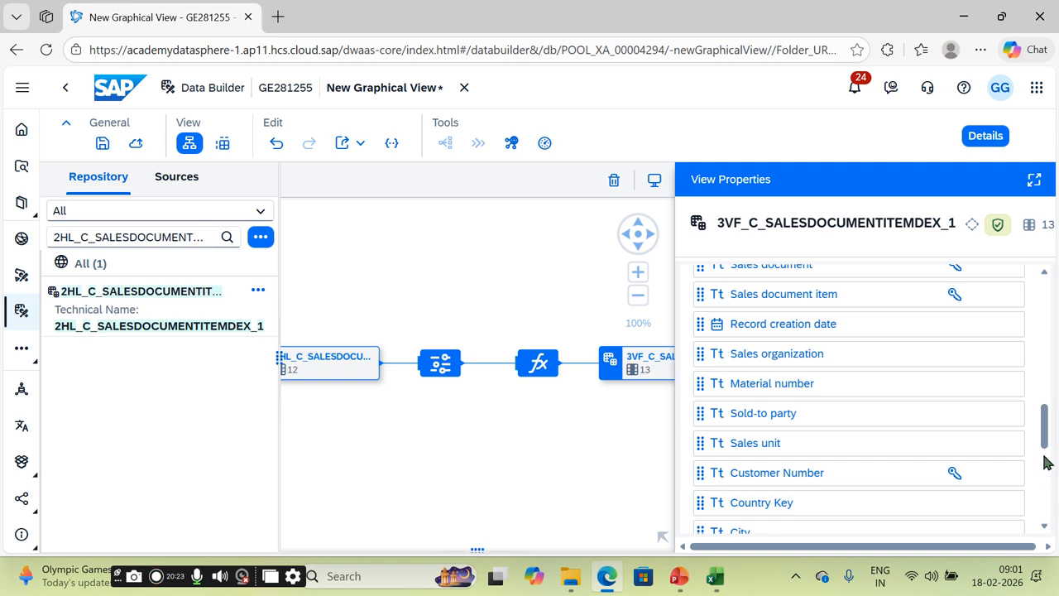
# Step: Review the view properties and expand the Dependent Objects section
pyautogui.scroll(-3, 1042, 439)
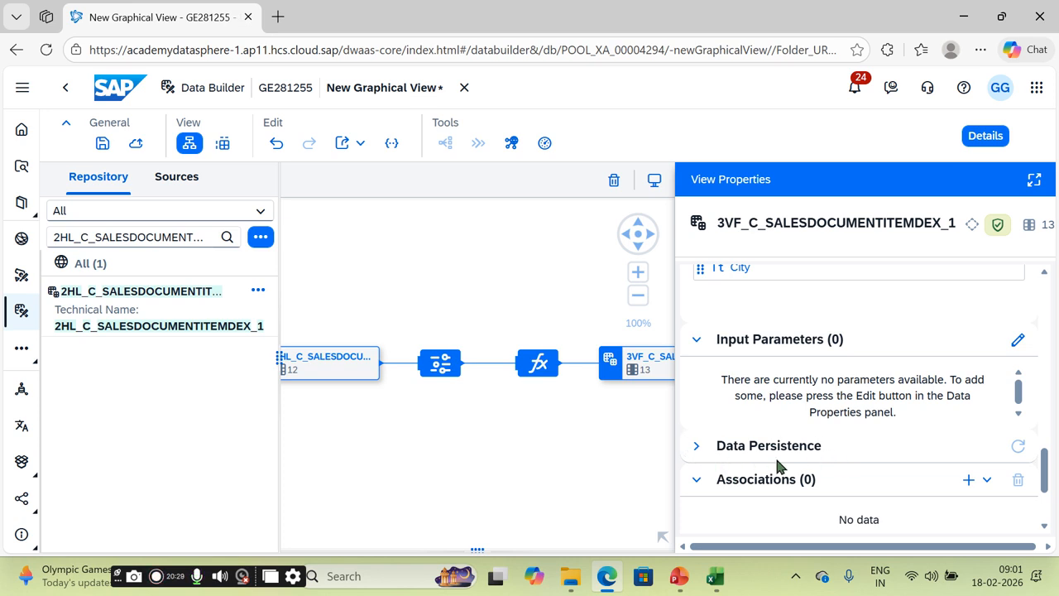
pyautogui.moveTo(1054, 468); pyautogui.dragTo(1049, 492)
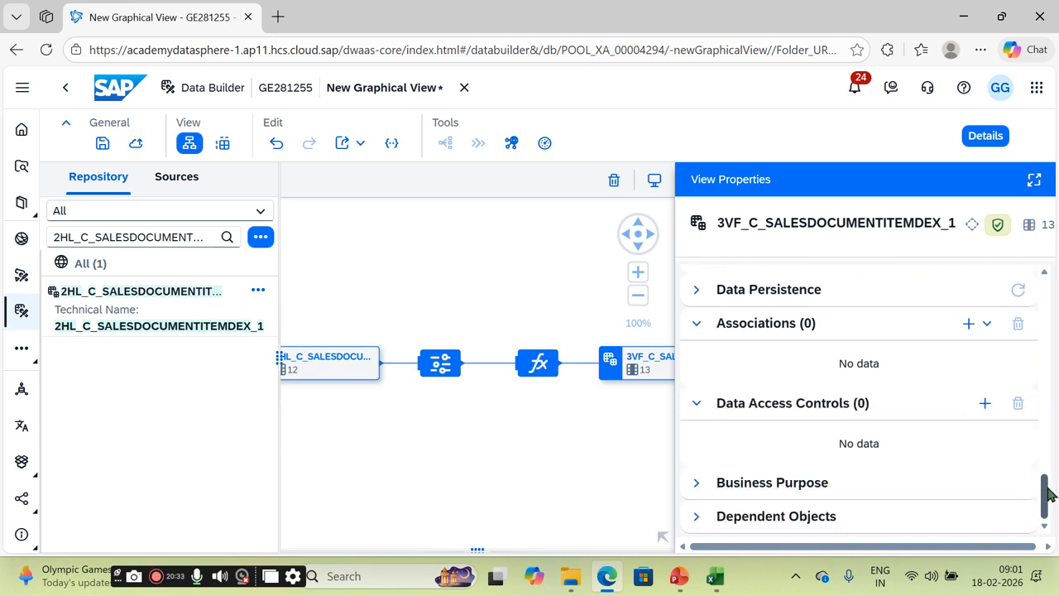
pyautogui.click(697, 518)
pyautogui.moveTo(1043, 476); pyautogui.dragTo(1048, 313)
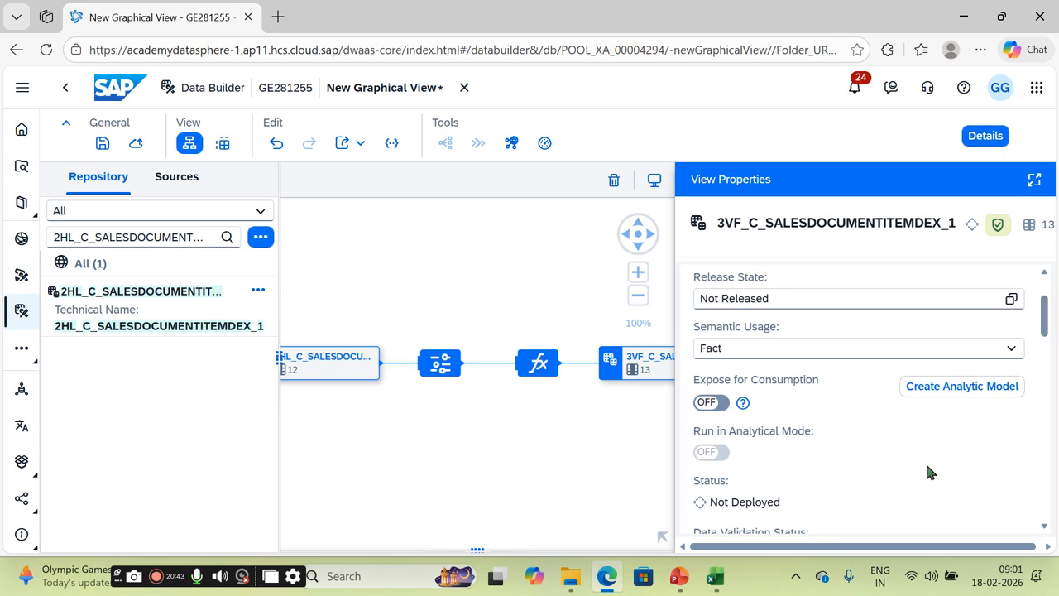
pyautogui.scroll(-5, 852, 468)
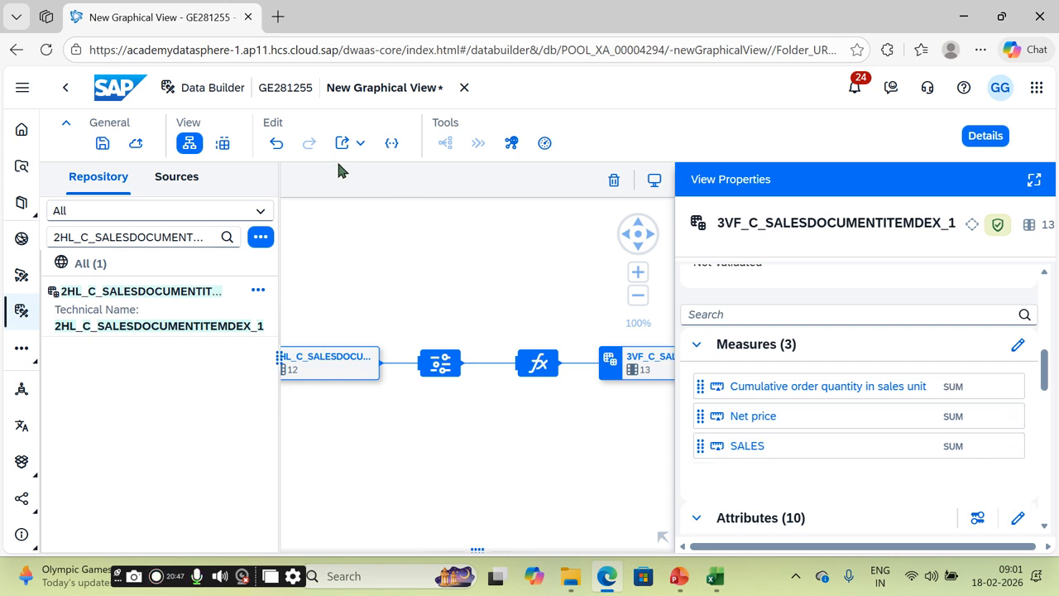
# Step: Save the view under the name 3VF_C_SALESDOCUMENTITEMDEX_1
pyautogui.click(103, 143)
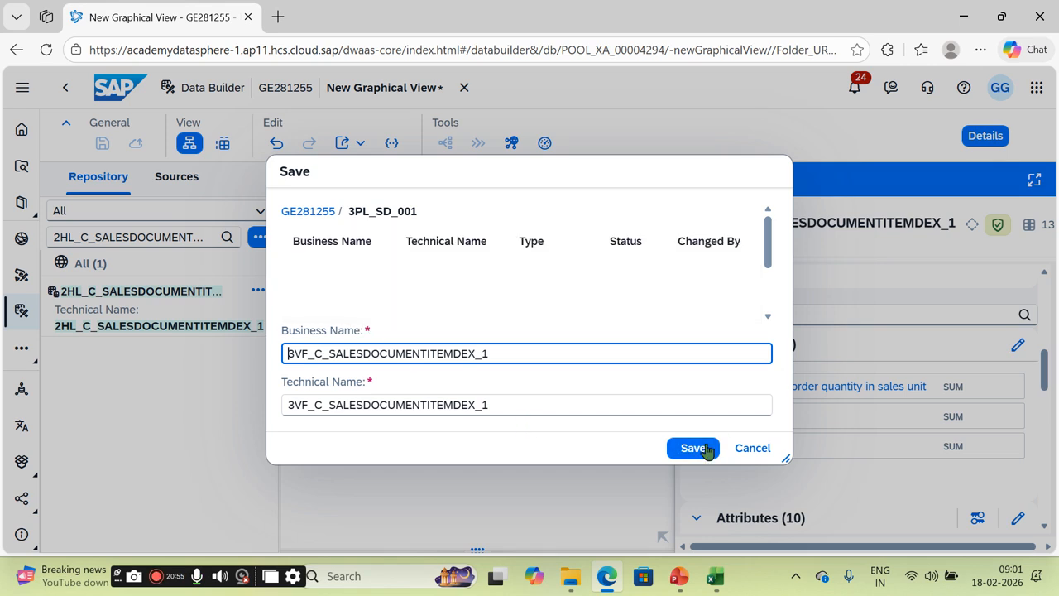
pyautogui.click(686, 454)
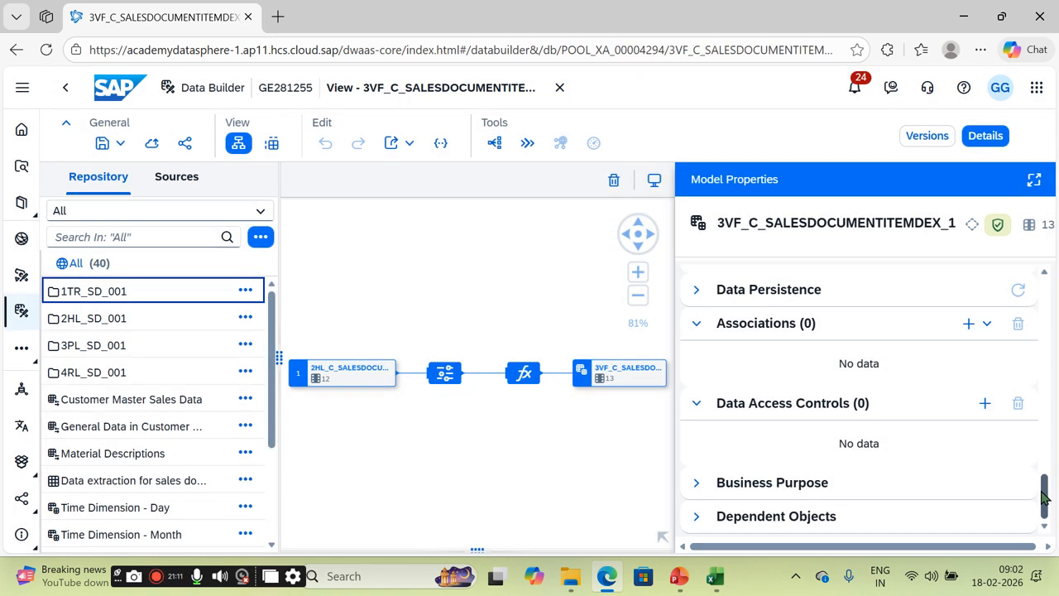
pyautogui.scroll(15, 944, 430)
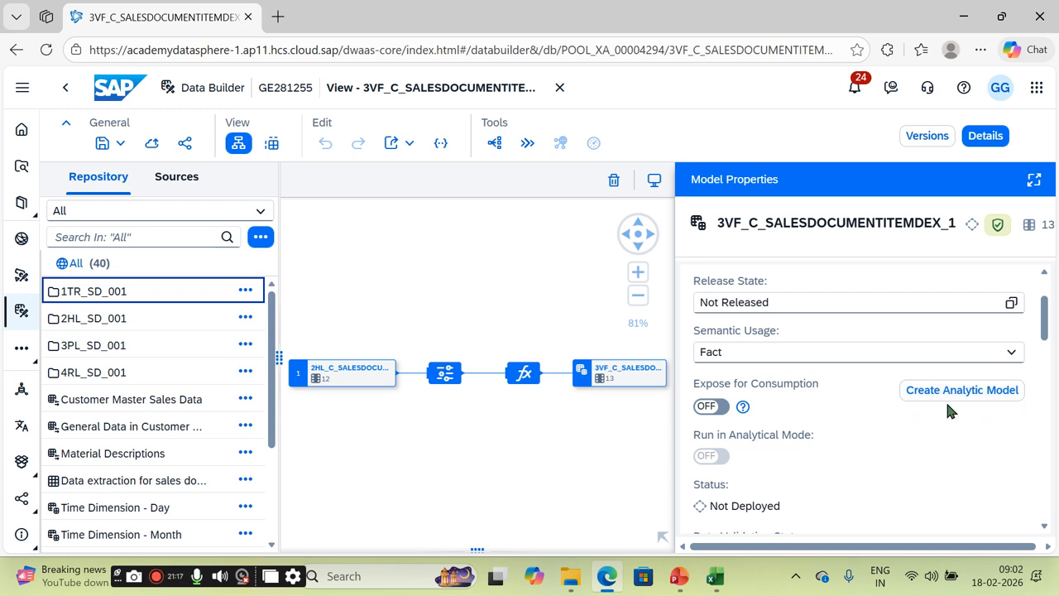
pyautogui.click(1009, 356)
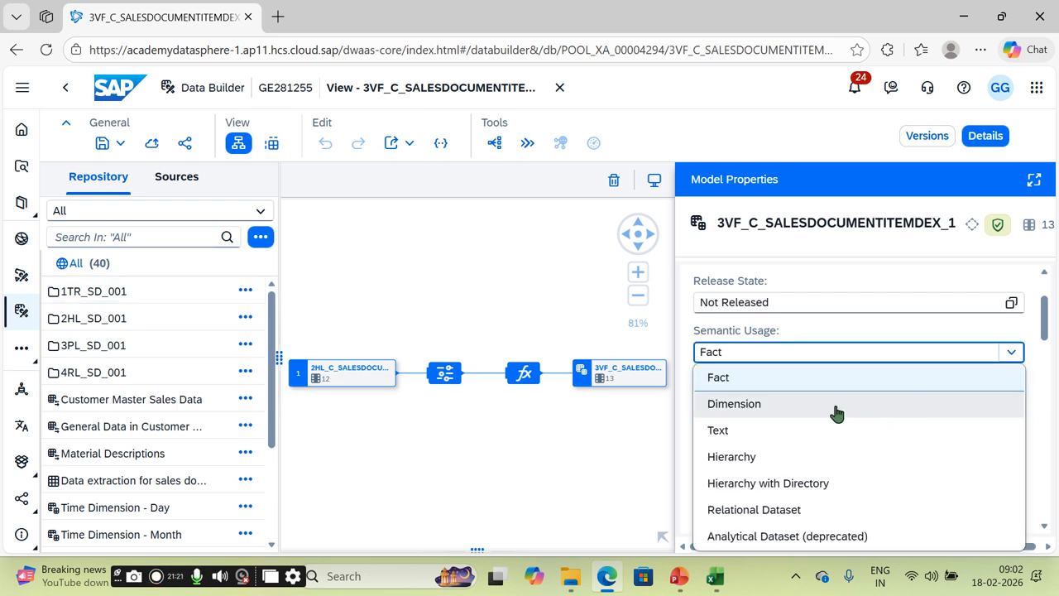
pyautogui.click(806, 509)
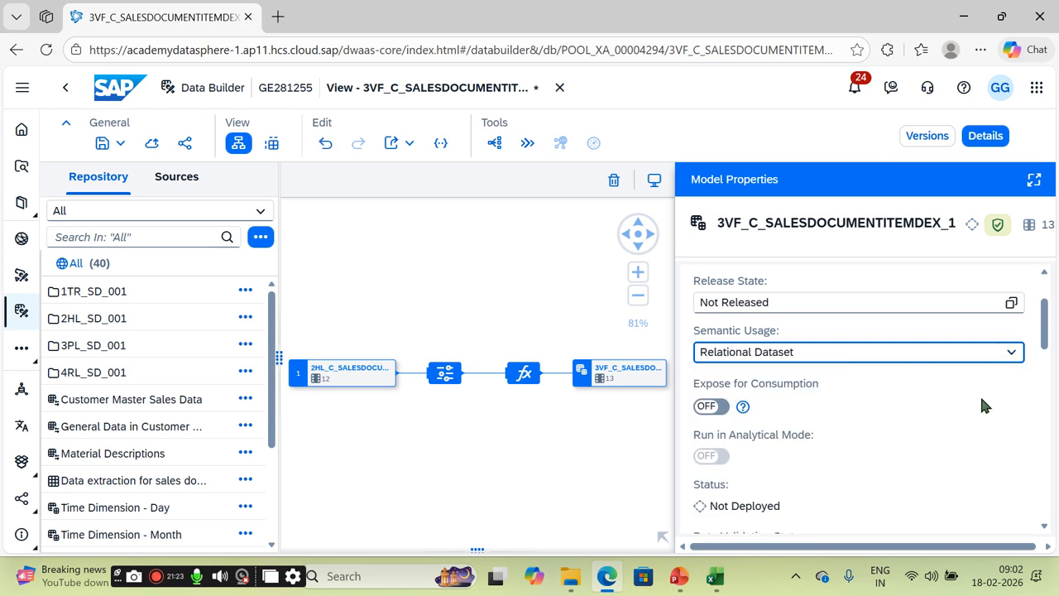
pyautogui.click(1014, 353)
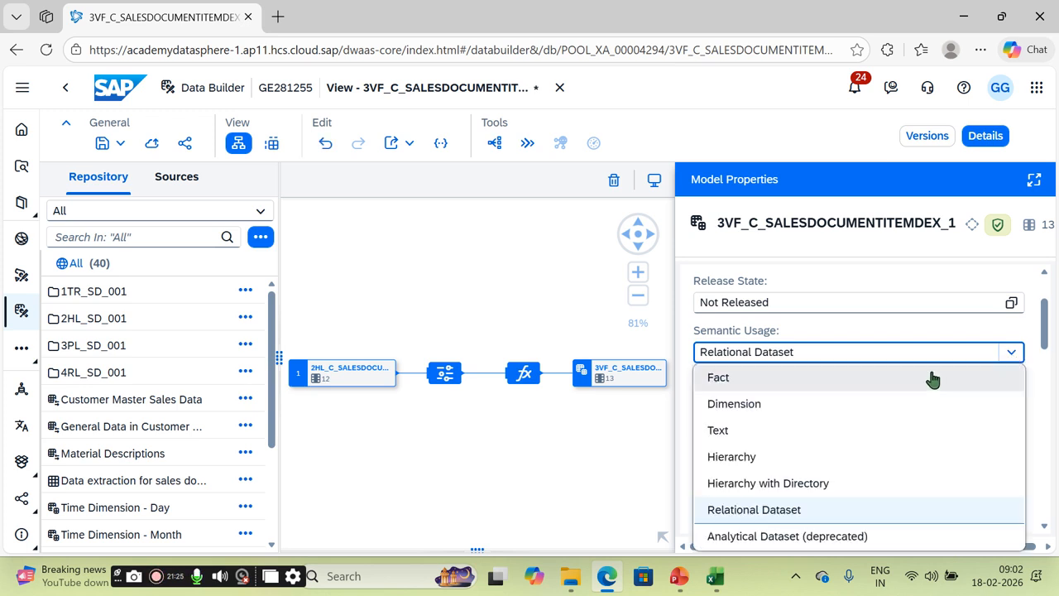
pyautogui.click(832, 382)
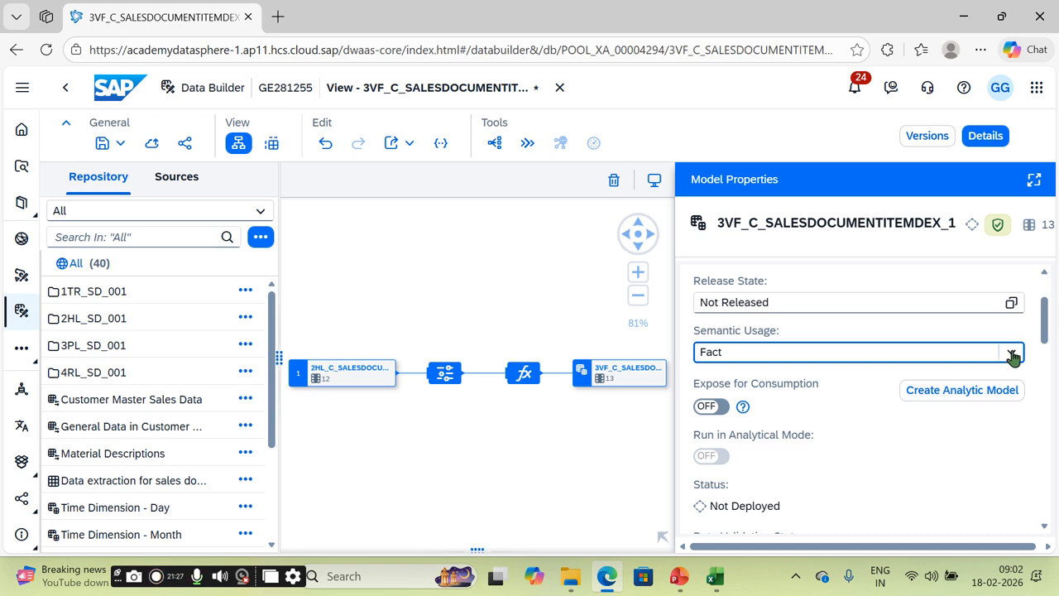
pyautogui.click(1011, 353)
pyautogui.click(870, 403)
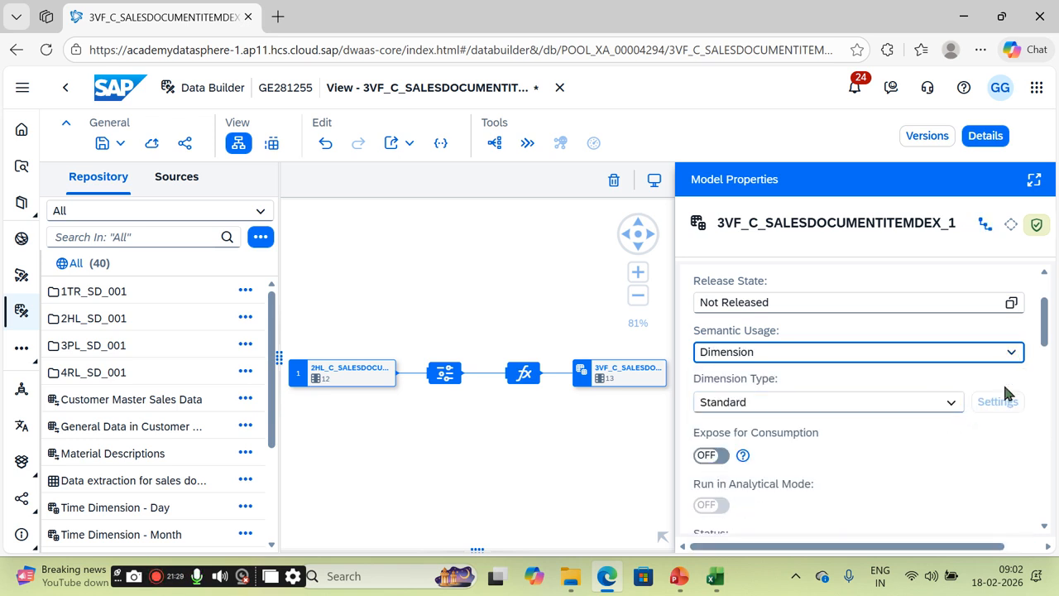
pyautogui.click(1013, 354)
pyautogui.click(826, 431)
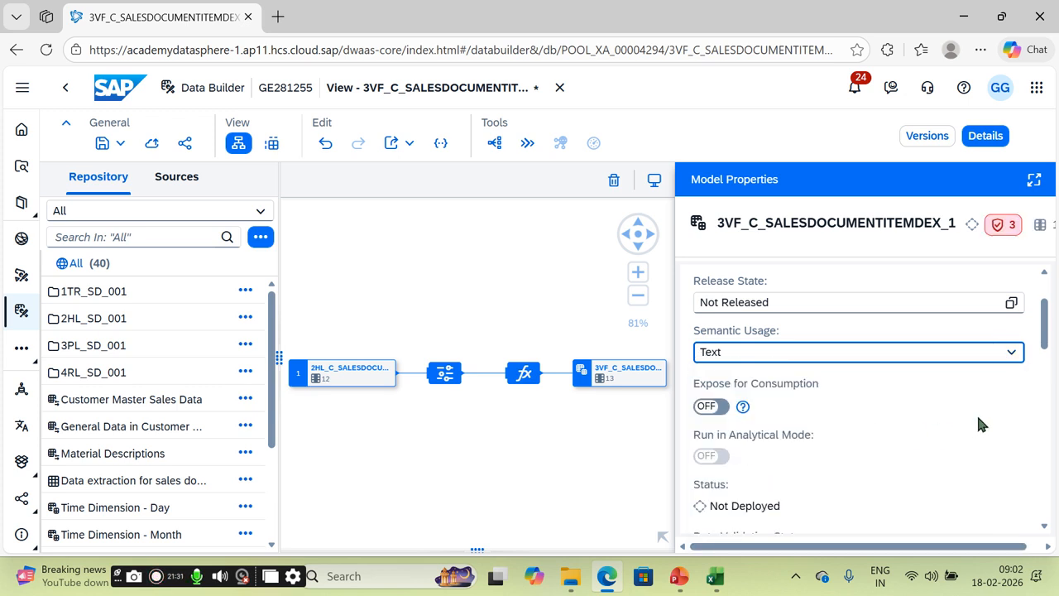
pyautogui.click(1013, 354)
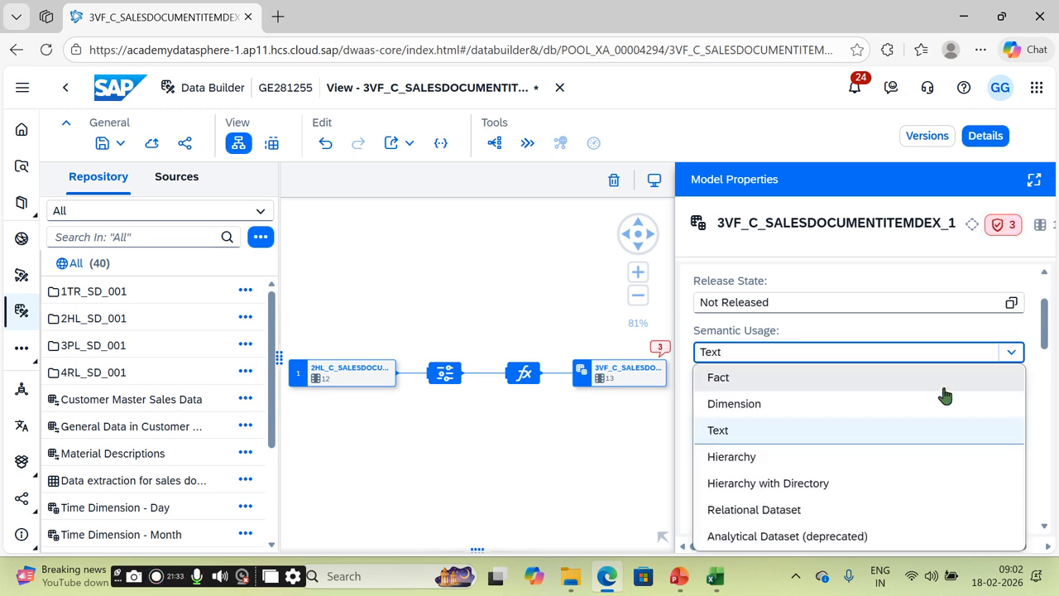
pyautogui.click(837, 458)
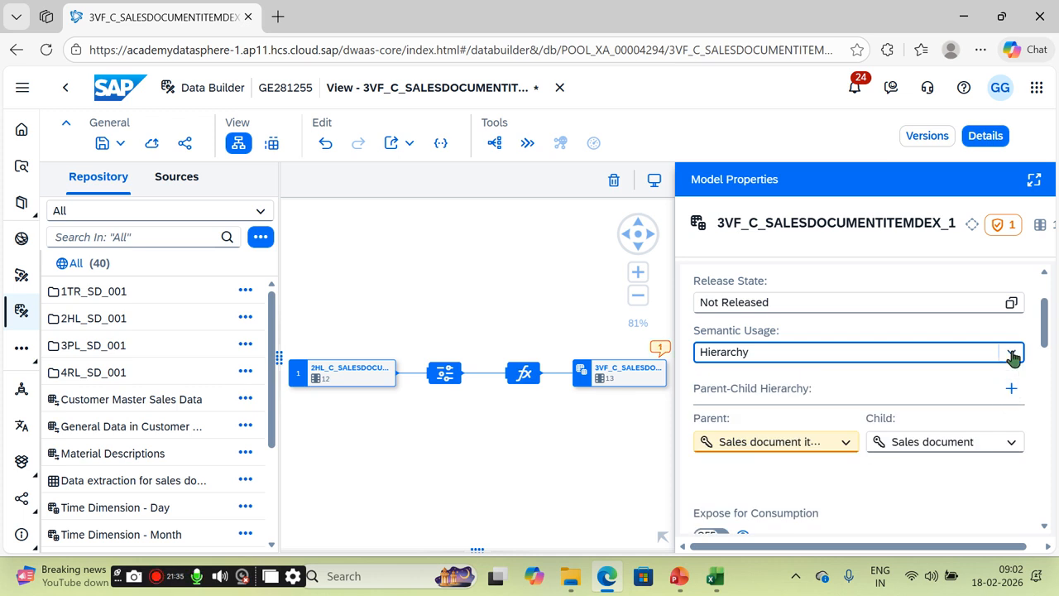
pyautogui.click(1013, 353)
pyautogui.click(757, 379)
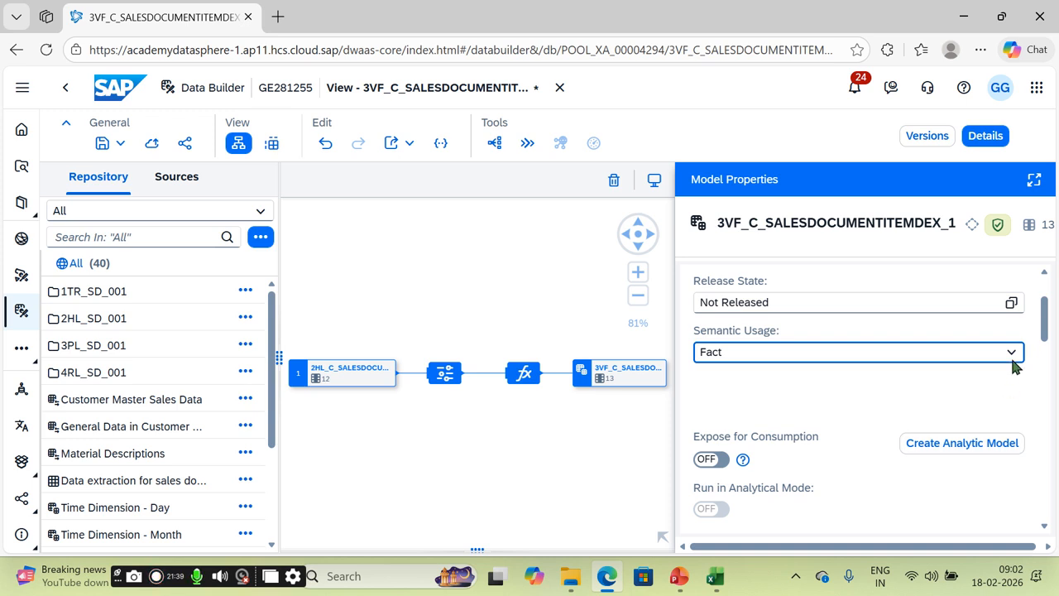
# Step: Apply Change to Measure to Cumulative order quantity in sales unit, Net price and SALES
pyautogui.moveTo(1046, 318); pyautogui.dragTo(1050, 350)
pyautogui.moveTo(1053, 389); pyautogui.dragTo(1054, 430)
pyautogui.click(996, 434)
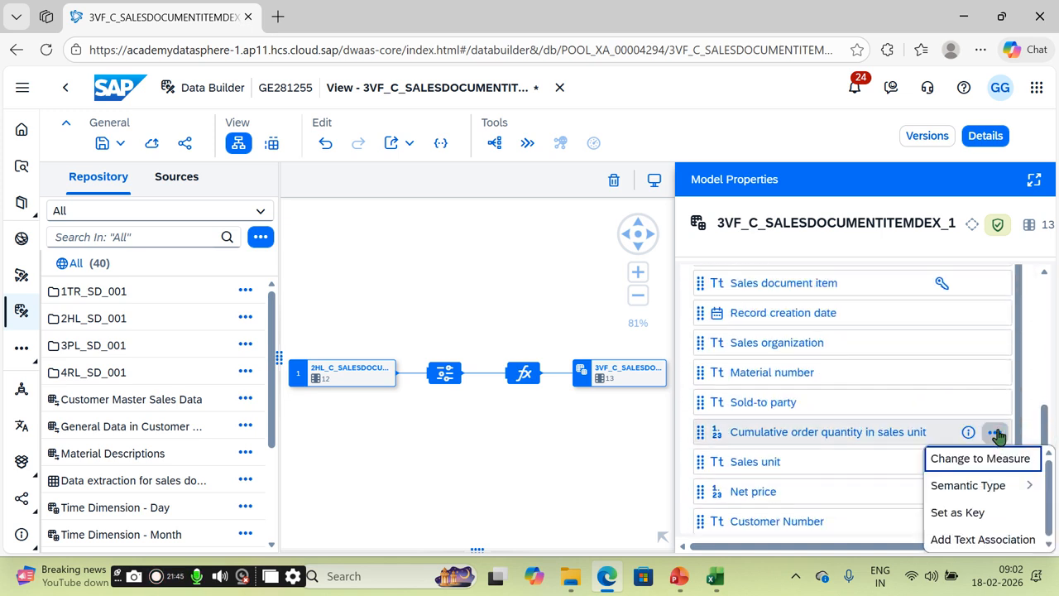
pyautogui.click(983, 459)
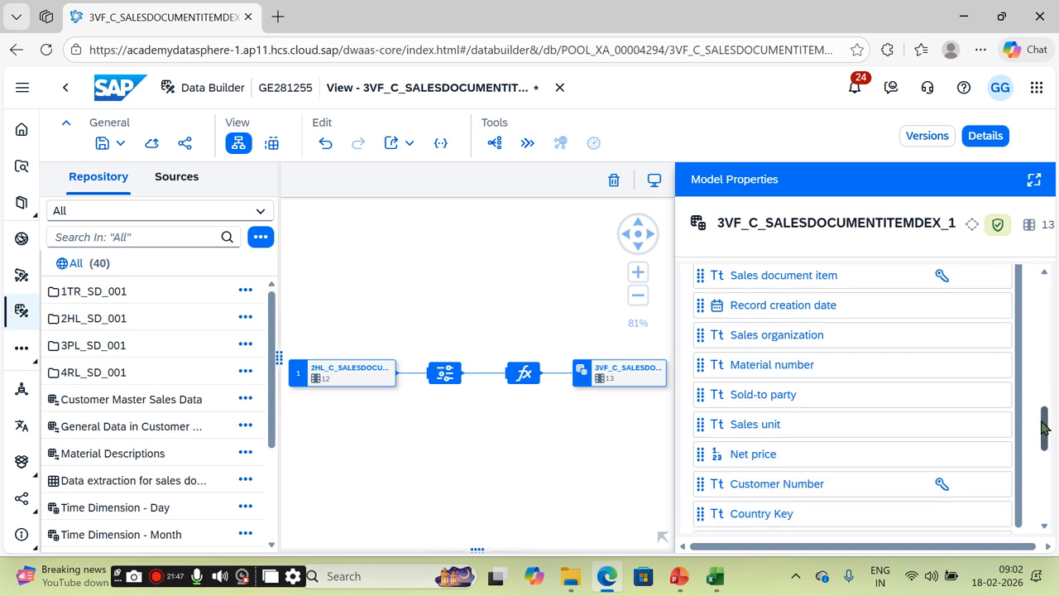
pyautogui.scroll(-1, 1045, 428)
pyautogui.click(996, 408)
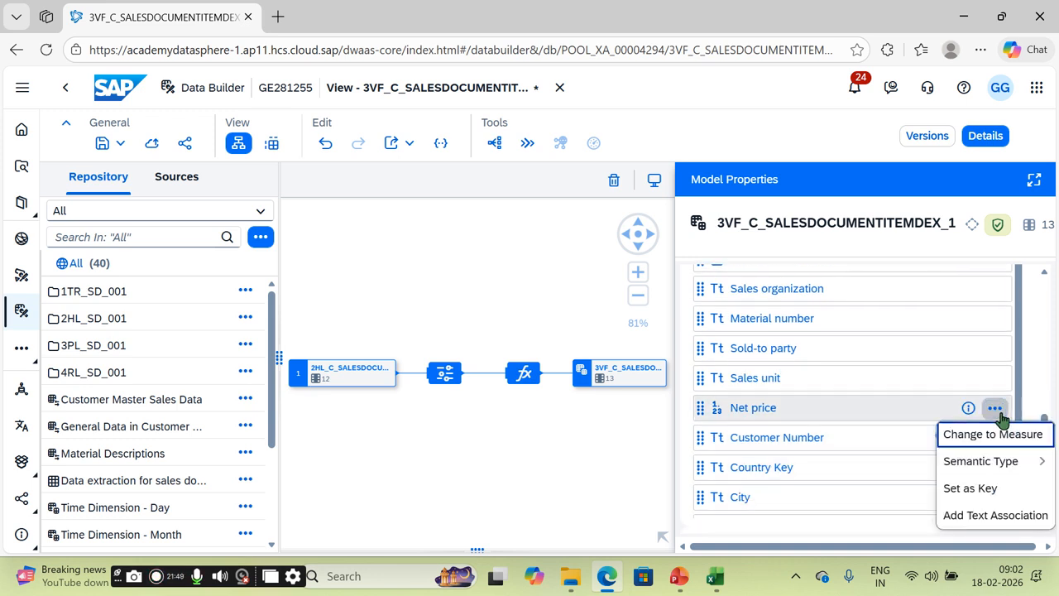
pyautogui.click(996, 433)
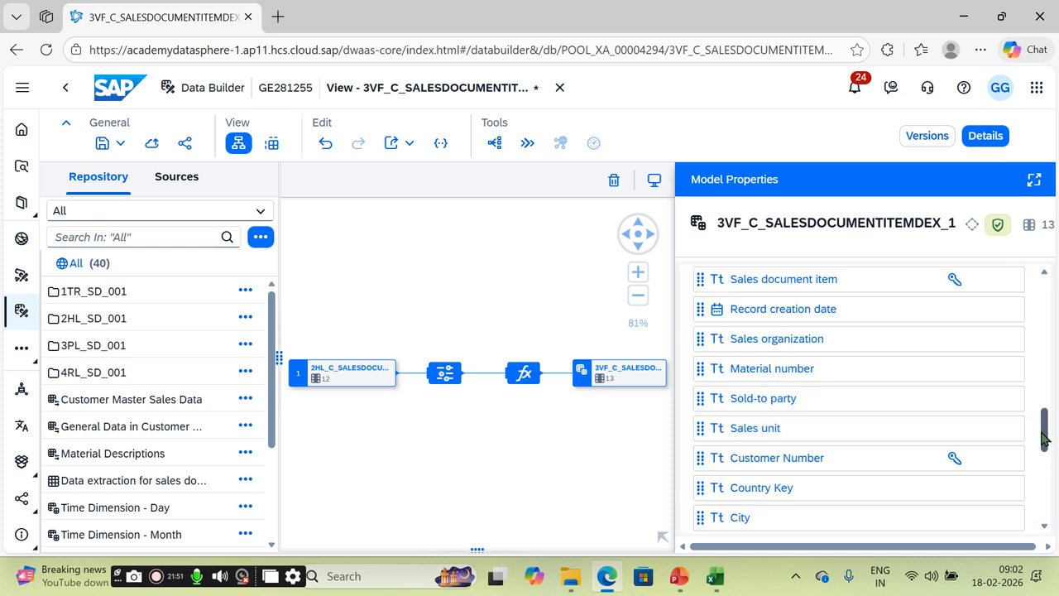
pyautogui.moveTo(1042, 428); pyautogui.dragTo(1042, 450)
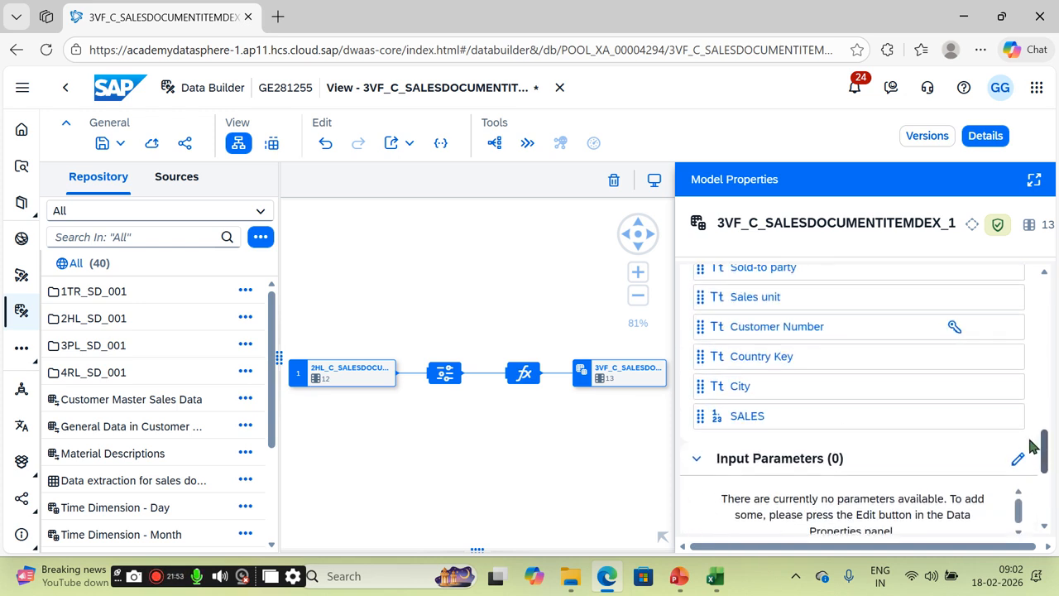
pyautogui.click(1008, 418)
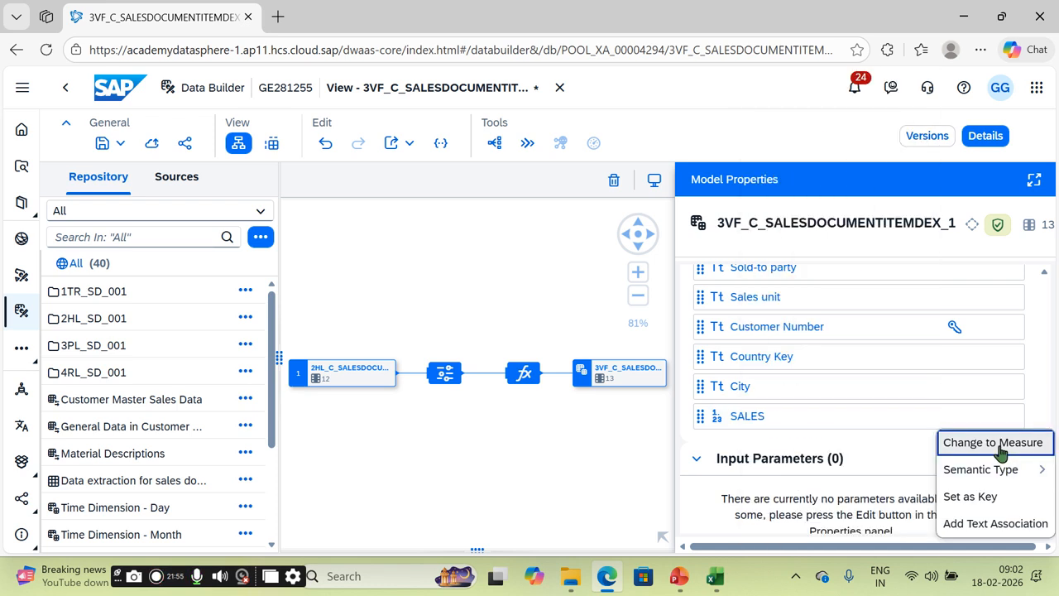
pyautogui.click(1002, 449)
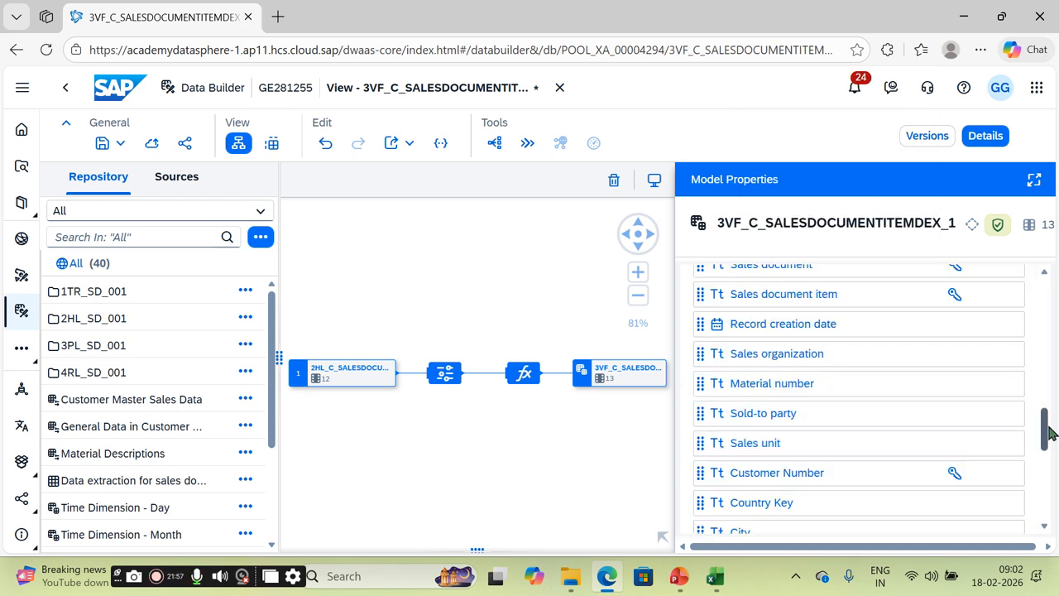
pyautogui.moveTo(1045, 431); pyautogui.dragTo(1043, 318)
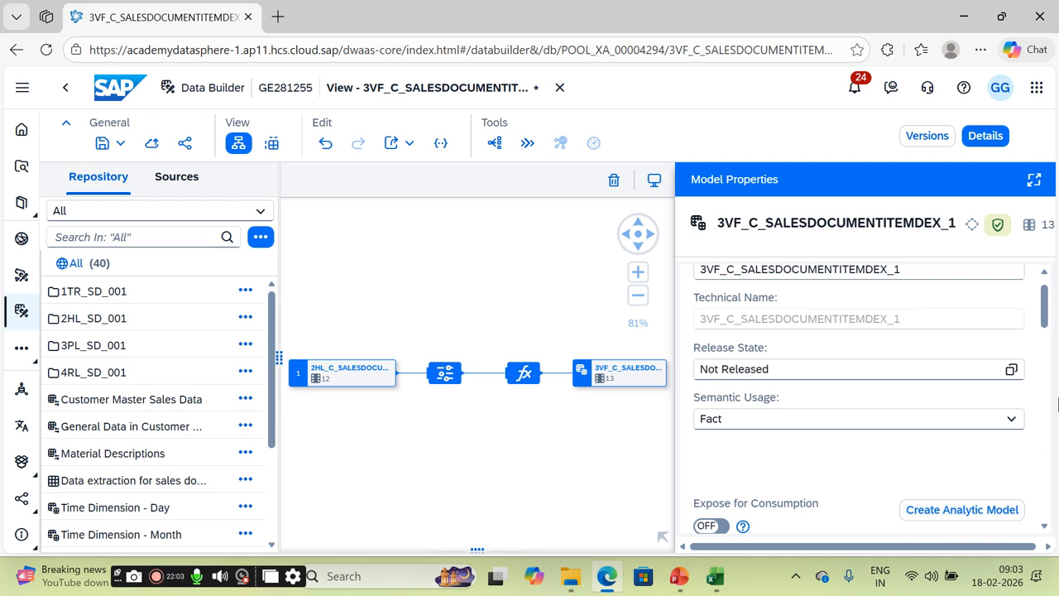
# Step: Switch on Expose for Consumption and Run in Analytical Mode in the model properties
pyautogui.scroll(-1, 1043, 304)
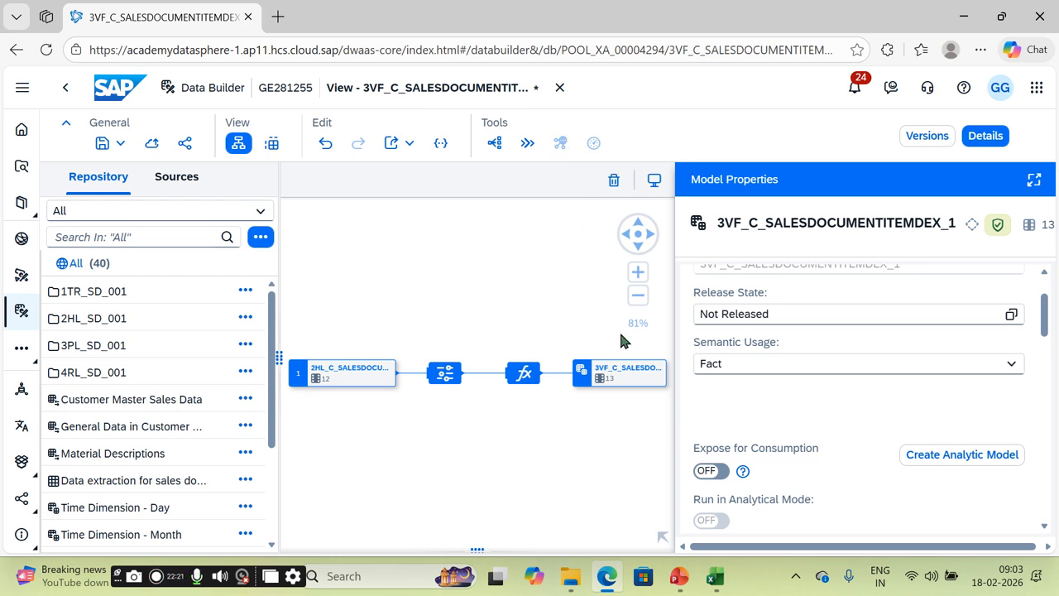
pyautogui.click(725, 470)
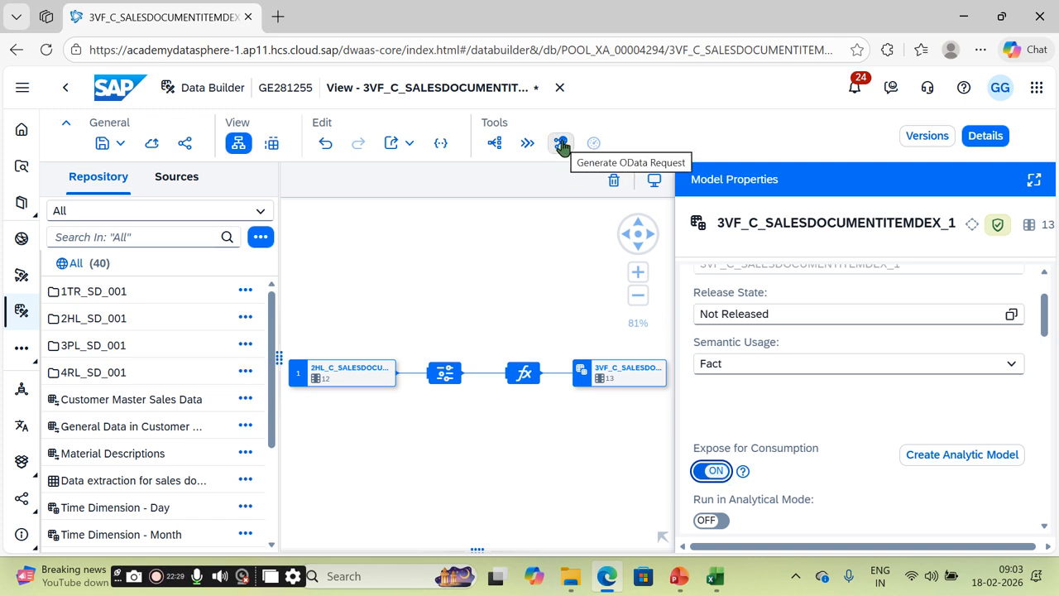
pyautogui.click(725, 523)
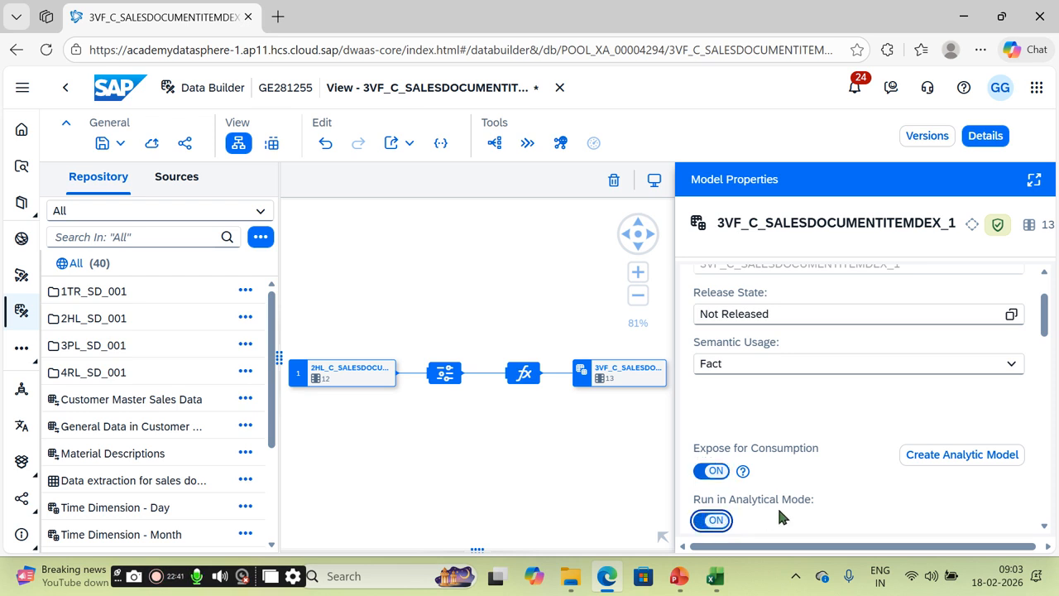
pyautogui.moveTo(1045, 326)
pyautogui.mouseDown()
pyautogui.moveTo(1047, 311)
pyautogui.moveTo(1047, 364)
pyautogui.moveTo(1047, 313)
pyautogui.mouseUp()
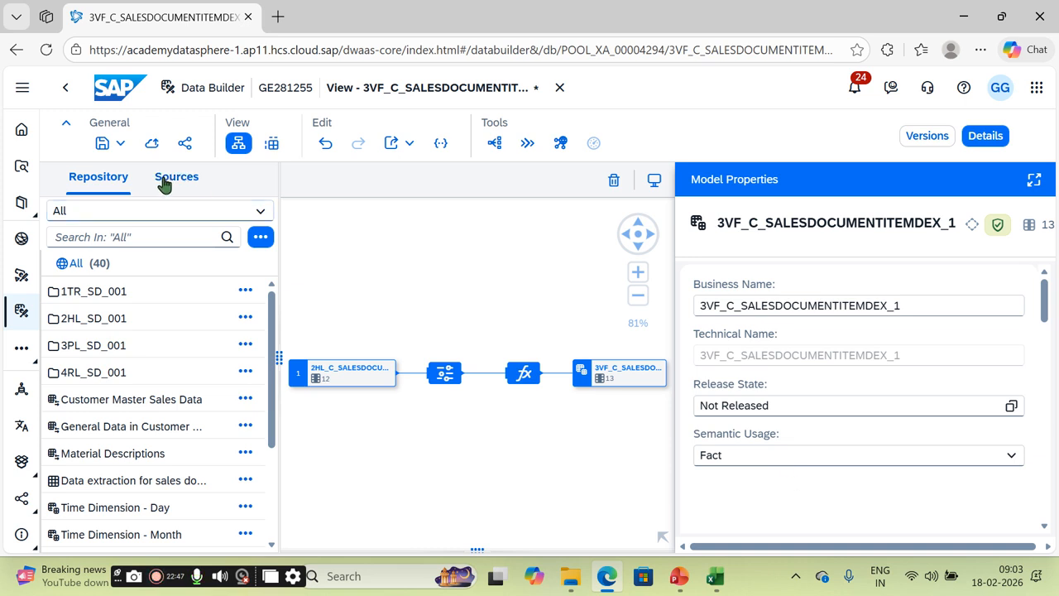
# Step: Save the 3VF_C_SALESDOCUMENTITEMDEX_1 fact view and deploy it
pyautogui.click(117, 146)
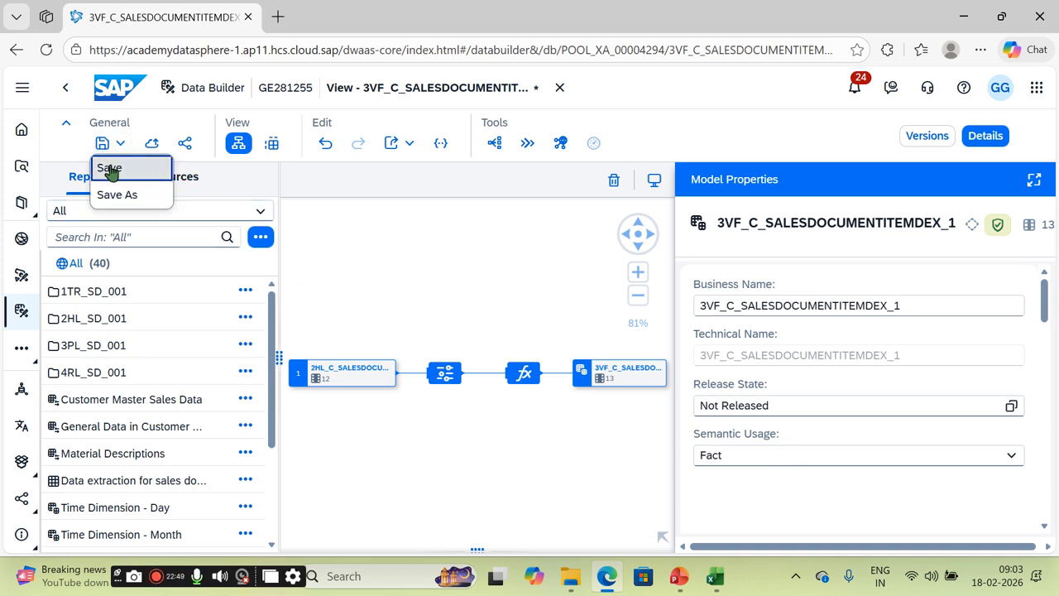
pyautogui.click(111, 171)
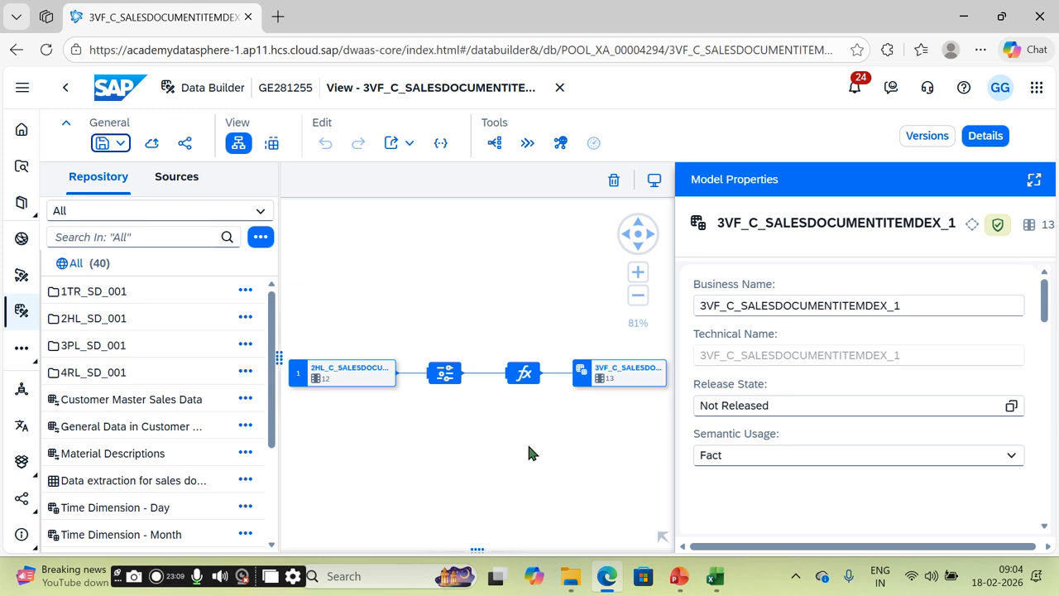
pyautogui.moveTo(1047, 301)
pyautogui.mouseDown()
pyautogui.moveTo(1058, 497)
pyautogui.moveTo(1056, 295)
pyautogui.mouseUp()
pyautogui.click(154, 145)
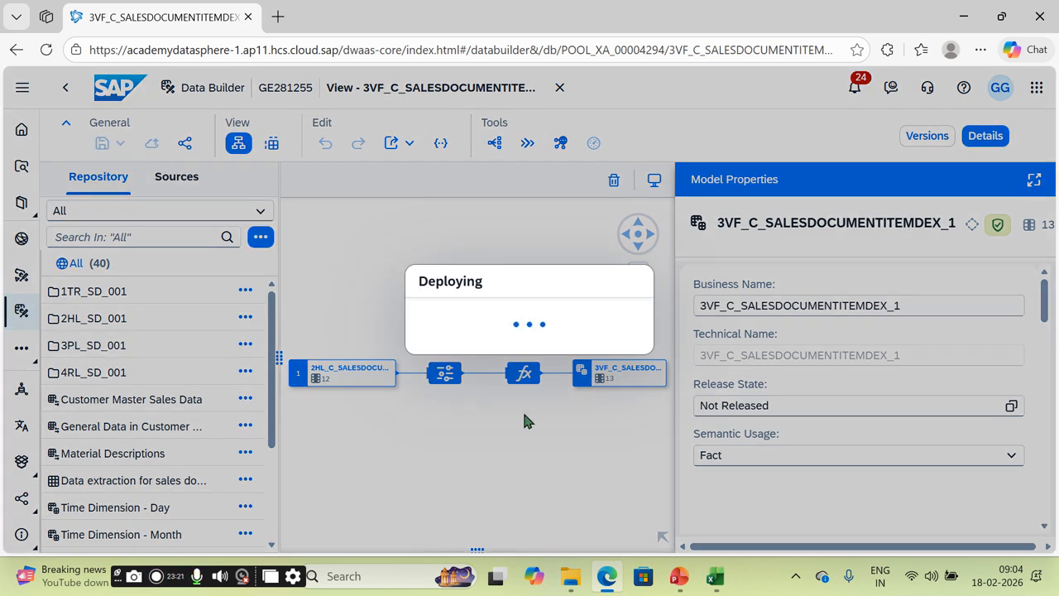
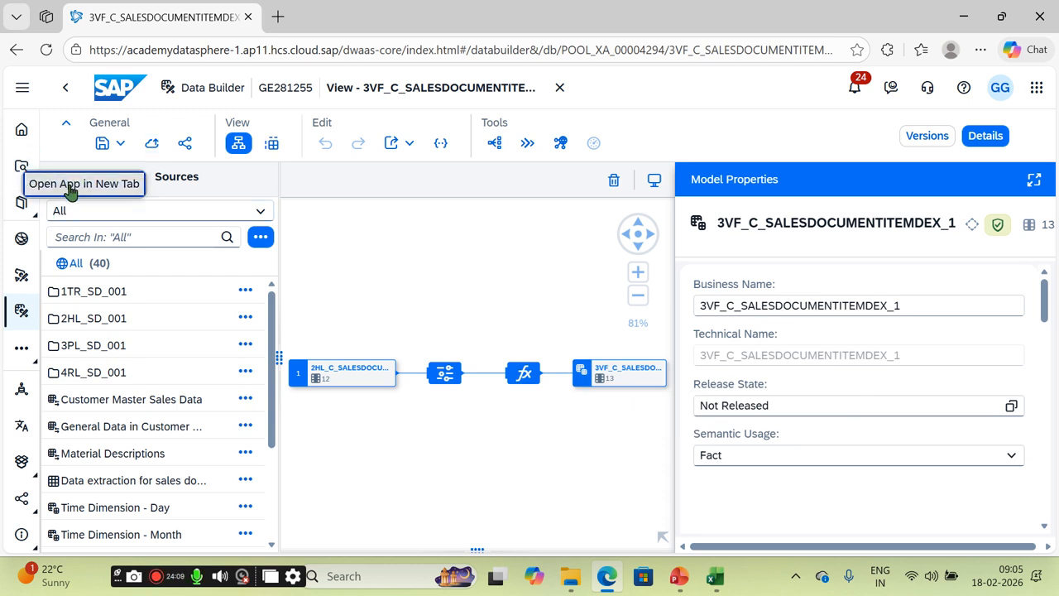
# Step: Open the Repository Explorer in a second tab next to the 3VF_C_SALESDOCUMENTITEMDEX_1 view editor, then return to the editor
pyautogui.click(25, 177)
pyautogui.click(143, 18)
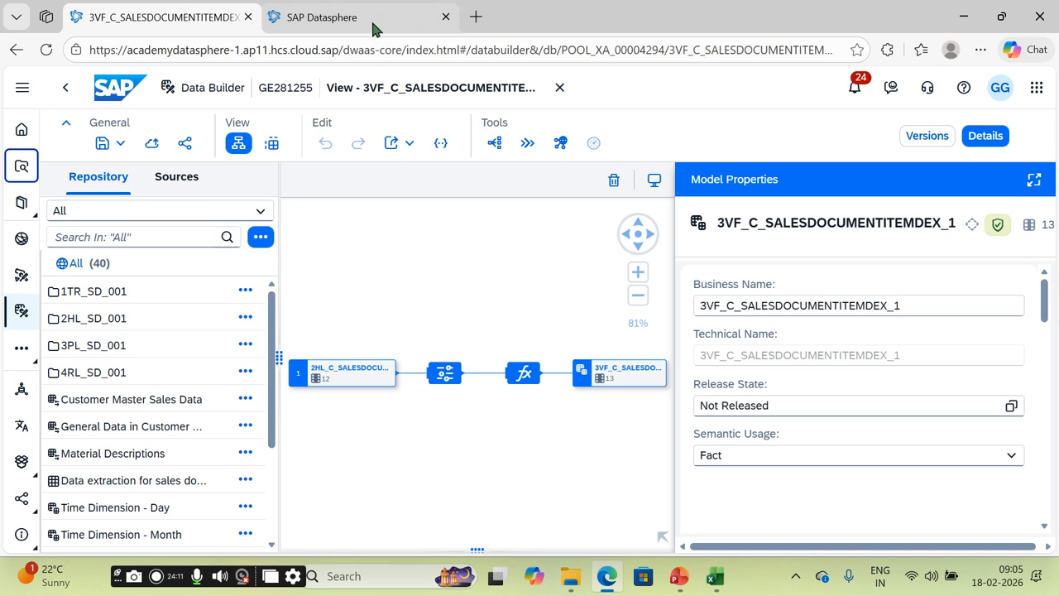
pyautogui.moveTo(370, 24)
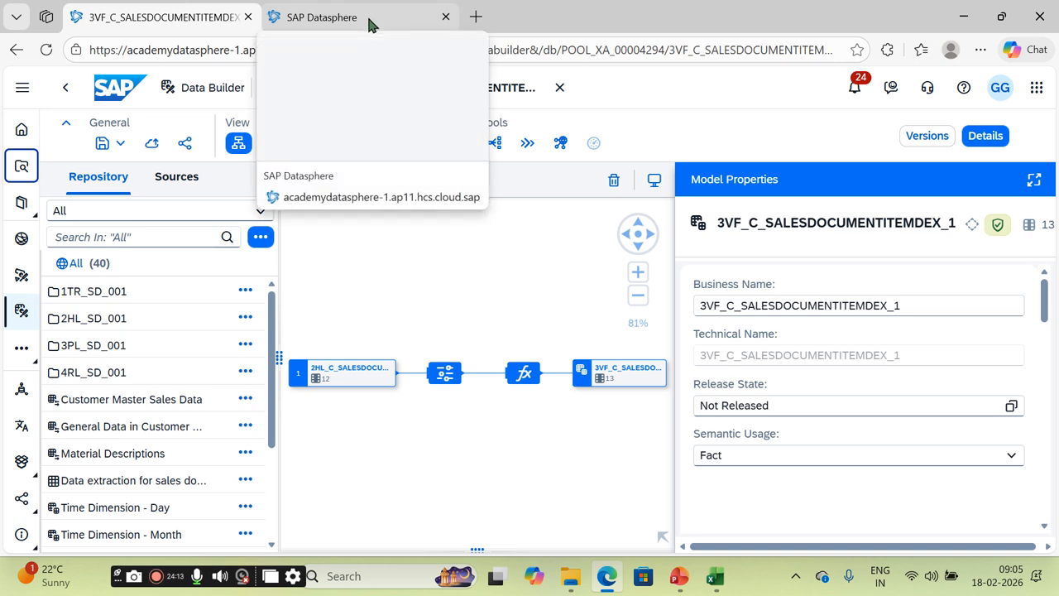
pyautogui.click(370, 25)
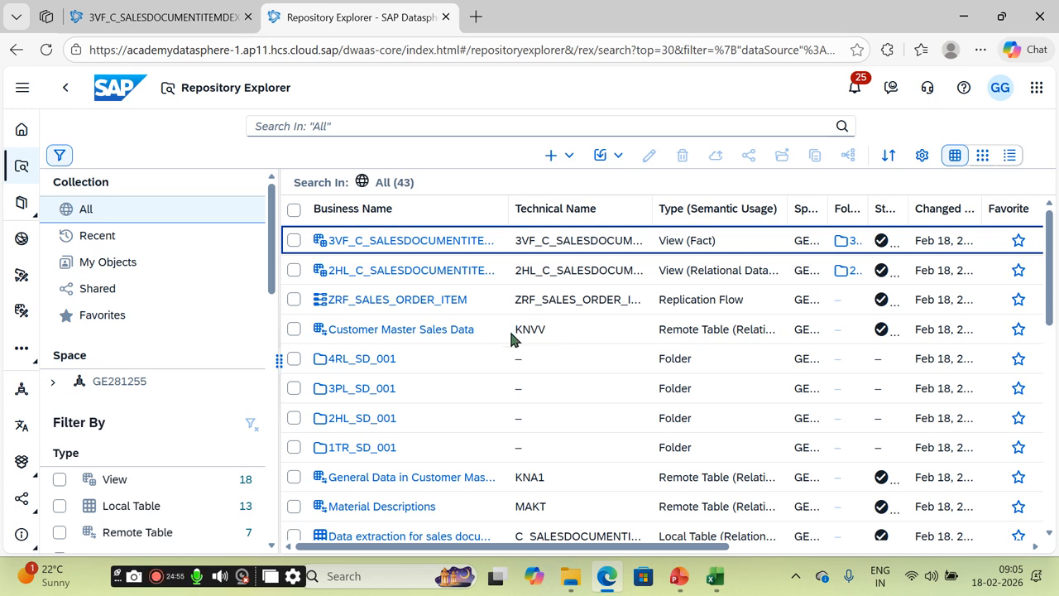
pyautogui.click(190, 18)
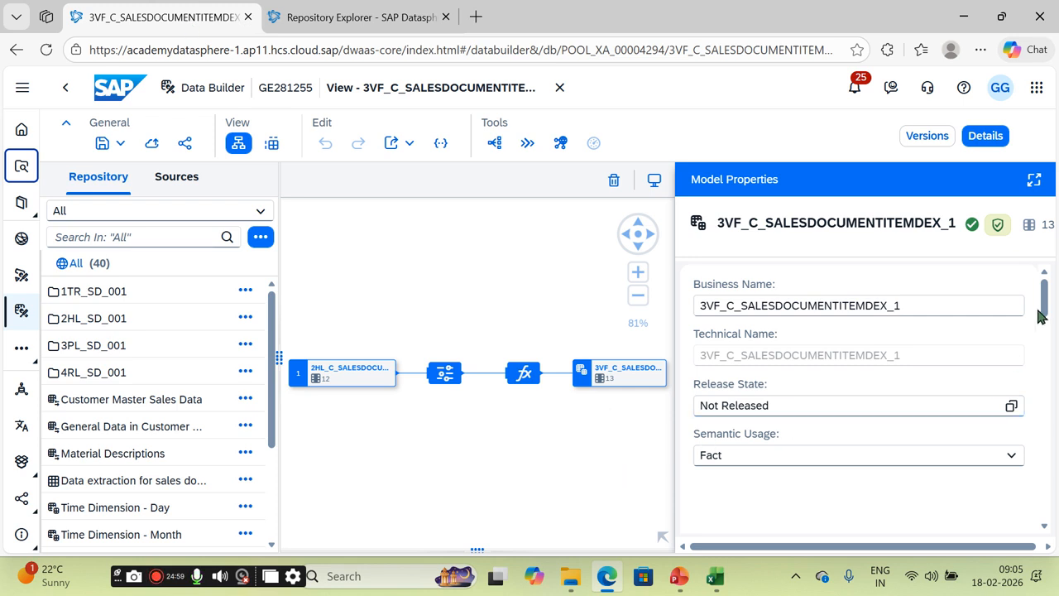
# Step: Verify 3VF_C_SALESDOCUMENTITEMDEX_1 shows Deployed and Expose for Consumption, then select the 4RL_SD_001 folder
pyautogui.scroll(-2, 1050, 324)
pyautogui.moveTo(1049, 324); pyautogui.dragTo(1048, 298)
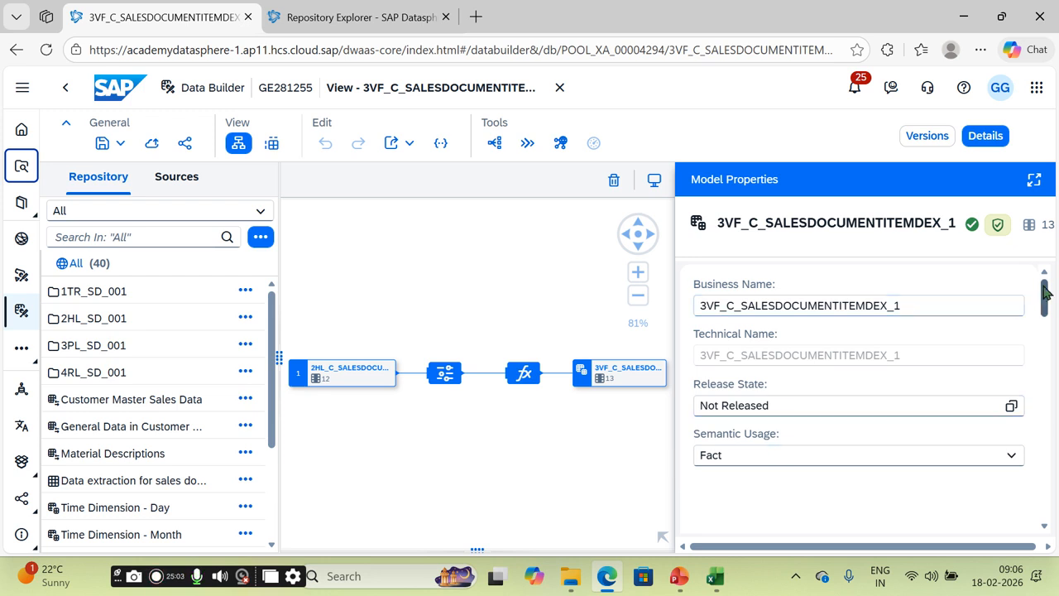
pyautogui.moveTo(1039, 302); pyautogui.dragTo(1041, 328)
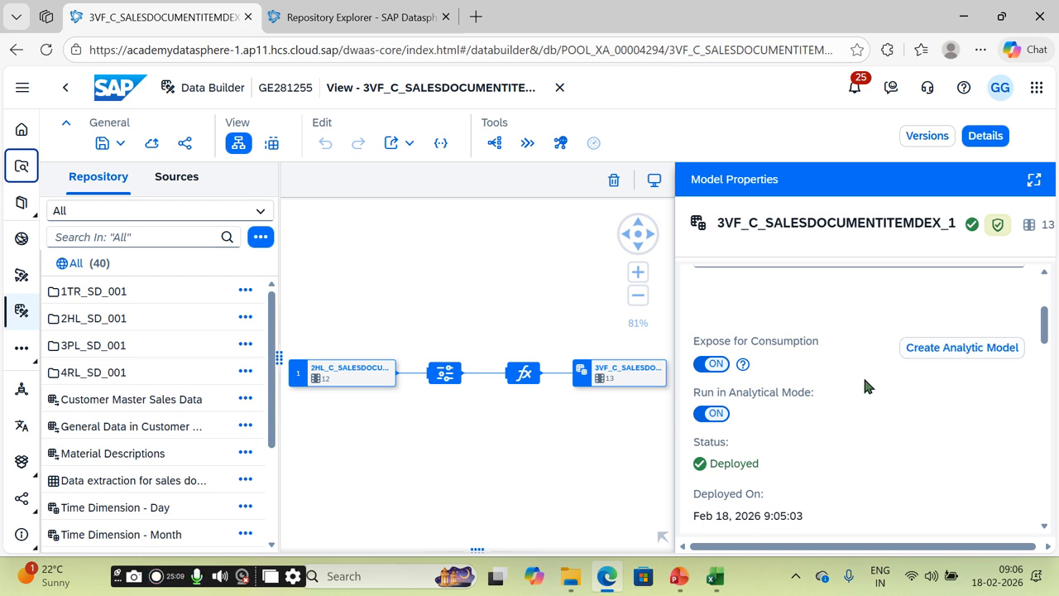
pyautogui.click(90, 373)
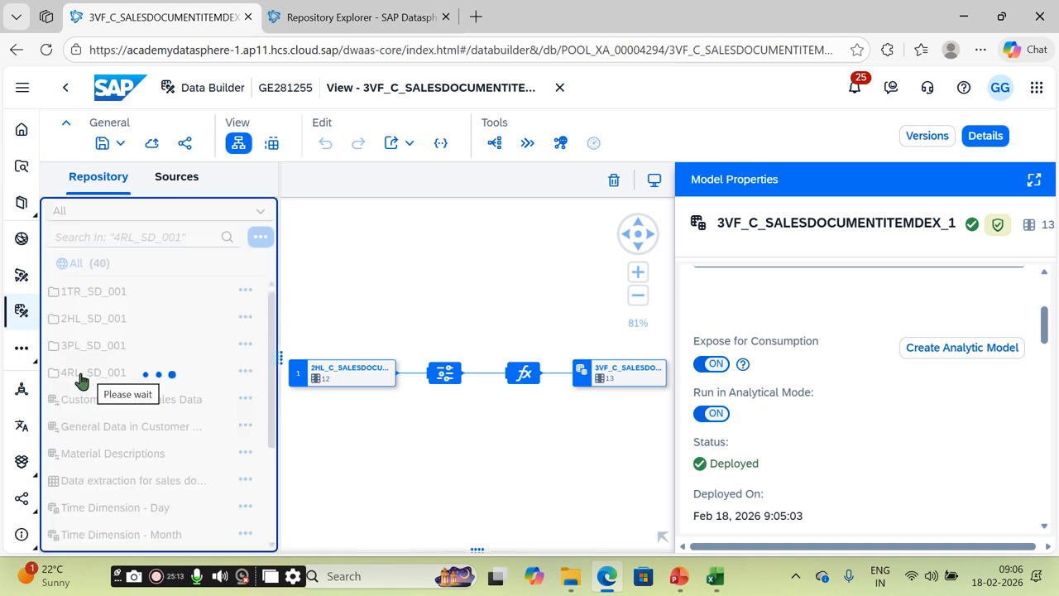
# Step: In Repository Explorer's 4RL_SD_001 folder, create a new Analytic Model and browse the 3PL_SD_001 sources
pyautogui.click(22, 165)
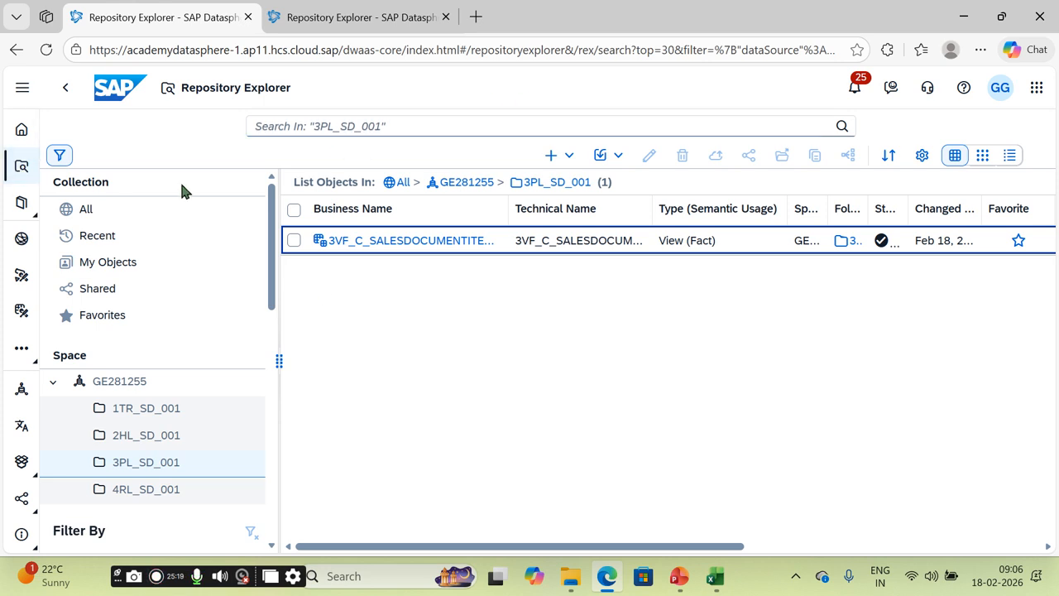
pyautogui.click(25, 170)
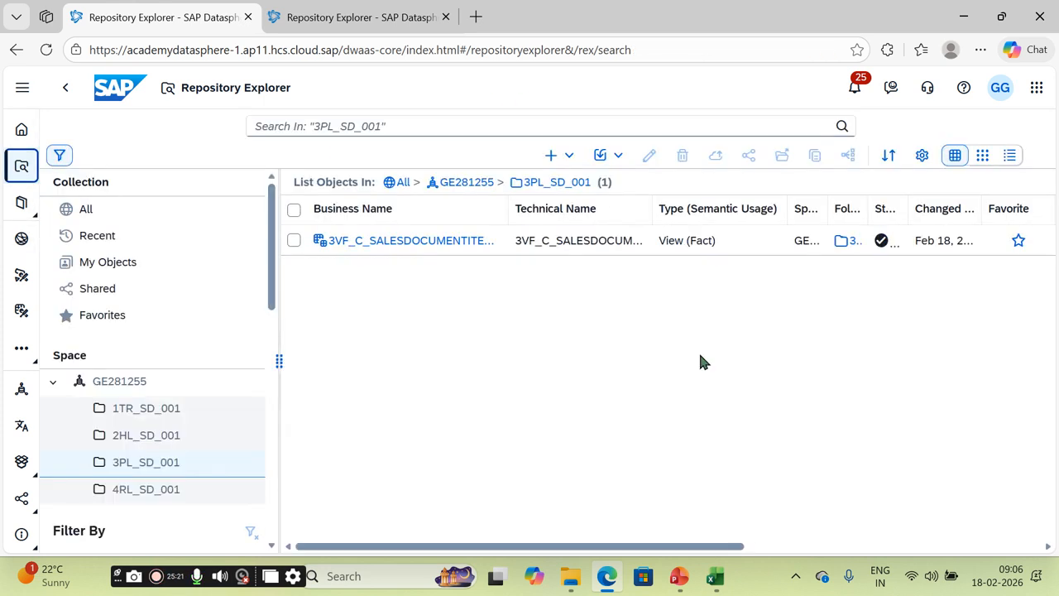
pyautogui.click(146, 490)
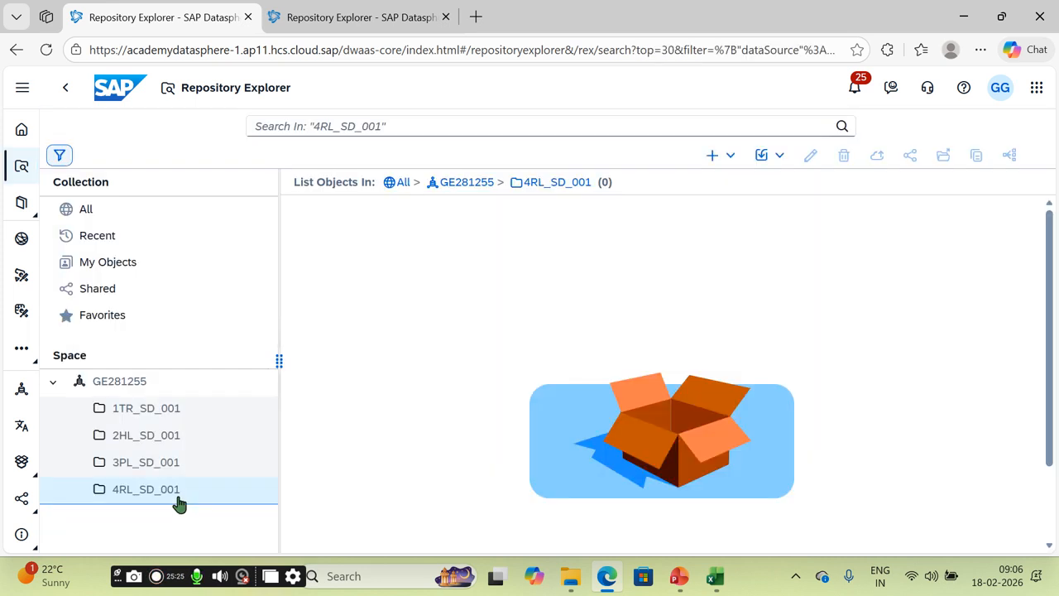
pyautogui.click(732, 158)
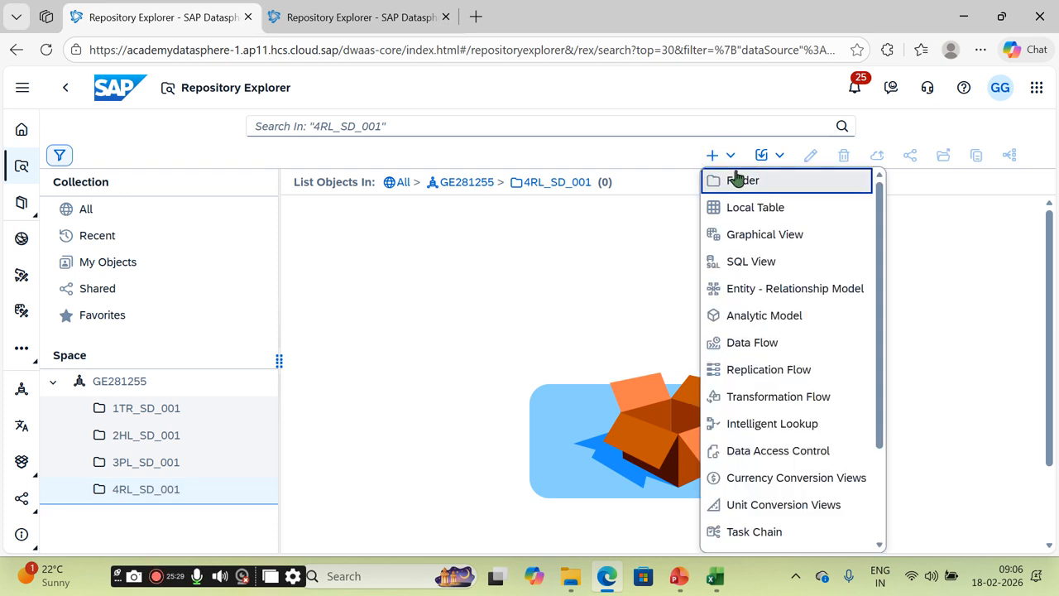
pyautogui.click(772, 316)
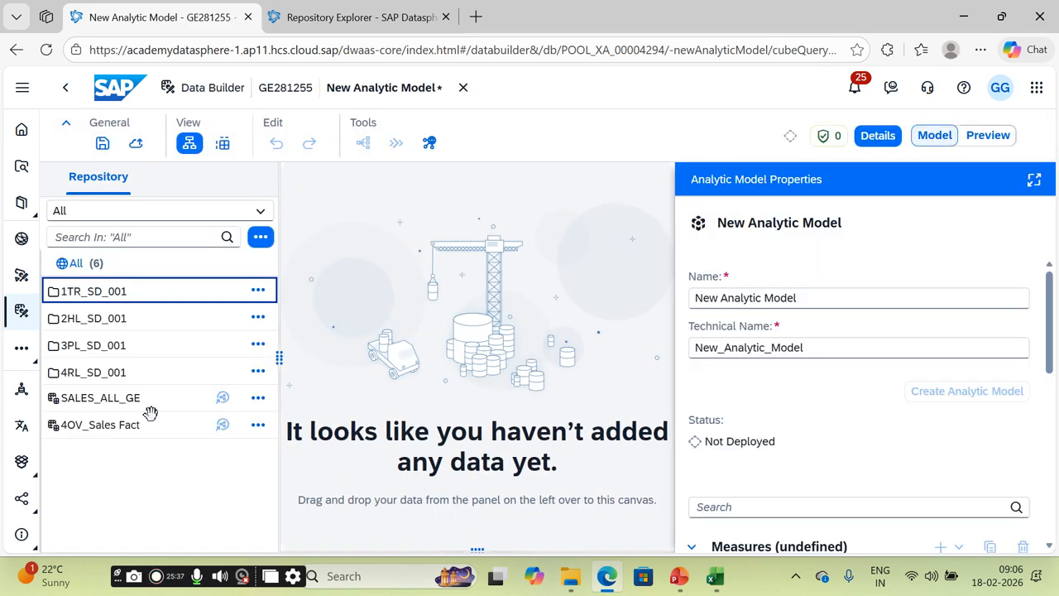
pyautogui.click(94, 349)
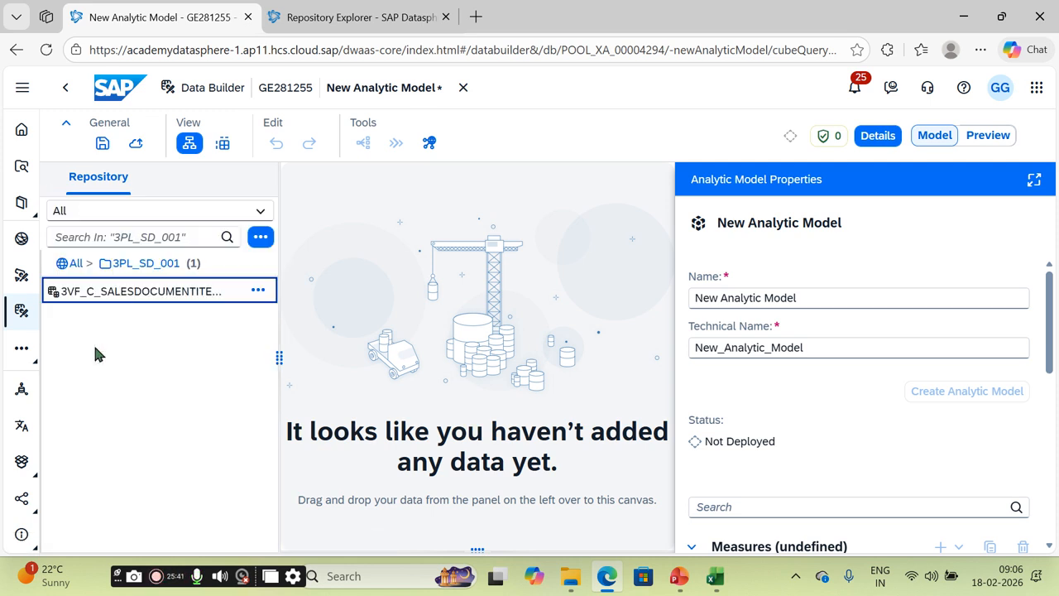
# Step: Drop 3VF_C_SALESDOCUMENTITEMDEX_1 onto the canvas, keeping all attributes and measures
pyautogui.moveTo(111, 296); pyautogui.dragTo(497, 395)
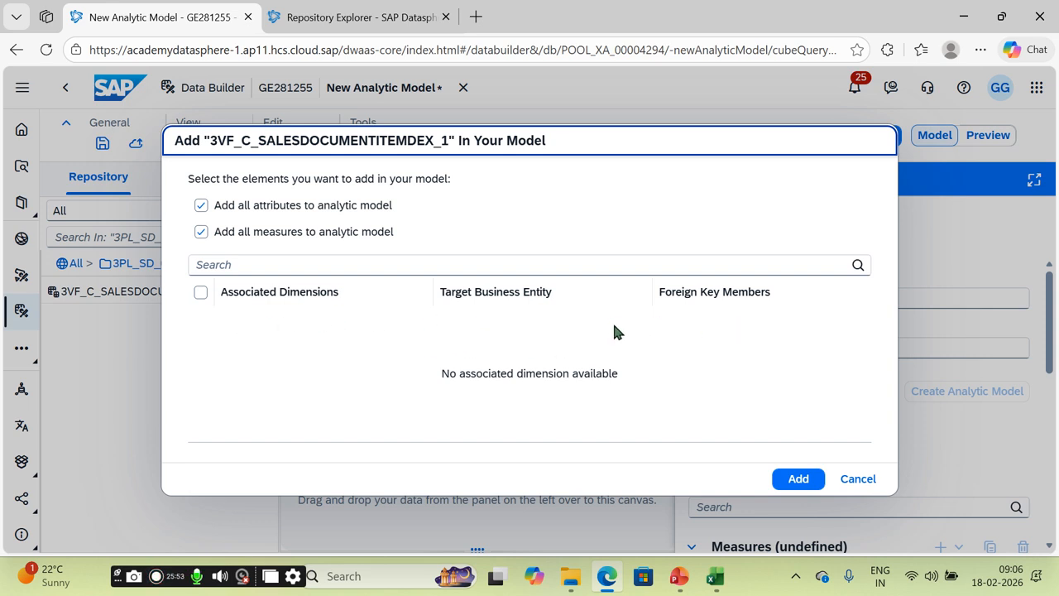
pyautogui.click(799, 480)
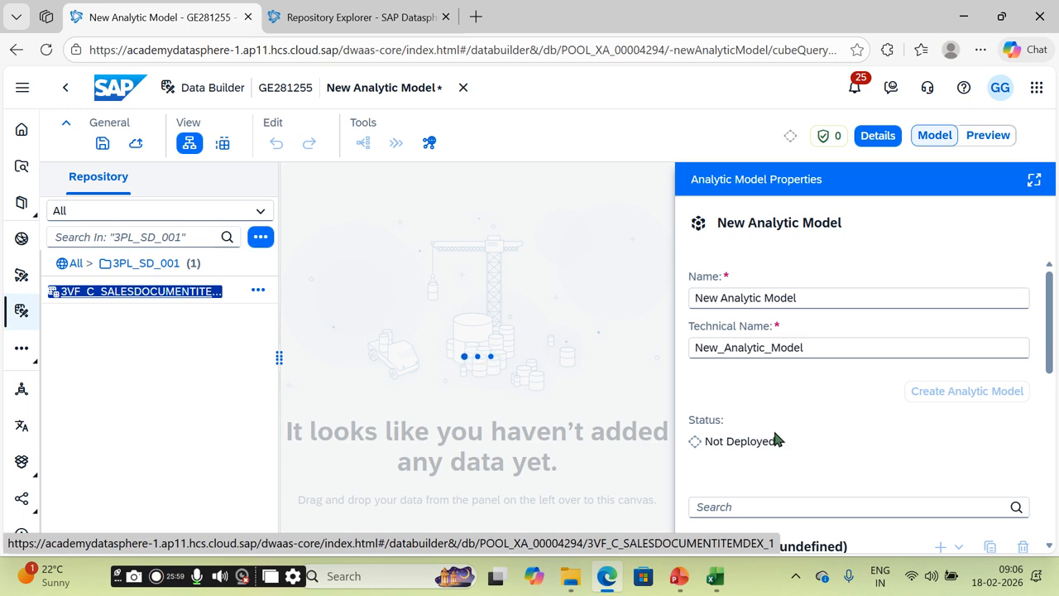
pyautogui.moveTo(820, 298); pyautogui.dragTo(684, 311)
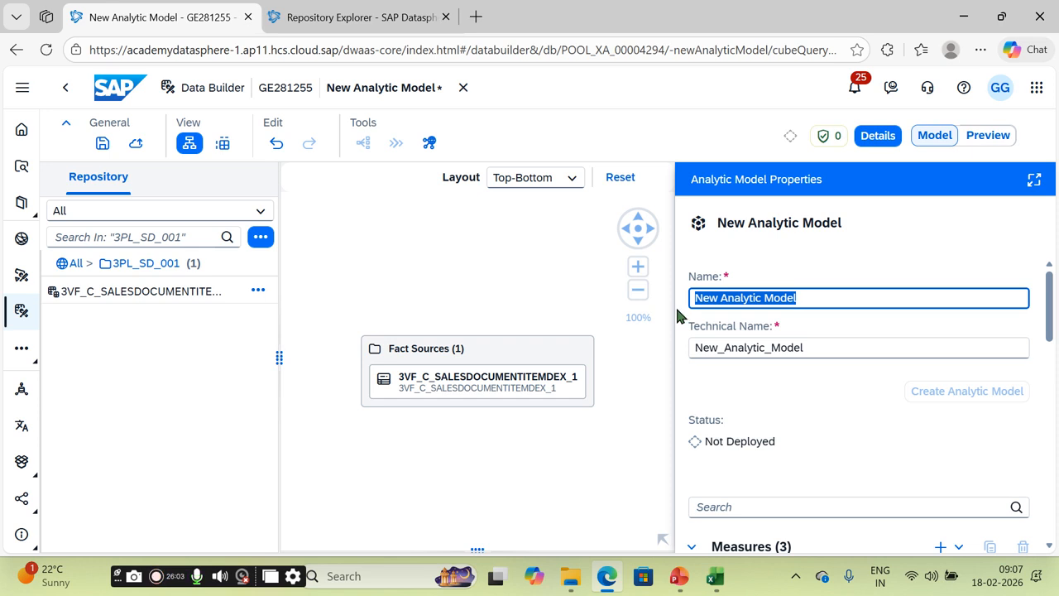
# Step: Set the analytic model's technical name to 4AM_SALES_DATA
pyautogui.write('Z')
pyautogui.press('BackSpace')
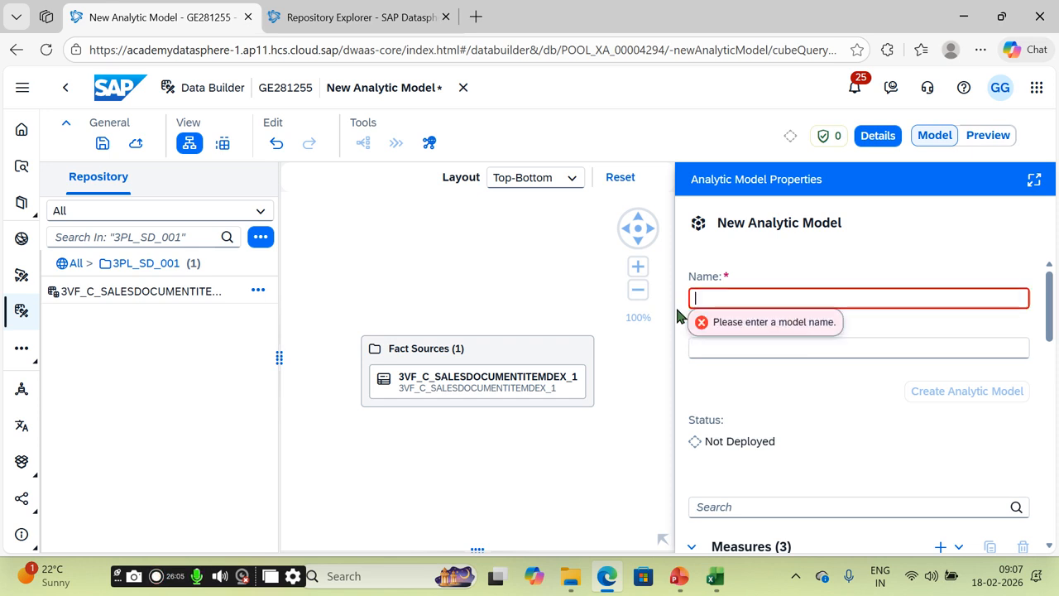
pyautogui.write('4AM')
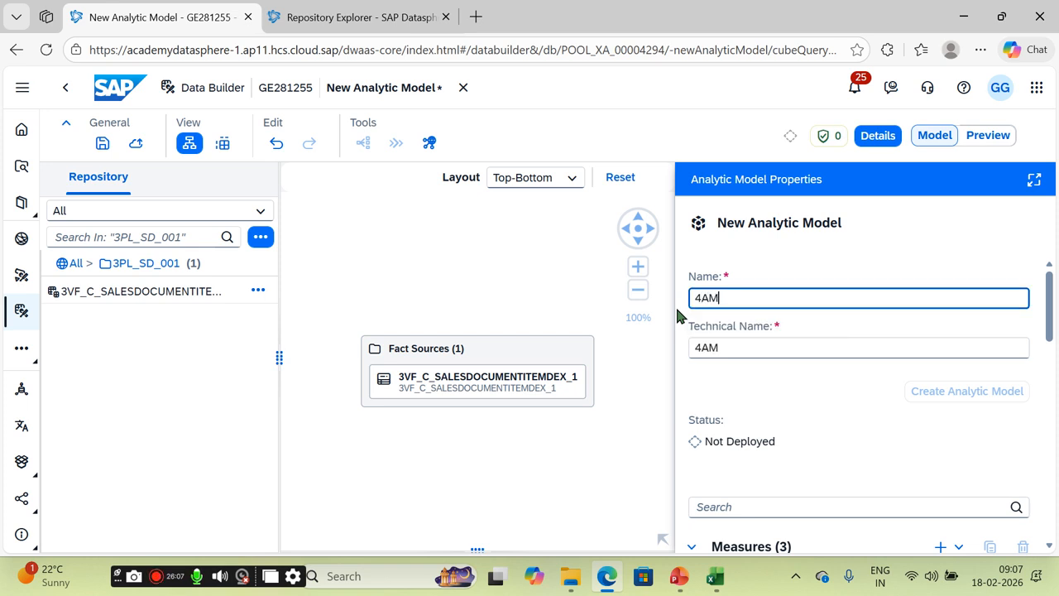
pyautogui.write('_SALES')
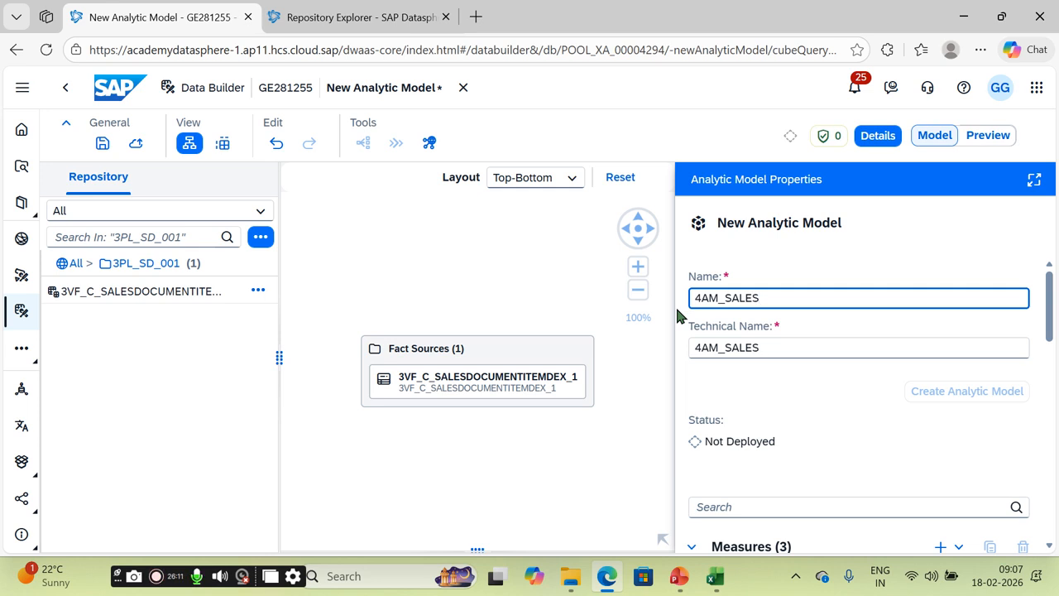
pyautogui.write('ORDR')
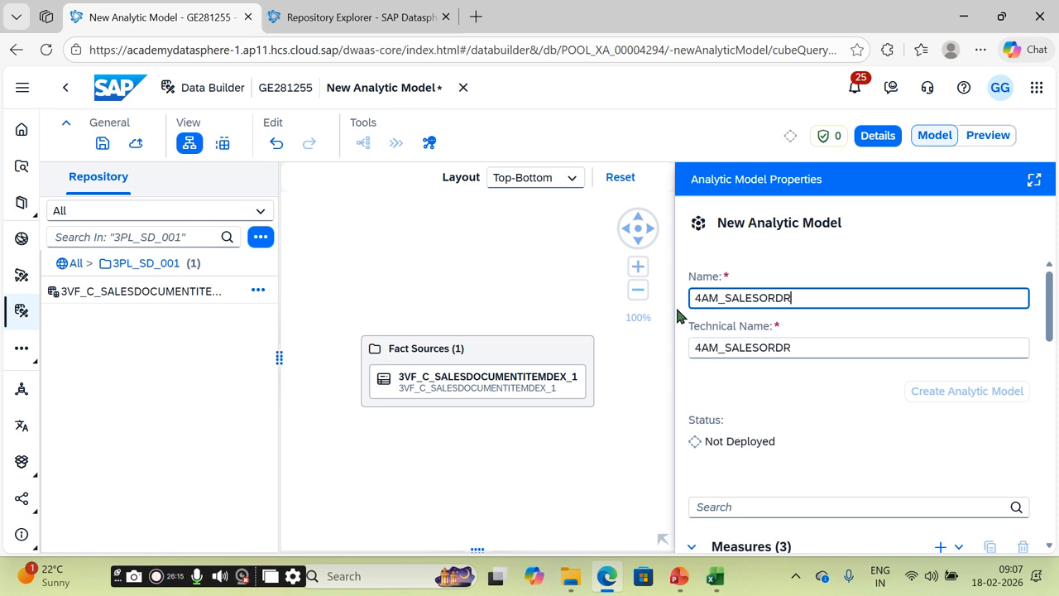
pyautogui.press('BackSpace')
pyautogui.press('BackSpace')
pyautogui.press('BackSpace')
pyautogui.press('BackSpace')
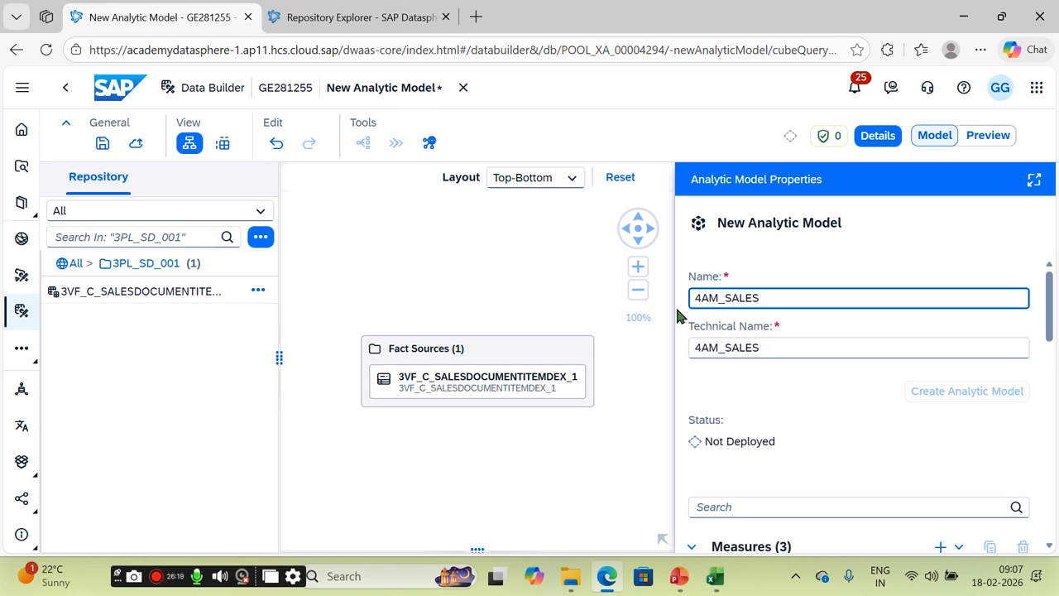
pyautogui.write('_DATA')
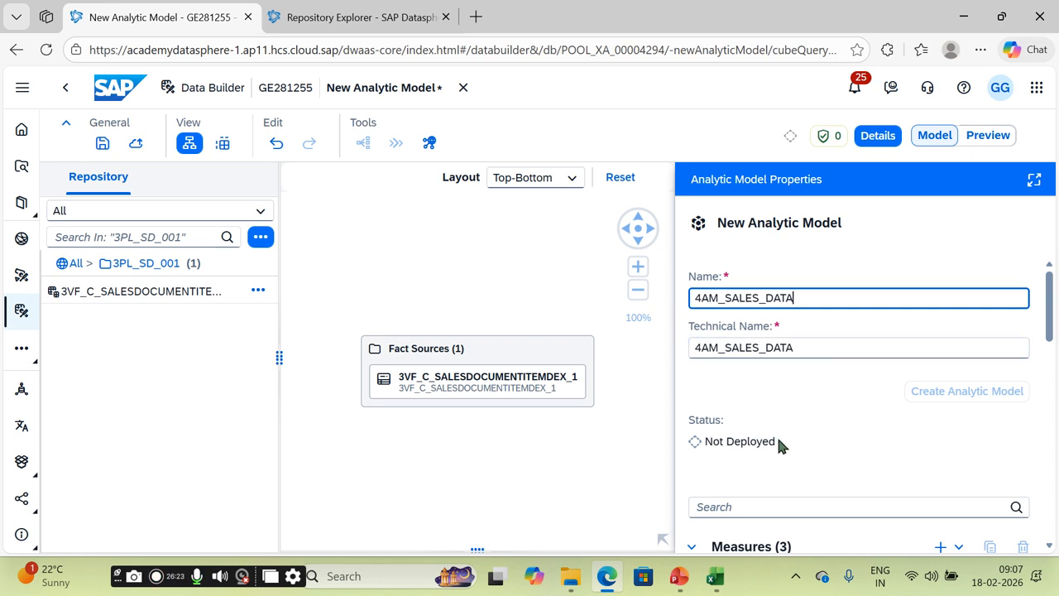
# Step: Review the three measures, ten dimensions, variables and filters in Analytic Model Properties
pyautogui.scroll(-3, 1049, 294)
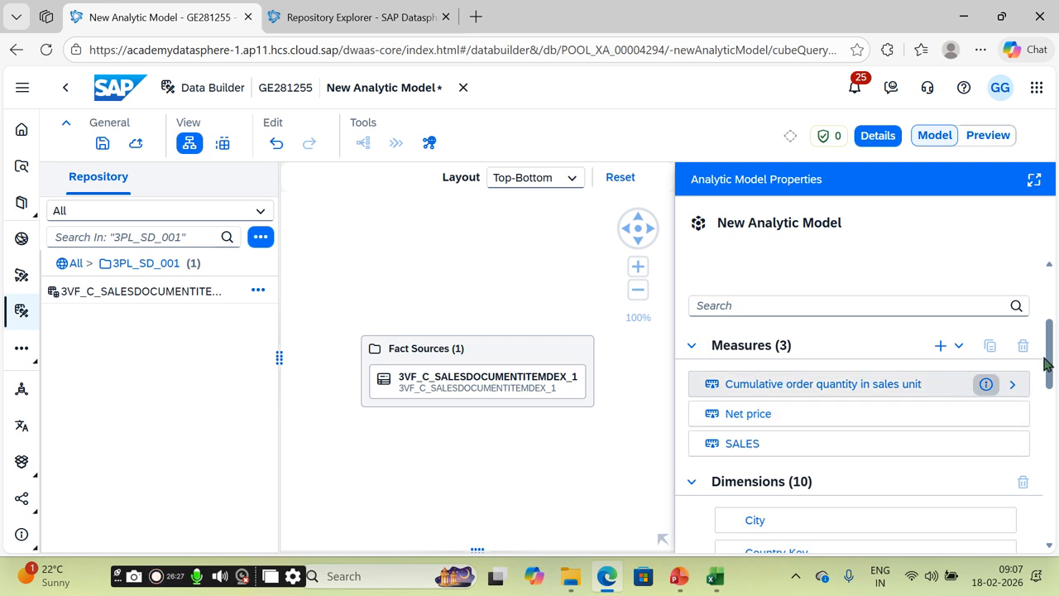
pyautogui.moveTo(1050, 340); pyautogui.dragTo(1056, 454)
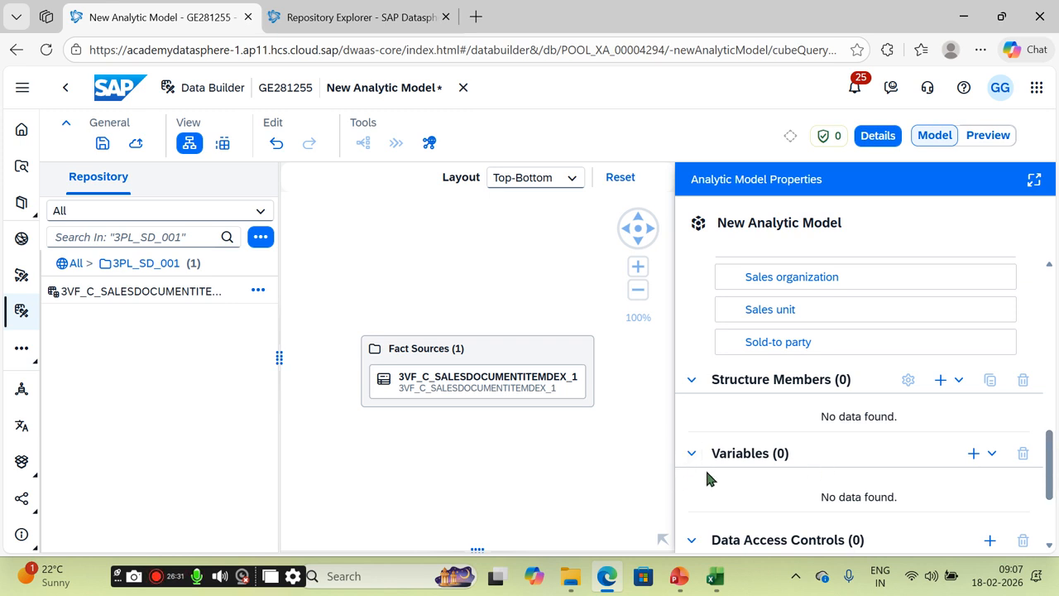
pyautogui.moveTo(1051, 469); pyautogui.dragTo(1056, 495)
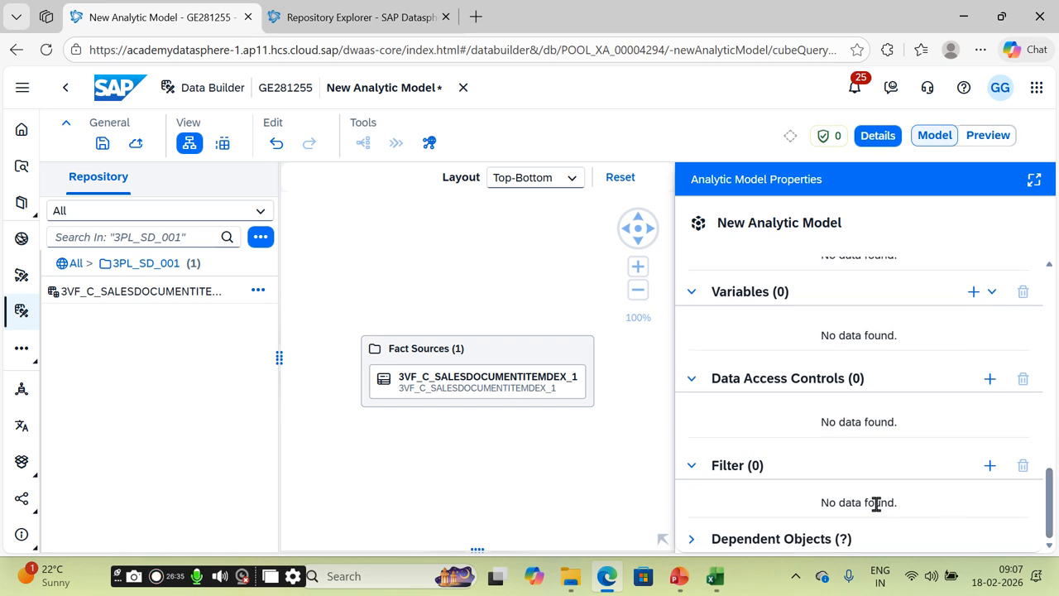
pyautogui.moveTo(1051, 501); pyautogui.dragTo(1047, 331)
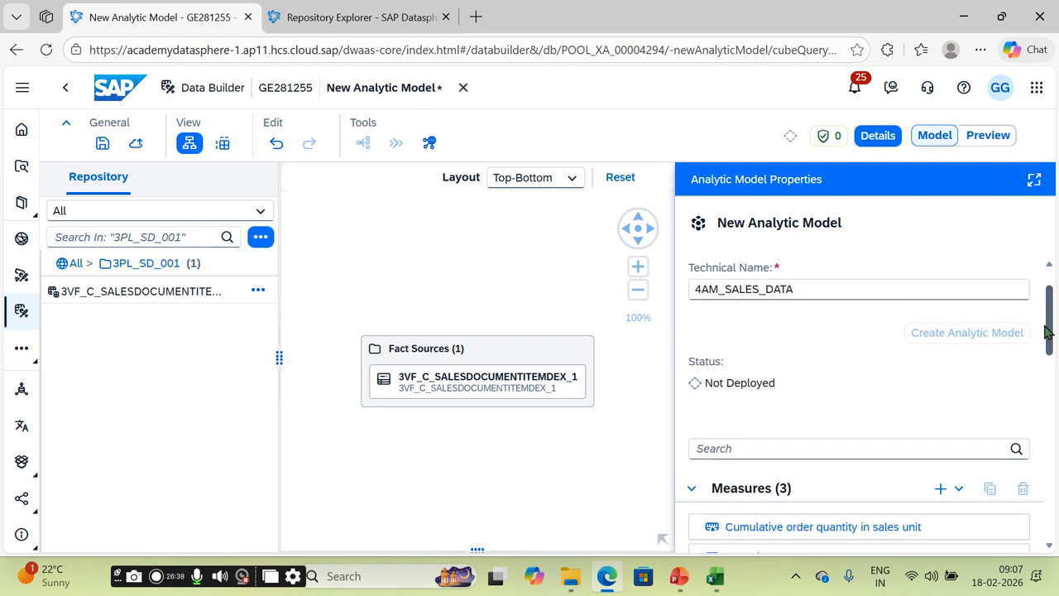
pyautogui.click(958, 488)
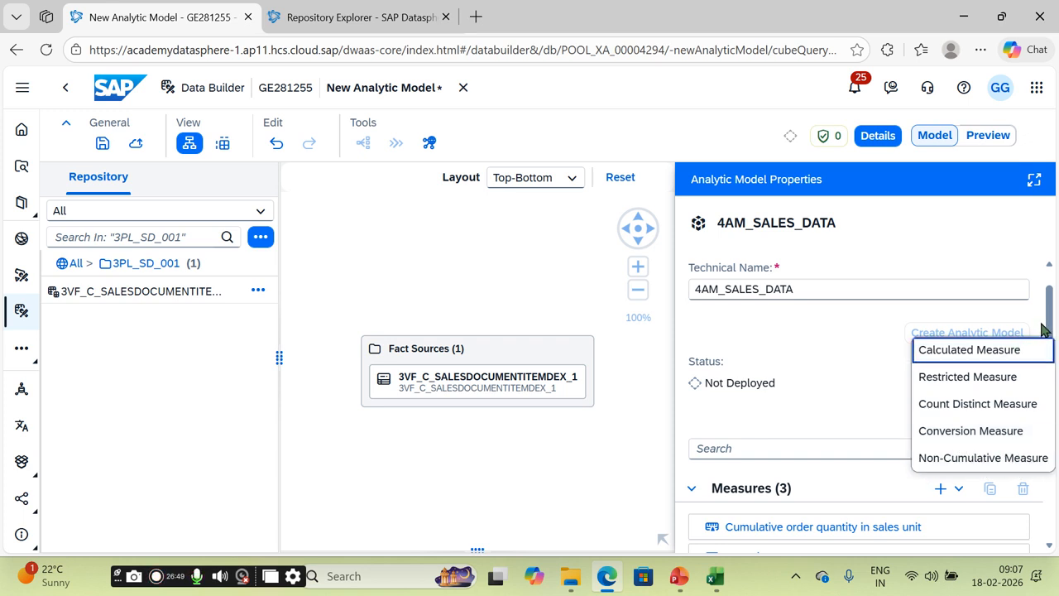
# Step: Save the analytic model, choosing 4RL_SD_001 as the folder in the Save dialog
pyautogui.scroll(2, 1044, 331)
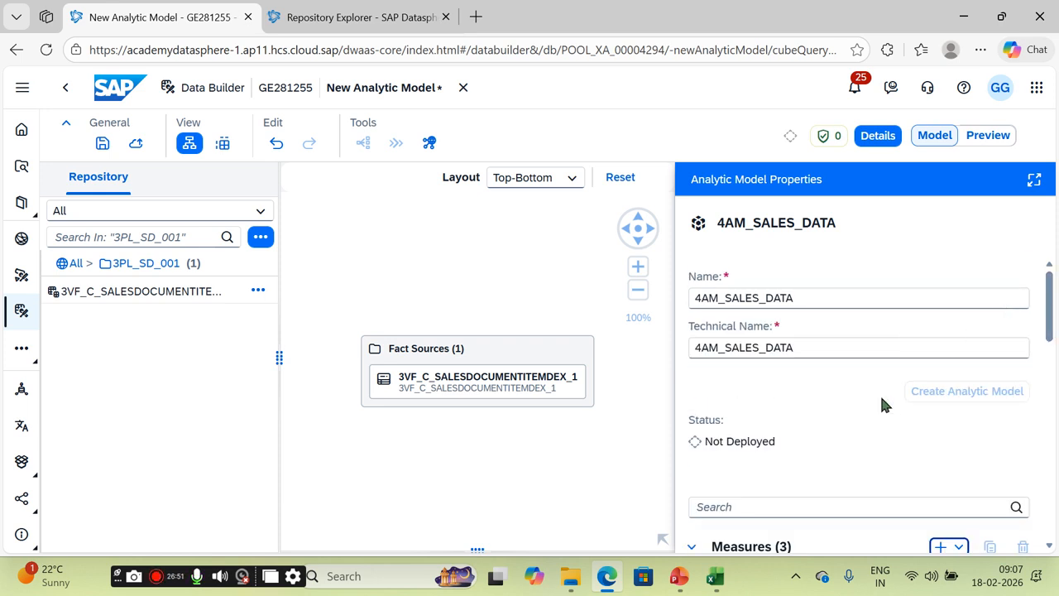
pyautogui.click(102, 148)
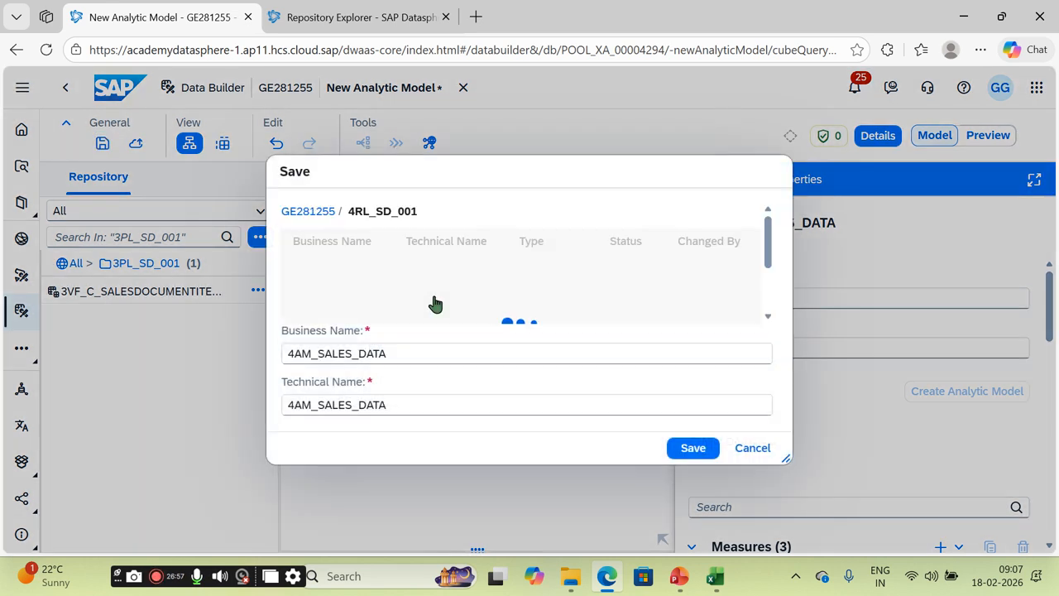
pyautogui.click(692, 448)
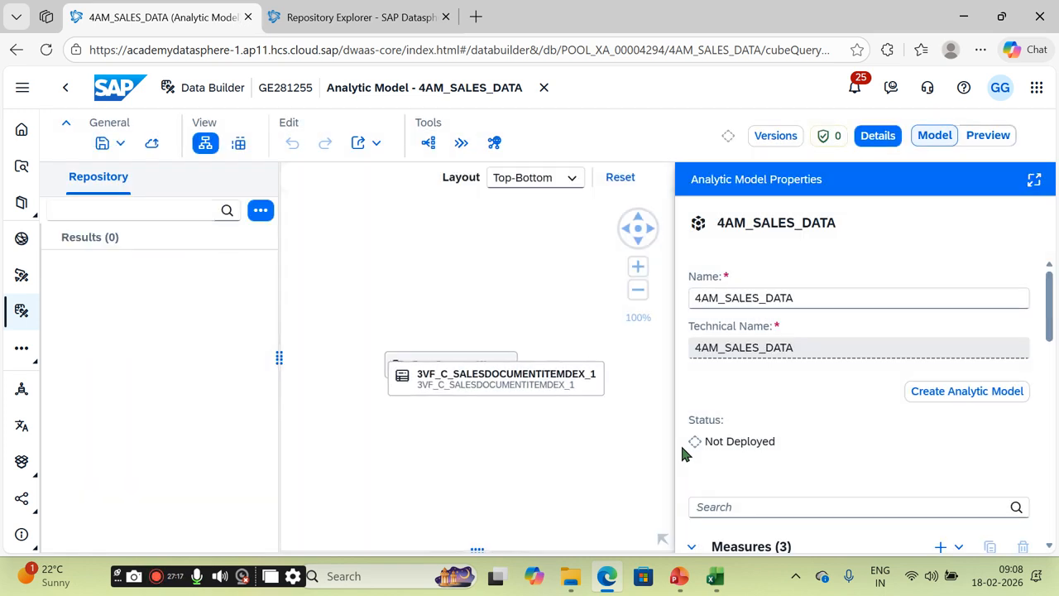
# Step: Deploy 4AM_SALES_DATA and confirm the deployment message in the notifications
pyautogui.click(153, 145)
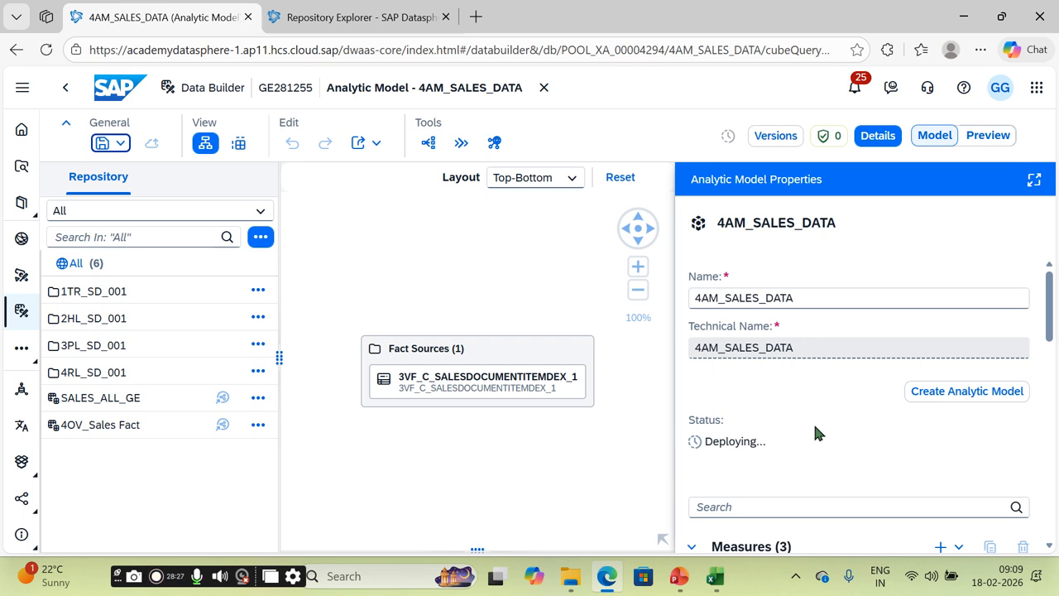
pyautogui.click(856, 88)
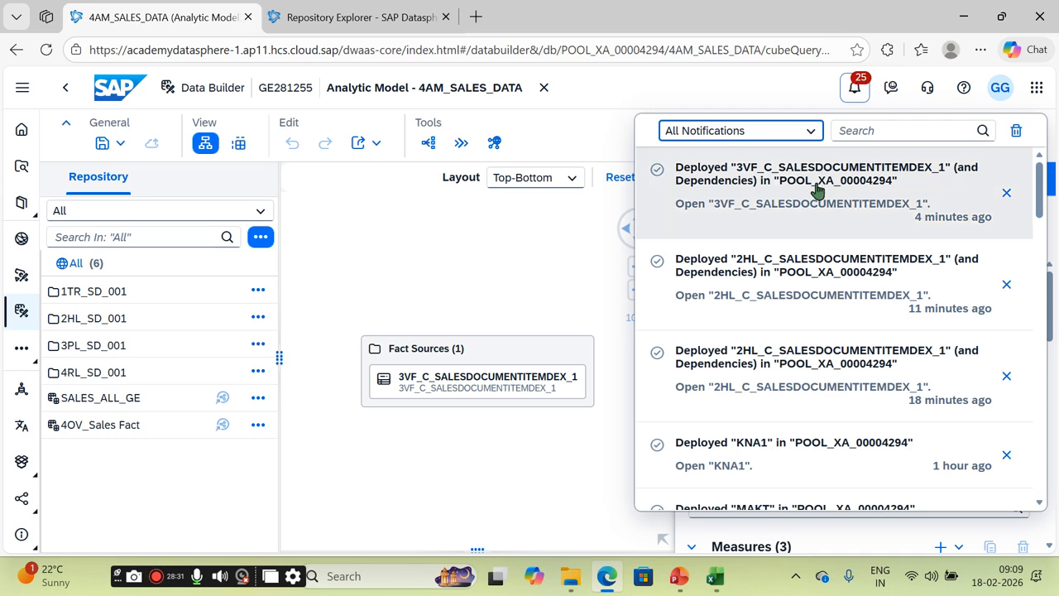
pyautogui.click(514, 232)
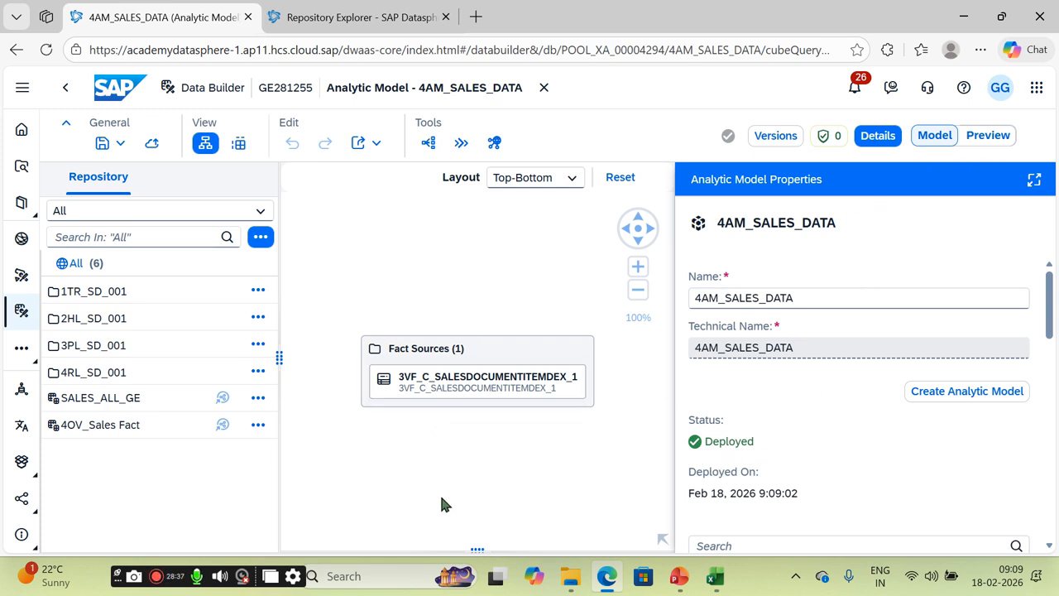
pyautogui.moveTo(850, 222); pyautogui.dragTo(722, 238)
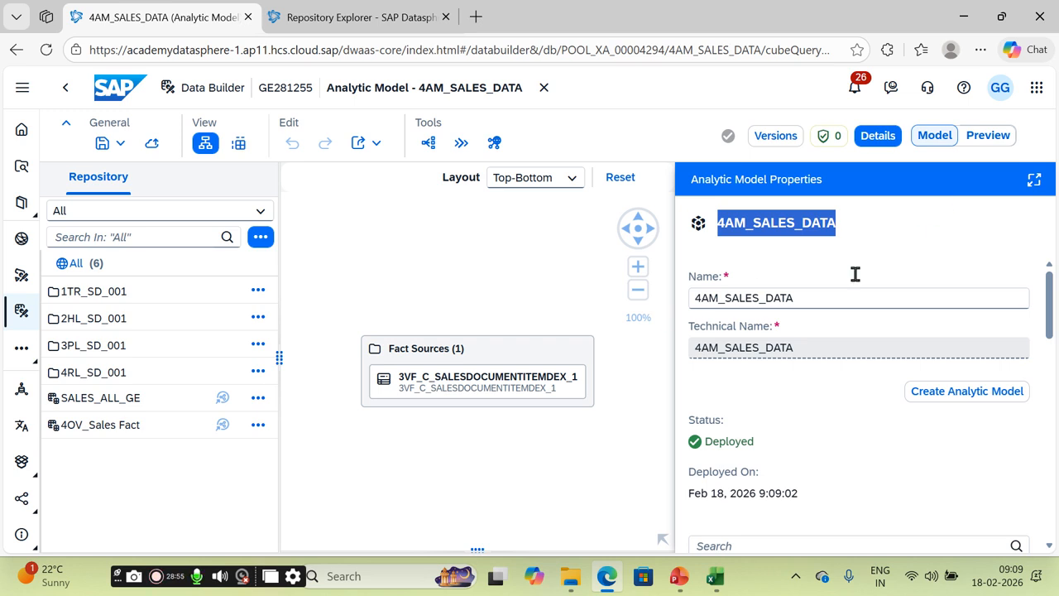
# Step: Open the data preview and add Sales document, Sales organization, City and Country Key as rows
pyautogui.click(988, 137)
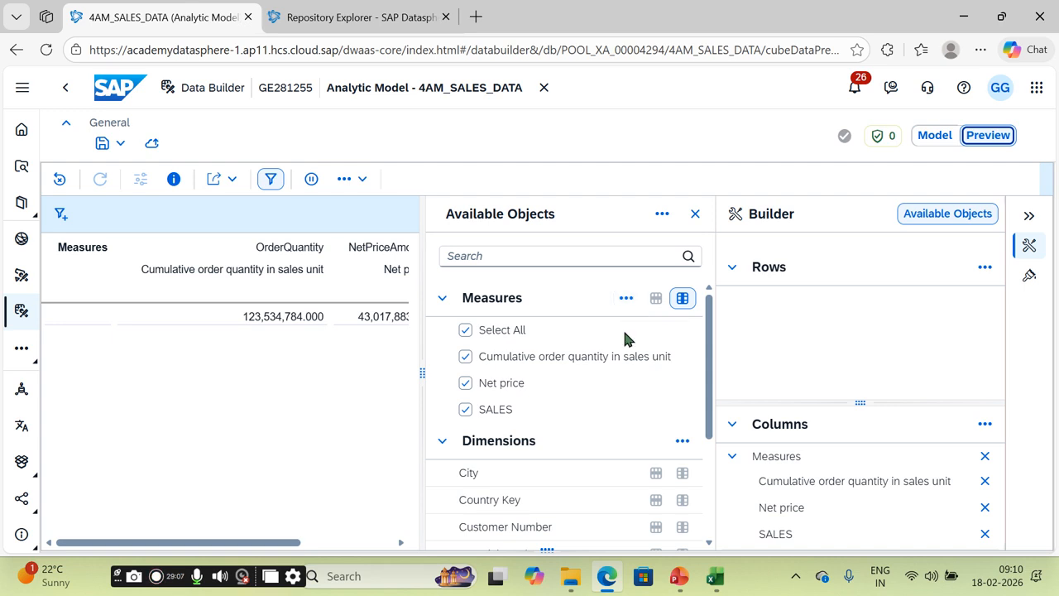
pyautogui.scroll(-2, 709, 372)
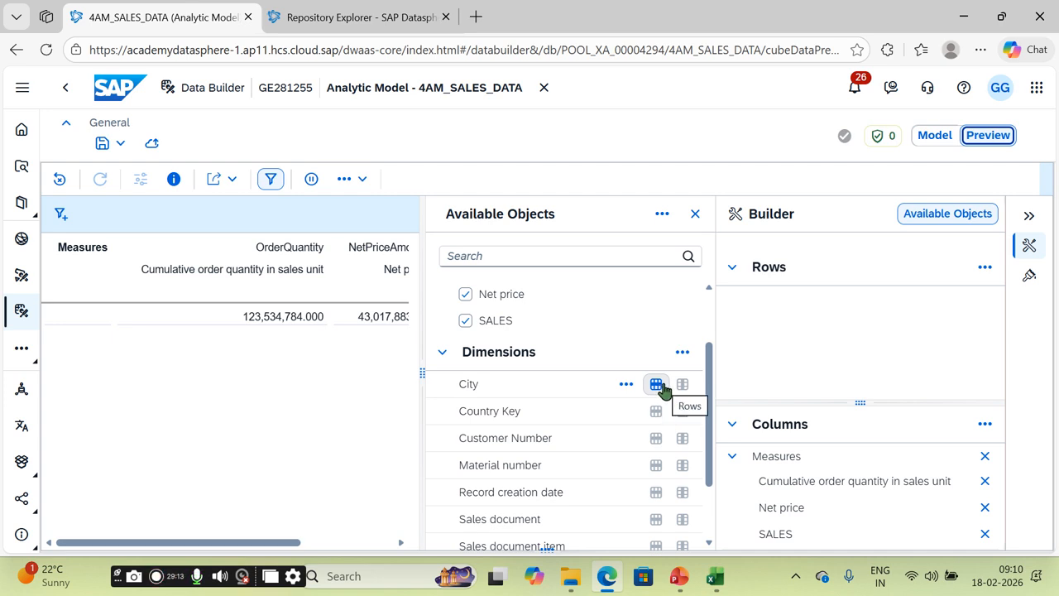
pyautogui.scroll(-1, 707, 455)
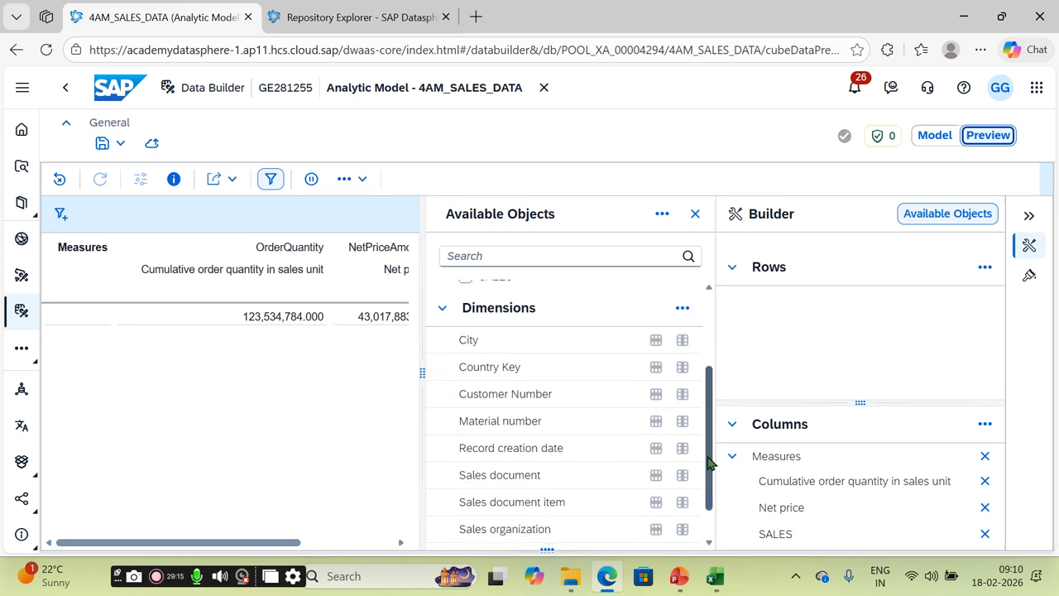
pyautogui.scroll(-1, 708, 455)
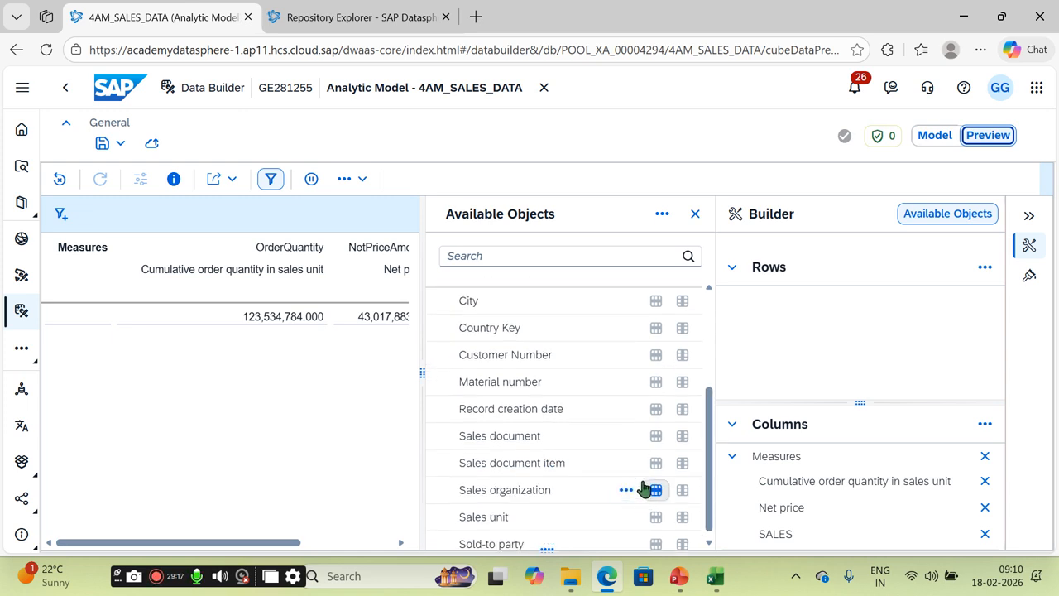
pyautogui.click(656, 436)
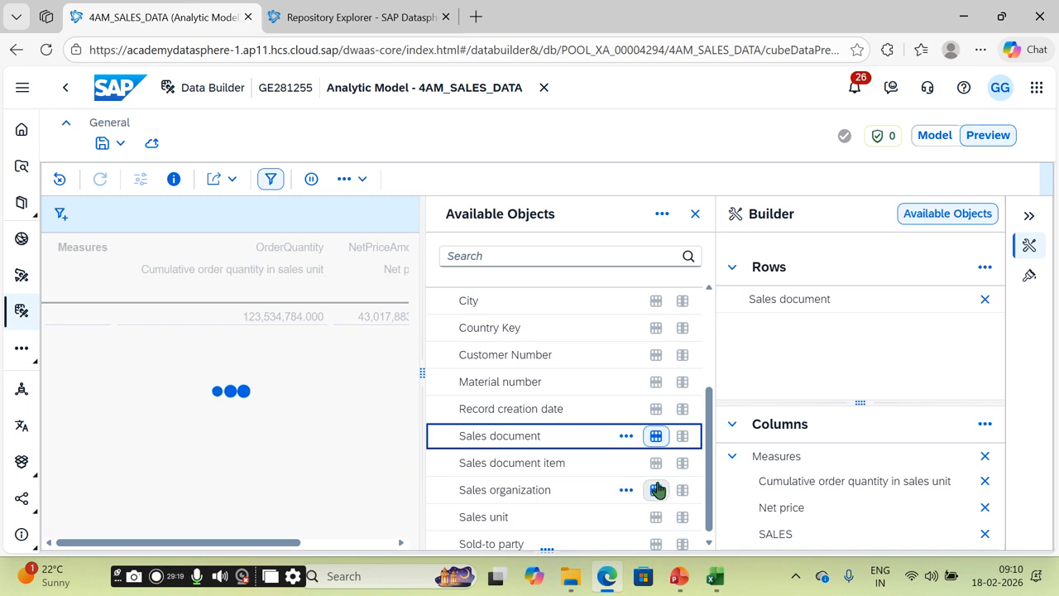
pyautogui.click(656, 490)
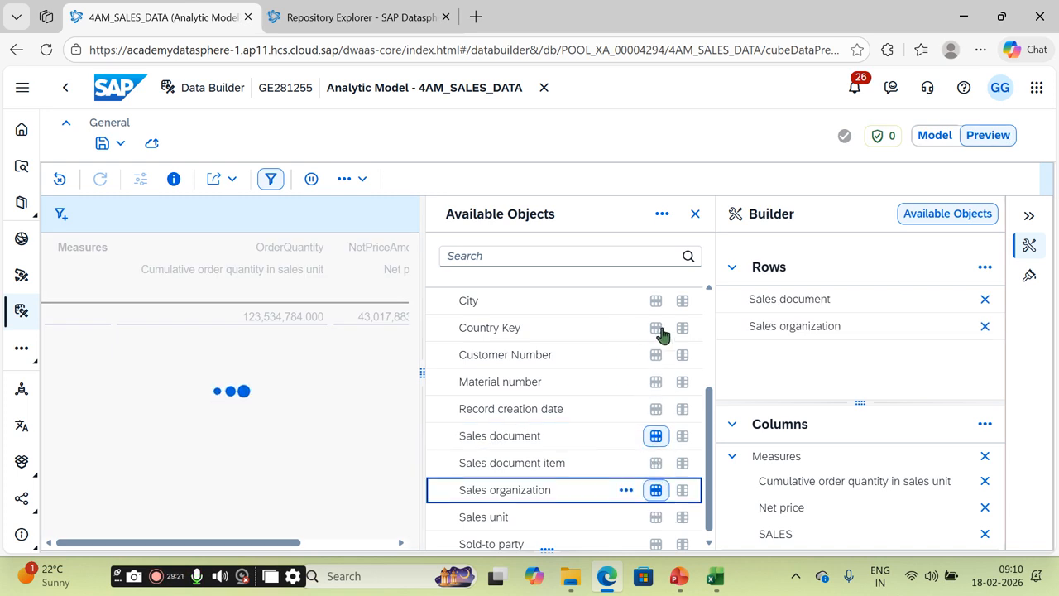
pyautogui.click(656, 301)
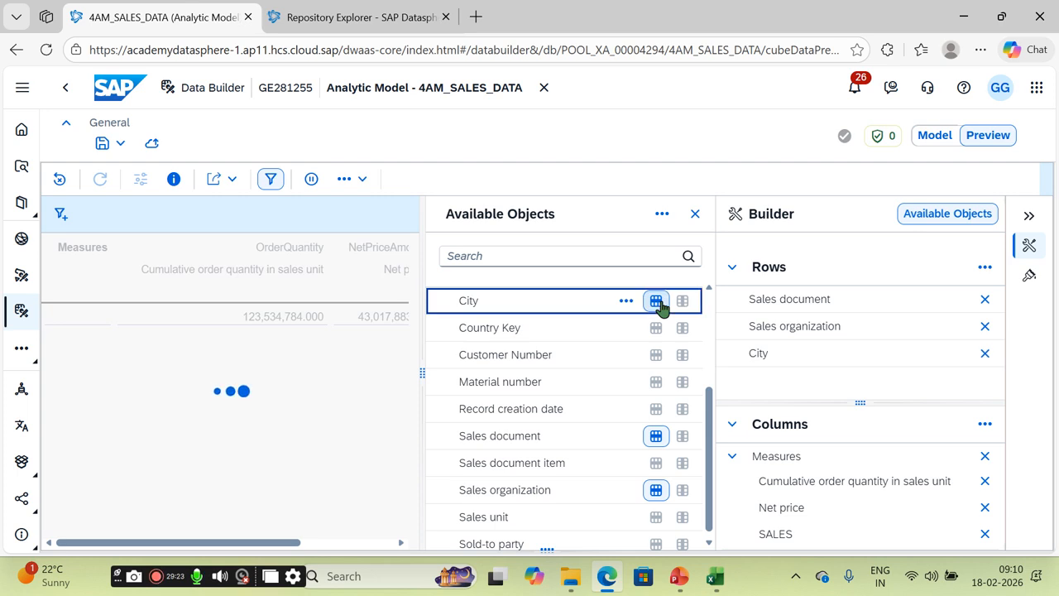
pyautogui.click(657, 328)
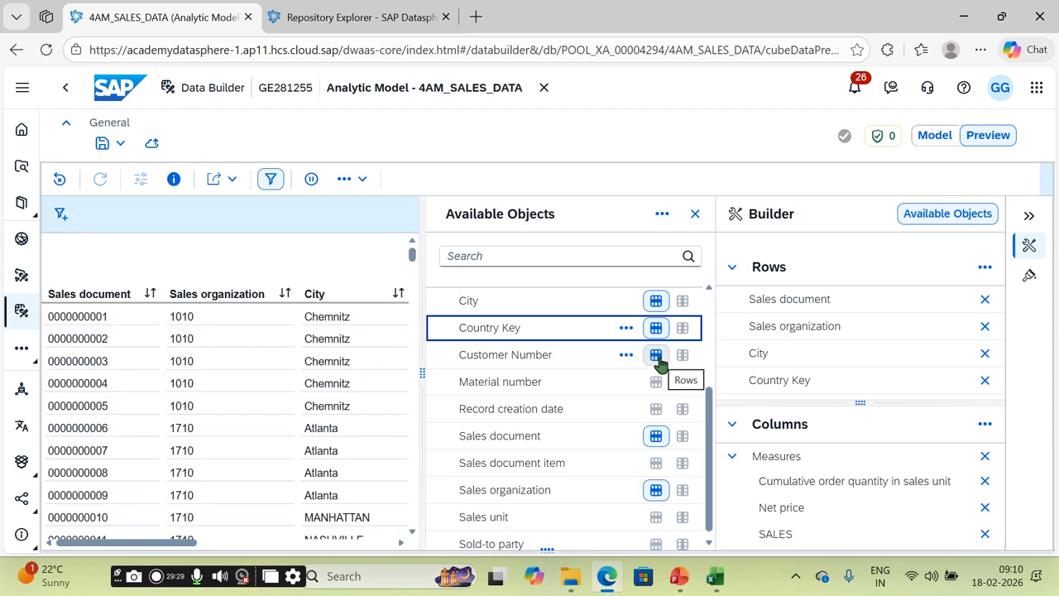
# Step: Collapse the side panels to widen the table of OrderQuantity, NetPriceAmount and SALES
pyautogui.click(1034, 218)
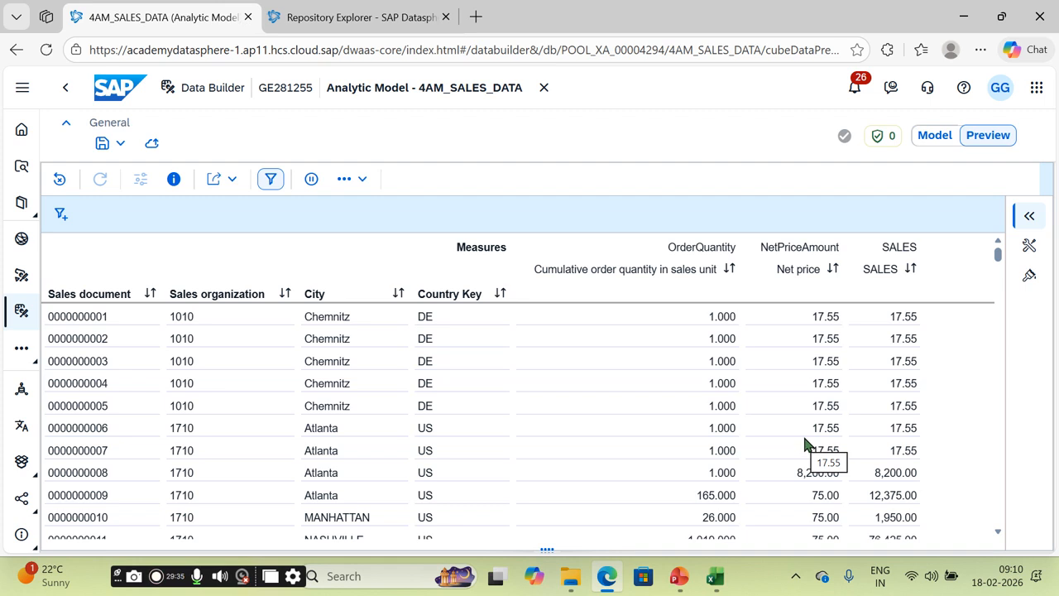
pyautogui.scroll(-3, 710, 409)
pyautogui.scroll(-3, 714, 413)
pyautogui.scroll(6, 718, 426)
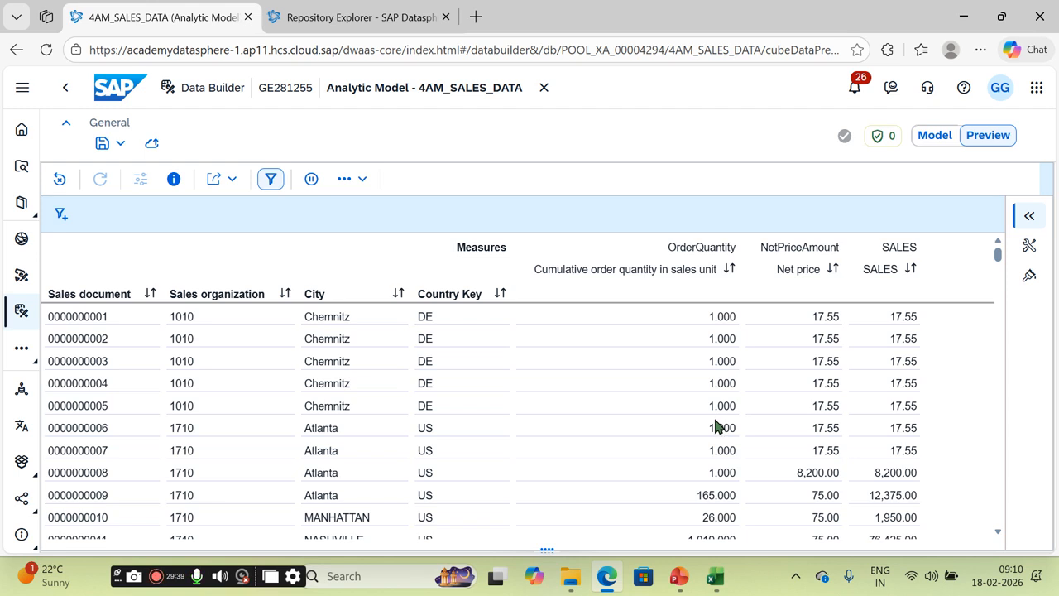